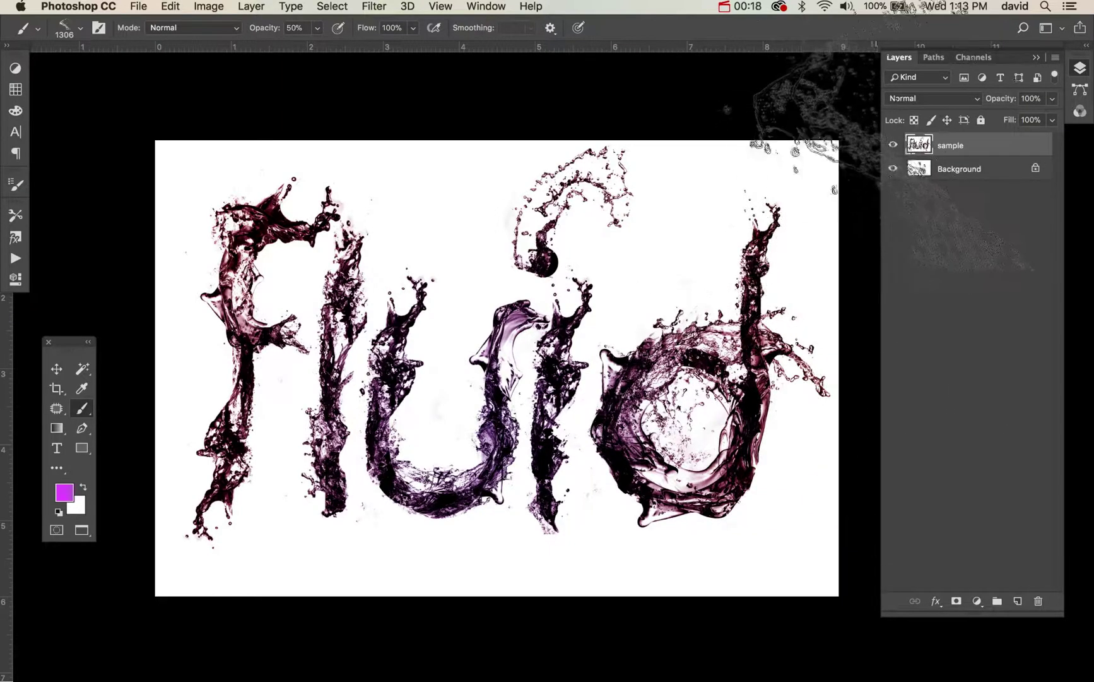
# Step: Hide the sample layer and set the foreground colour to bright red (#ff0006)
pyautogui.click(894, 147)
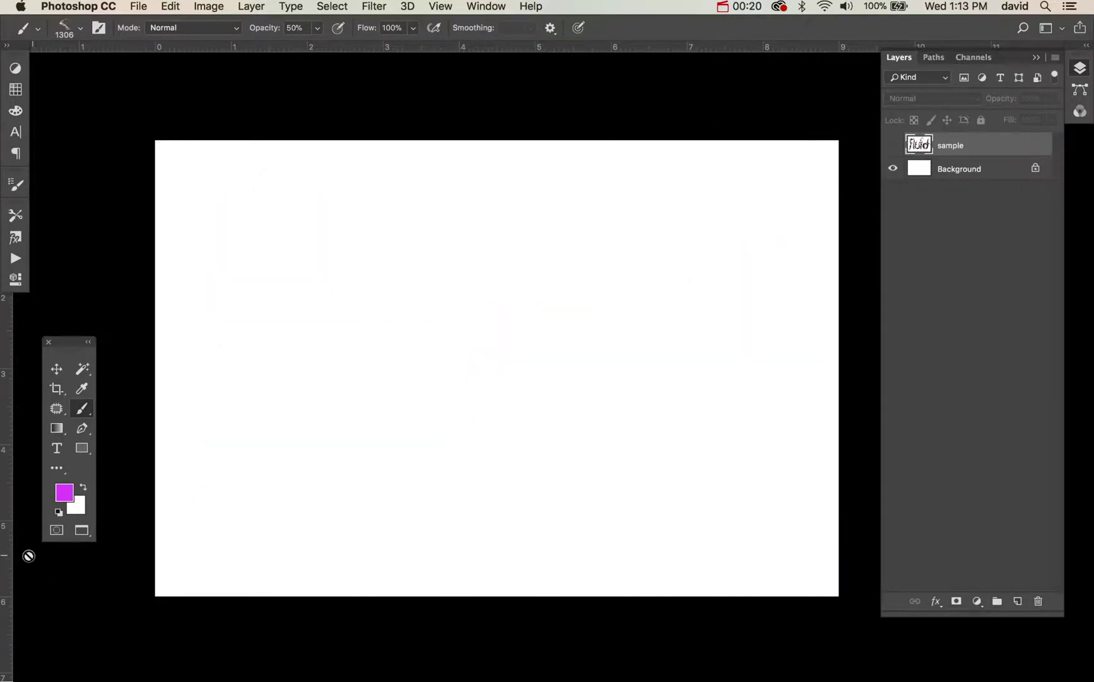
pyautogui.click(64, 494)
pyautogui.moveTo(685, 325); pyautogui.dragTo(693, 318)
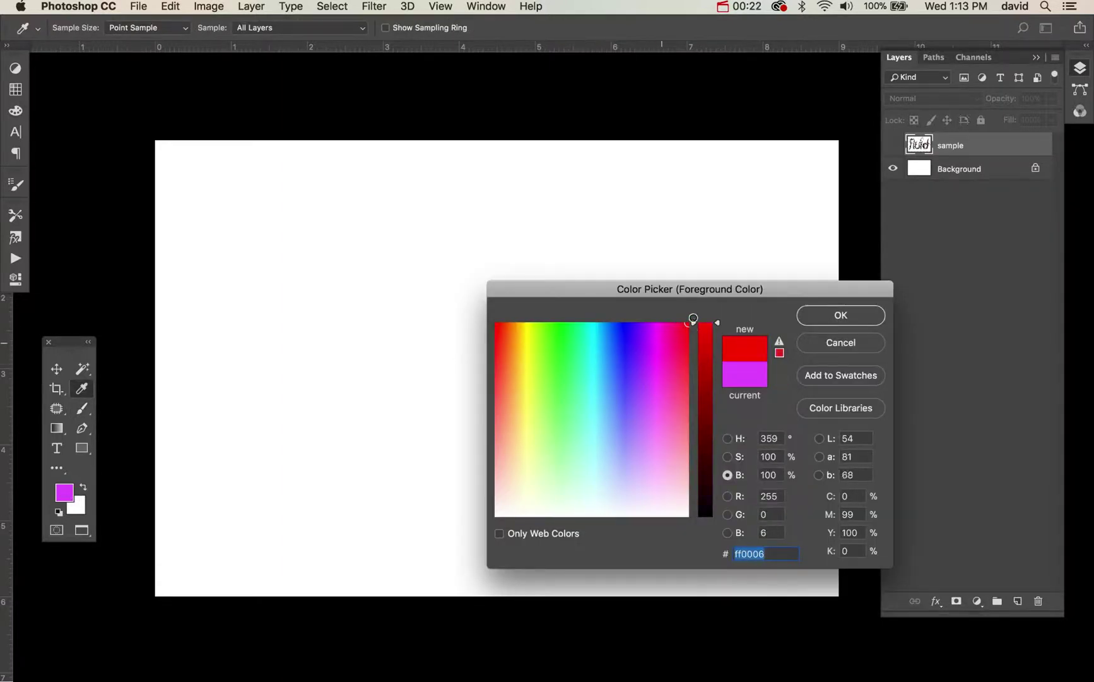
pyautogui.click(861, 313)
# Step: Add a text layer containing the capital letter Z on the left part of the canvas
pyautogui.press('t')
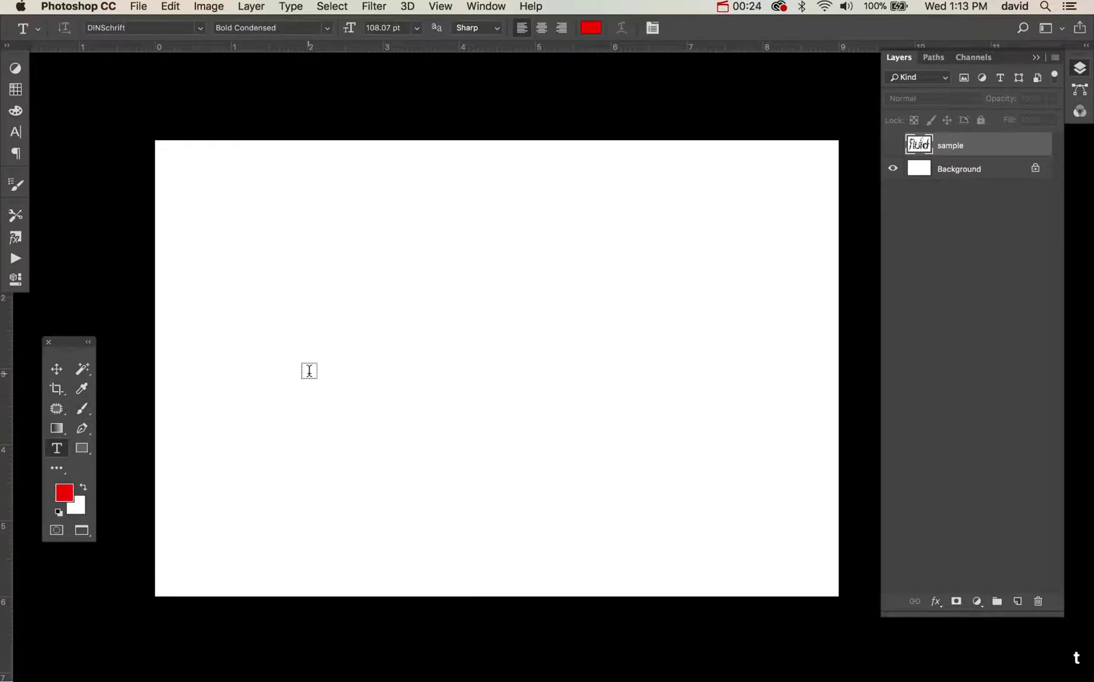
pyautogui.click(308, 373)
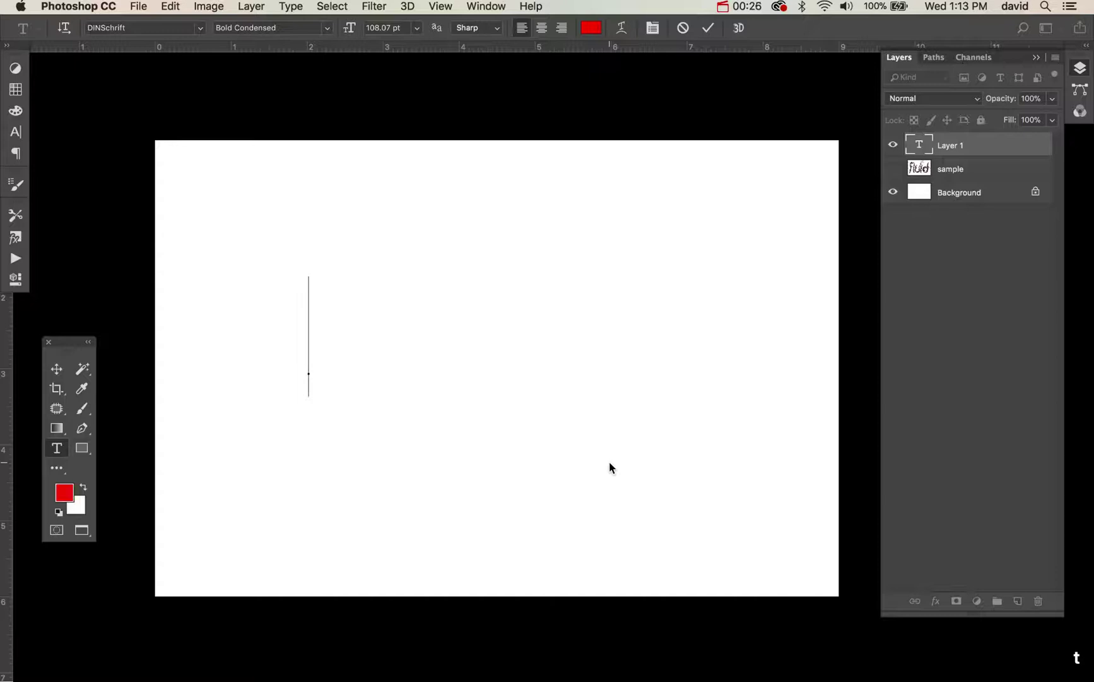
pyautogui.write('Z')
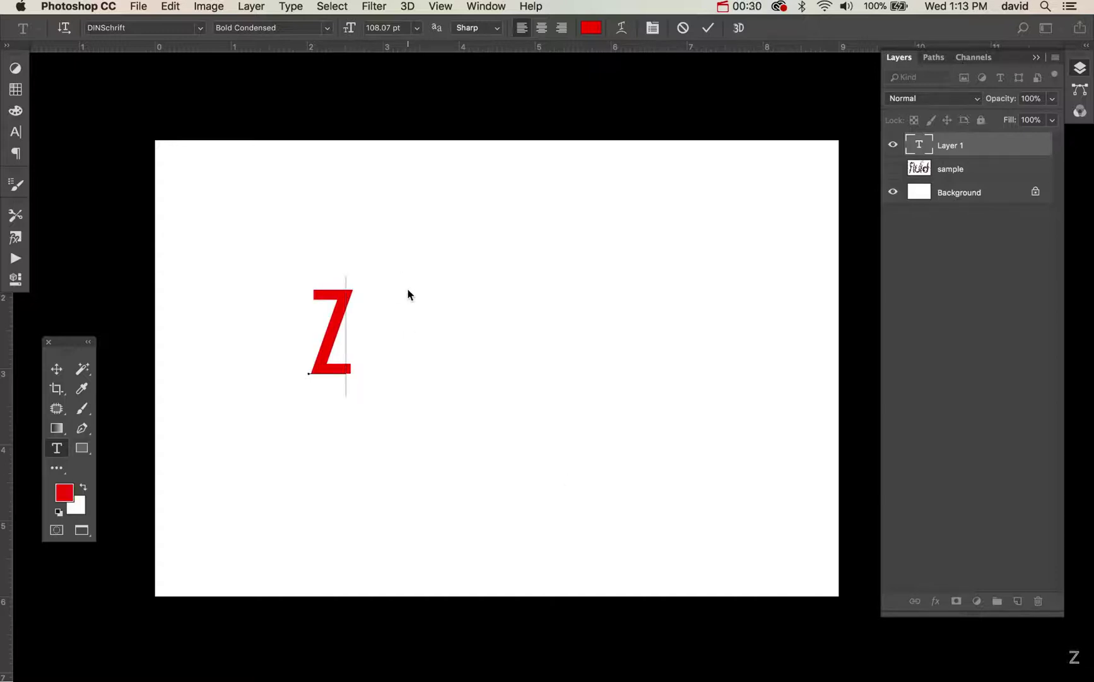
# Step: Change the letter Z's font to Helvetica Bold and finish the text edit
pyautogui.press('super+a')
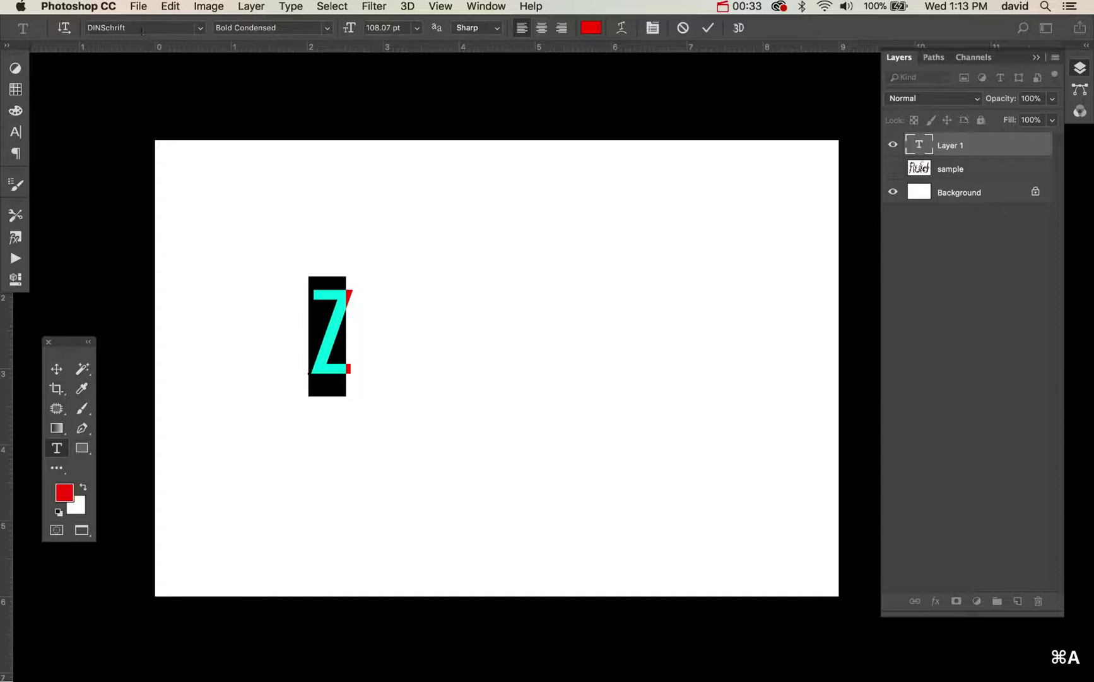
pyautogui.write('h')
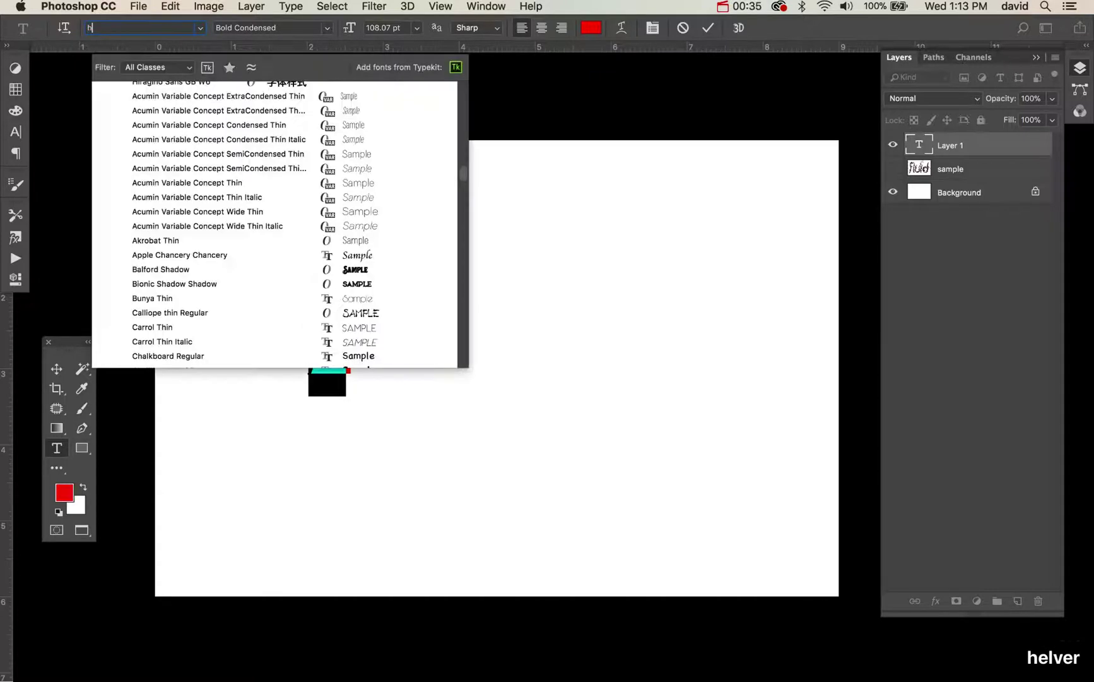
pyautogui.write('elver')
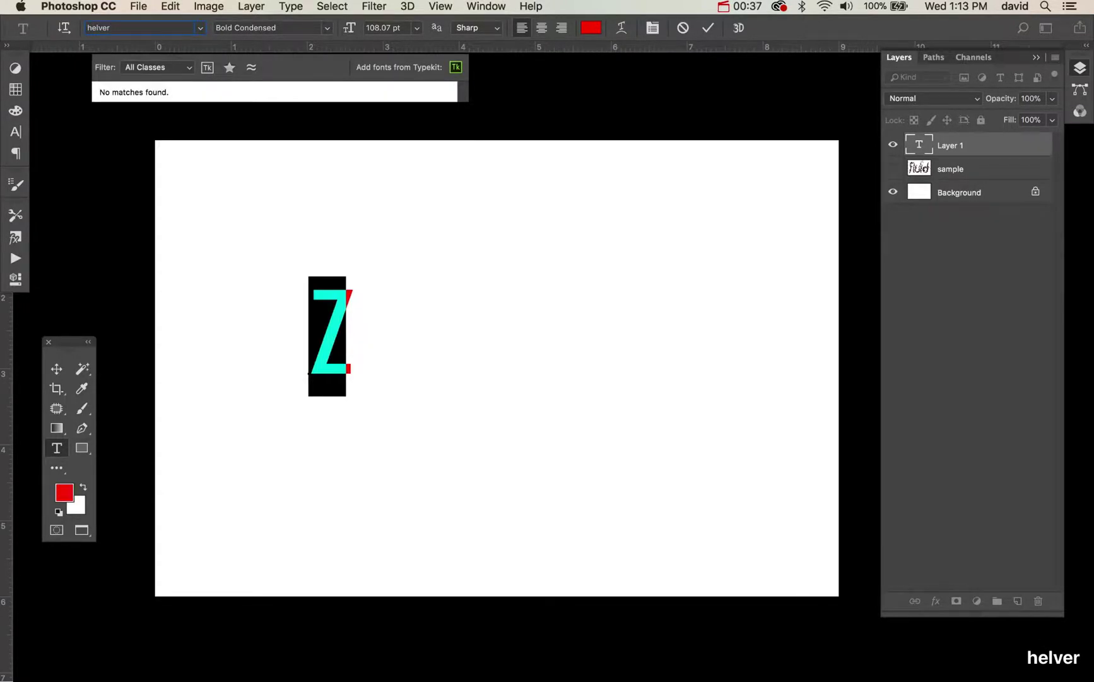
pyautogui.press('BackSpace')
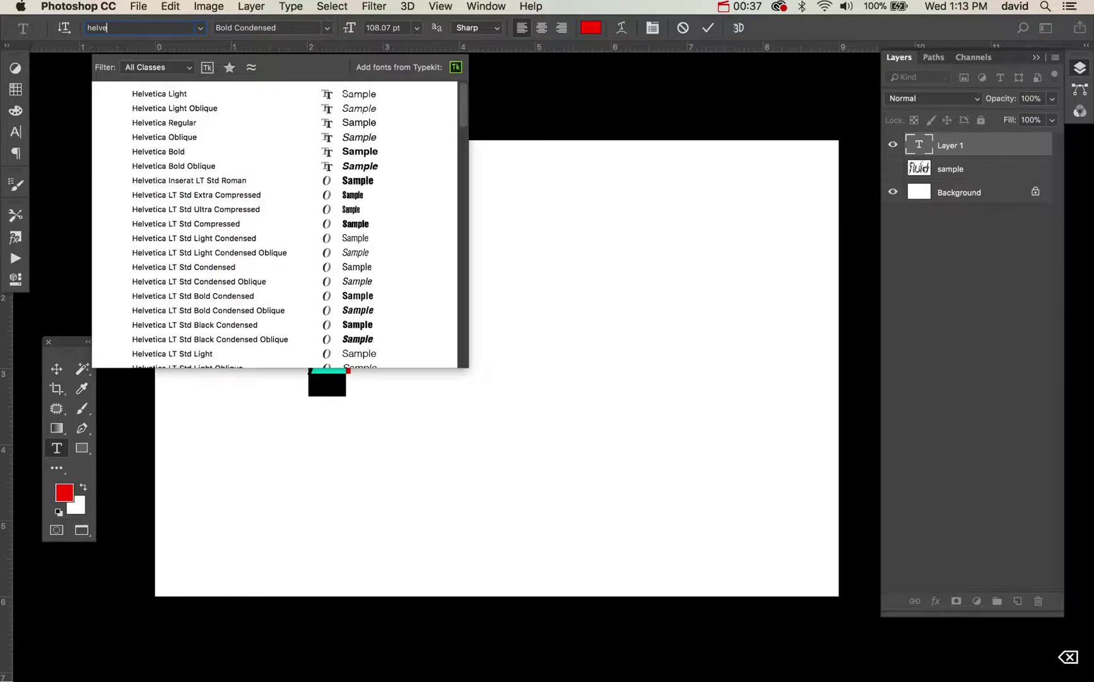
pyautogui.click(206, 158)
pyautogui.press('Escape')
# Step: Enlarge the Z proportionally to about two-thirds of the canvas height and place it in the canvas's left half
pyautogui.press('v')
pyautogui.press('super+t')
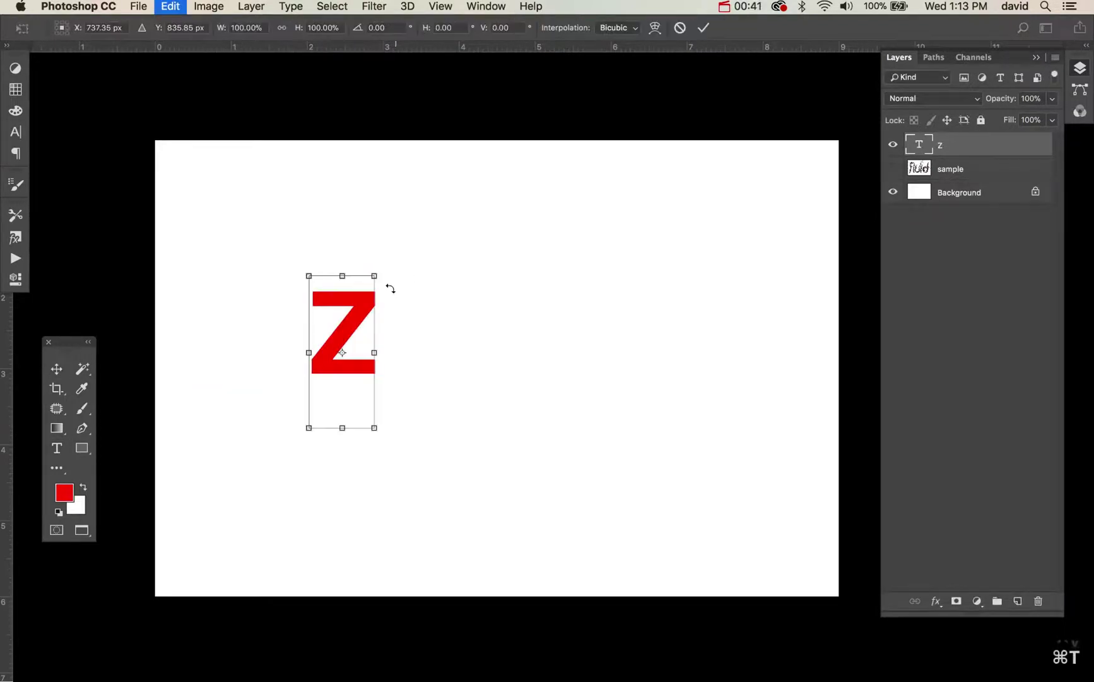
pyautogui.moveTo(374, 428); pyautogui.dragTo(726, 616)
pyautogui.moveTo(405, 493); pyautogui.dragTo(402, 397)
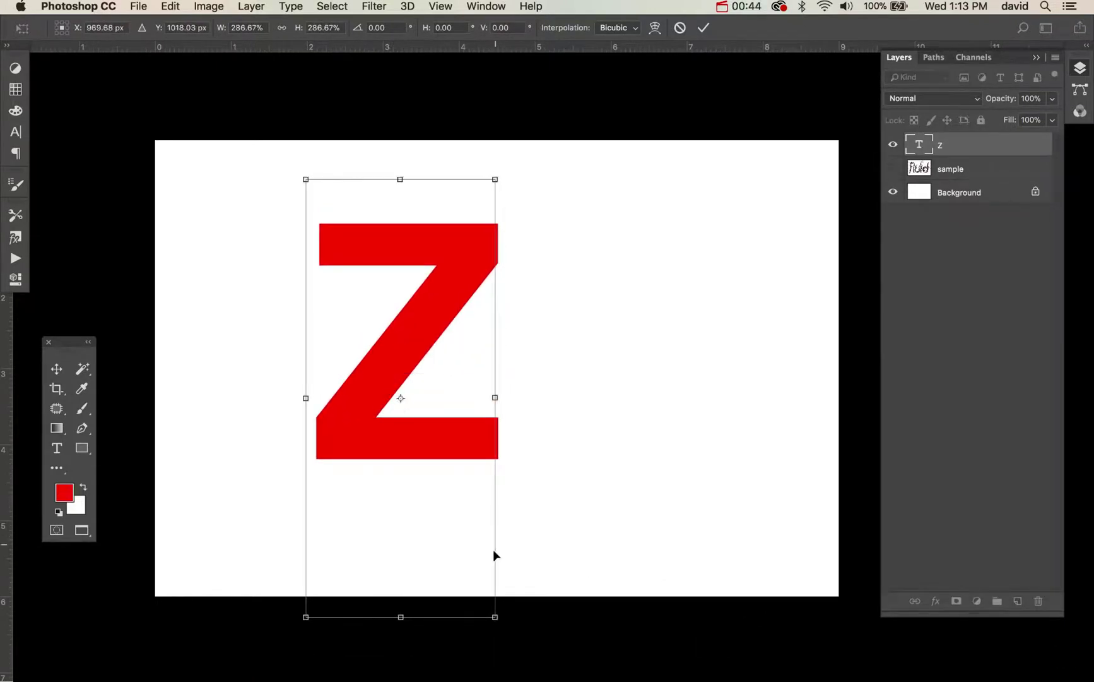
pyautogui.moveTo(496, 617); pyautogui.dragTo(592, 652)
pyautogui.press('Return')
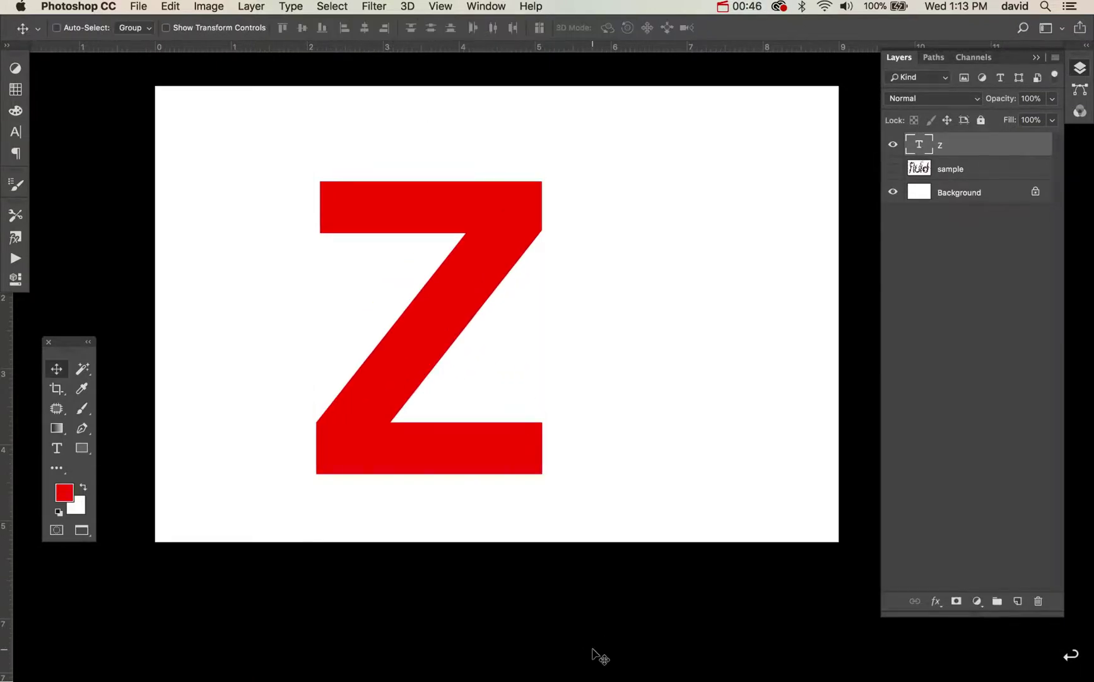
pyautogui.press('v')
pyautogui.moveTo(483, 444); pyautogui.dragTo(433, 419)
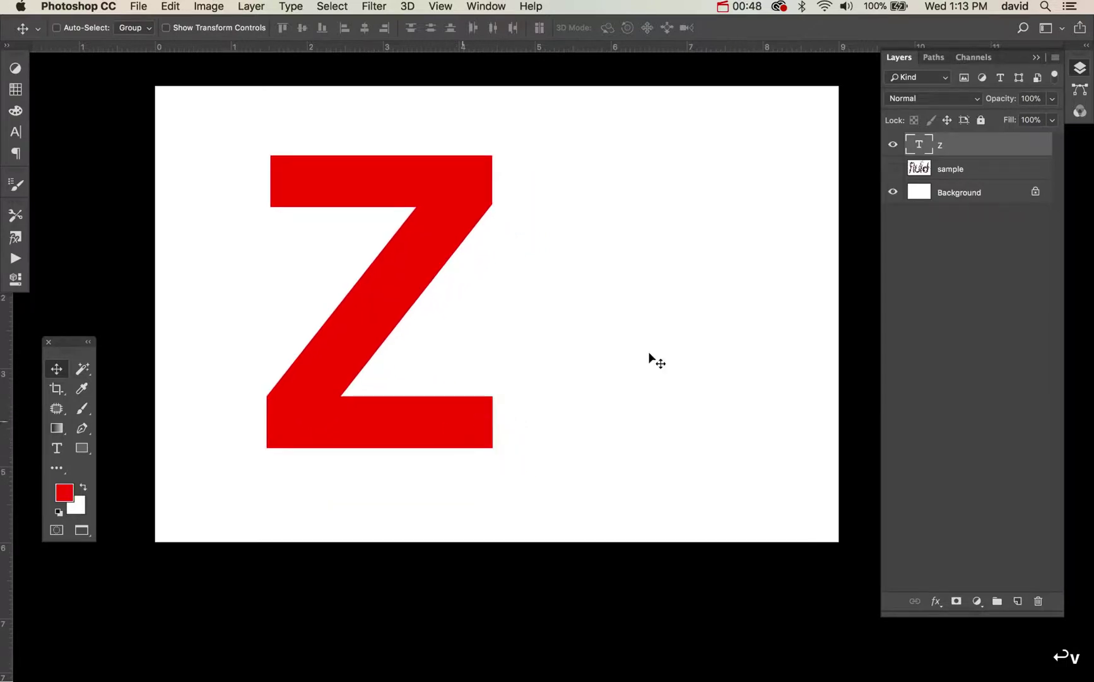
# Step: On a new layer, stamp the splash brush once in default black at 100% opacity beside the Z
pyautogui.press('super+alt+shift+n')
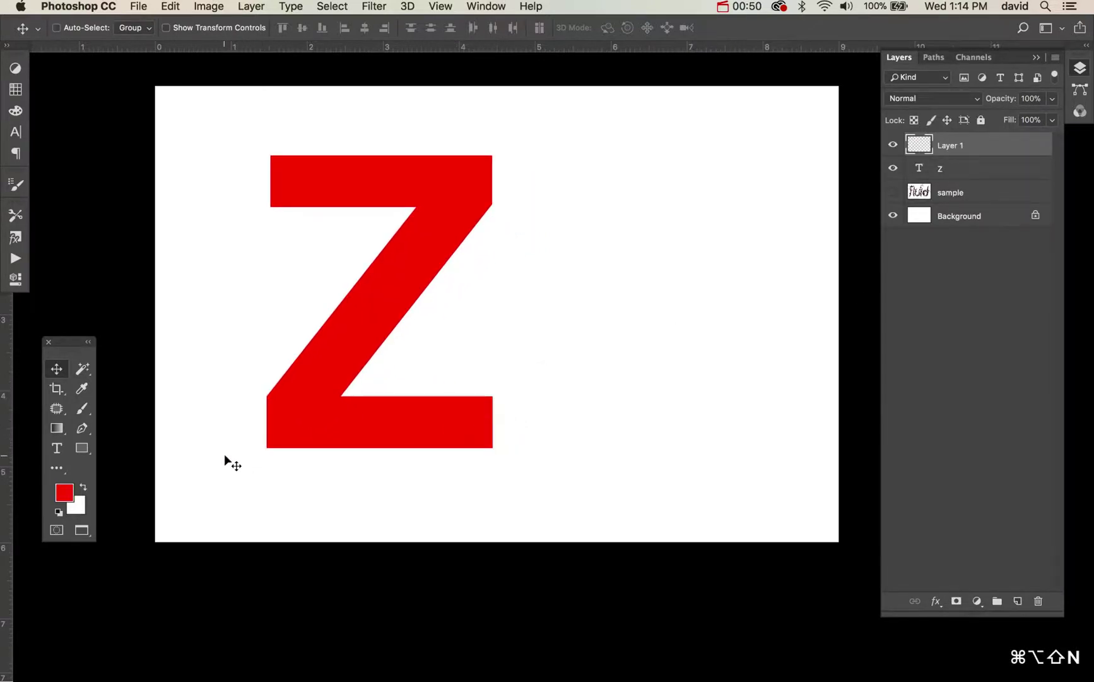
pyautogui.press('d')
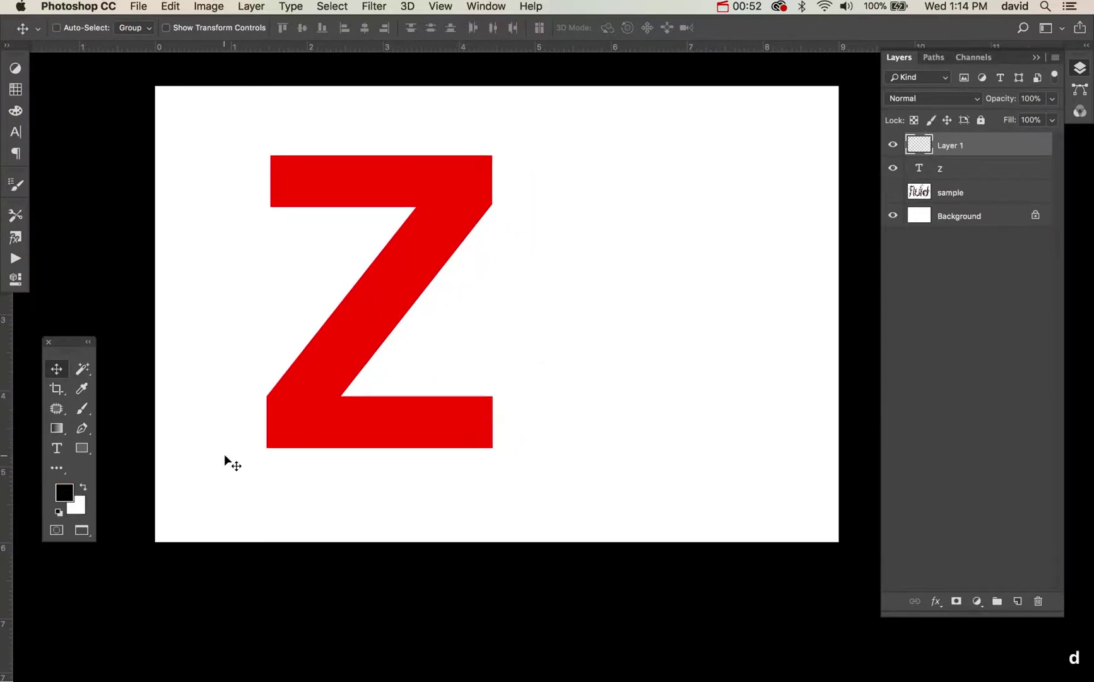
pyautogui.press('b')
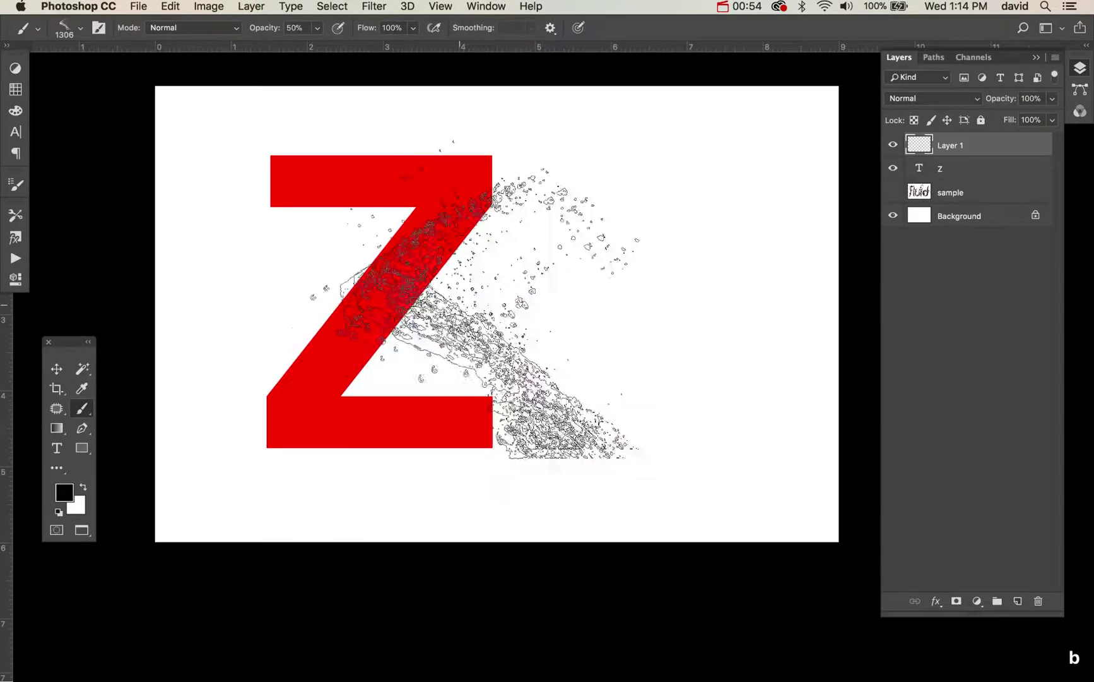
pyautogui.click(600, 309)
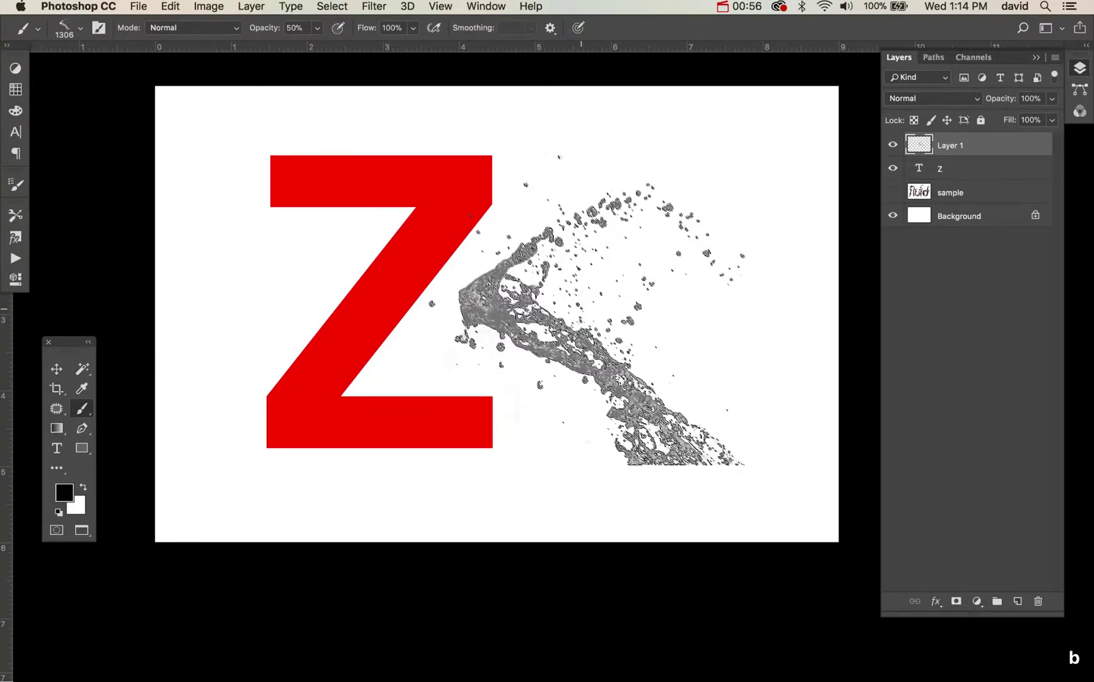
pyautogui.press('super+z')
pyautogui.press('0')
pyautogui.click(601, 309)
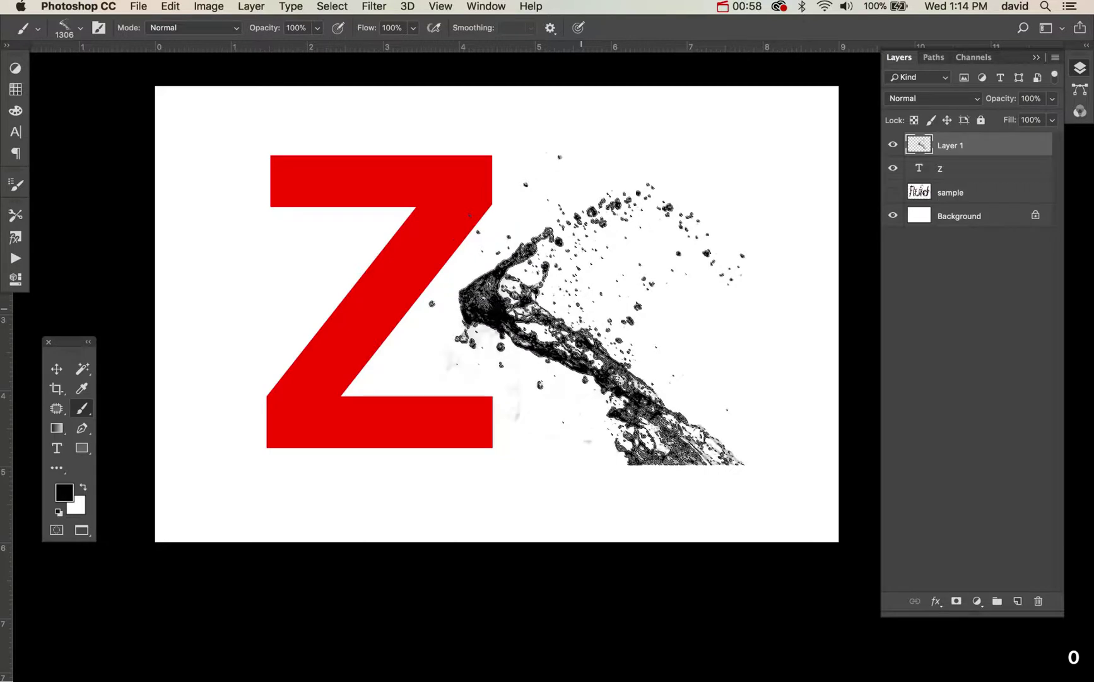
# Step: Move the splash over the Z and rotate it to about -89.4° along the diagonal, pivoting around the lower corner
pyautogui.press('v')
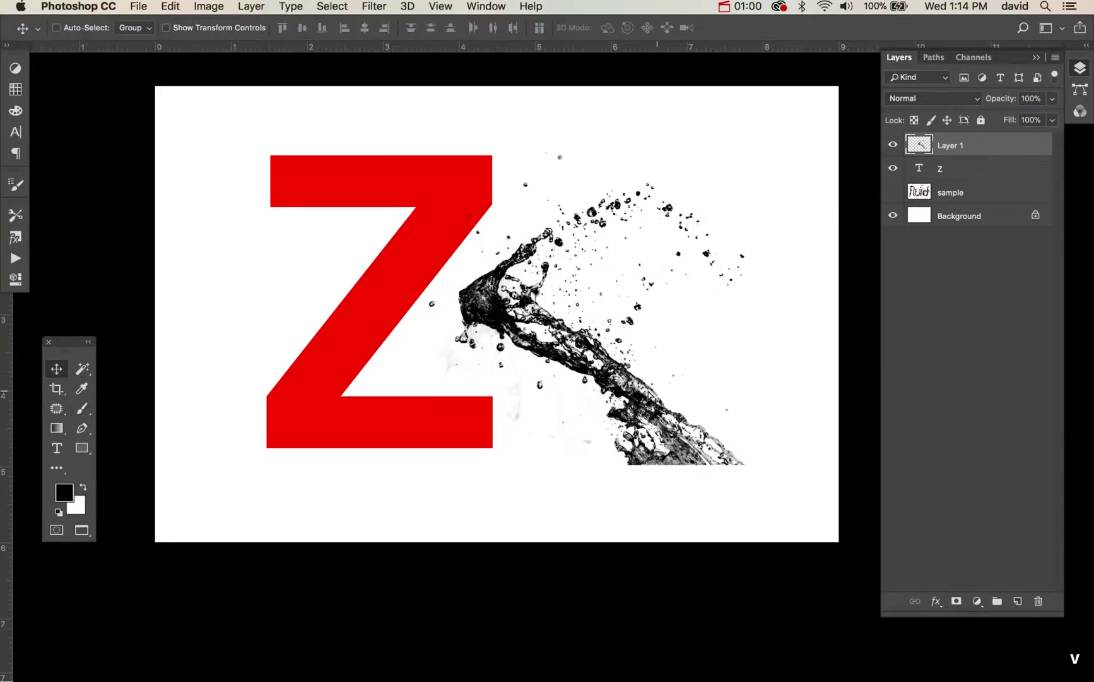
pyautogui.moveTo(650, 396); pyautogui.dragTo(486, 391)
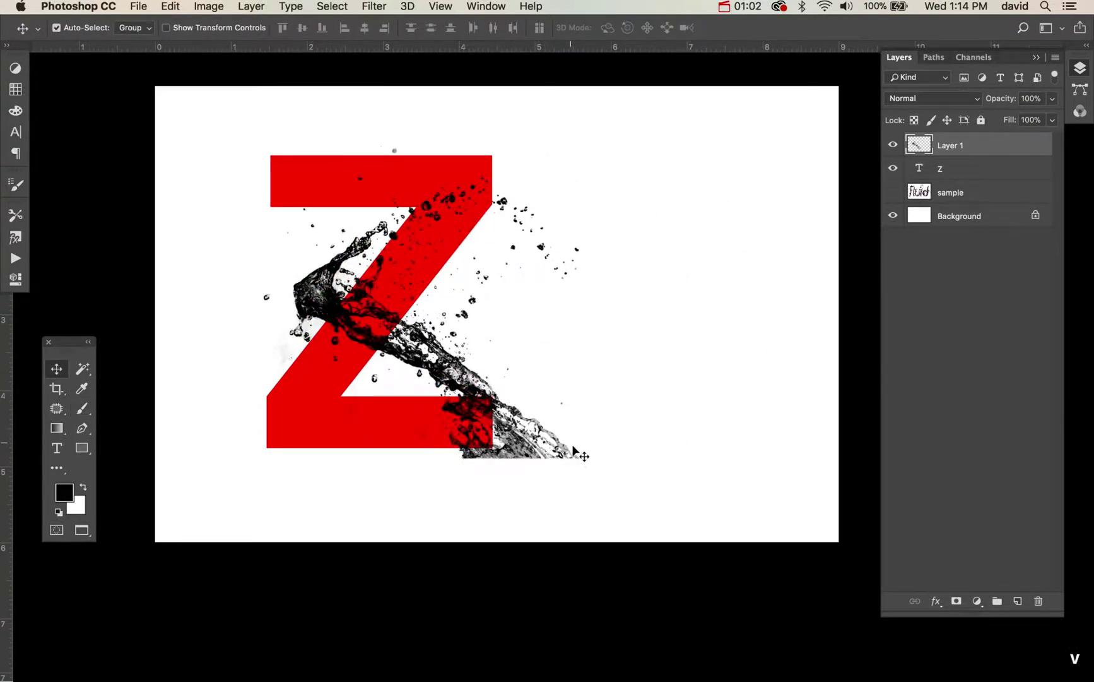
pyautogui.press('super+t')
pyautogui.moveTo(609, 516); pyautogui.dragTo(558, 215)
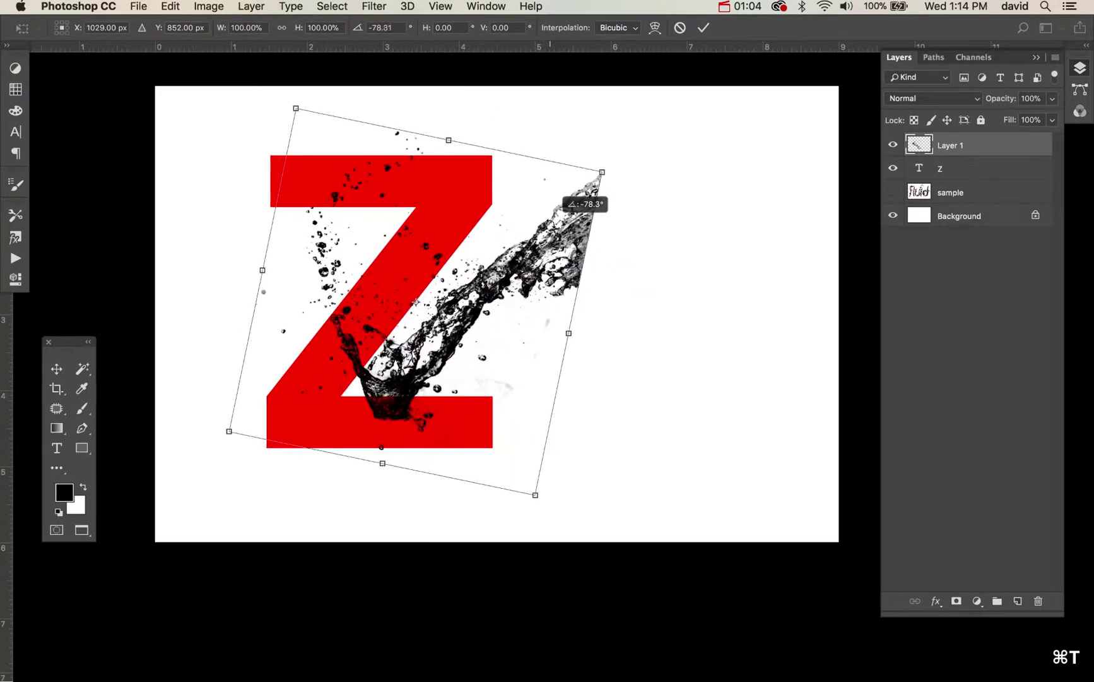
pyautogui.moveTo(501, 270); pyautogui.dragTo(396, 300)
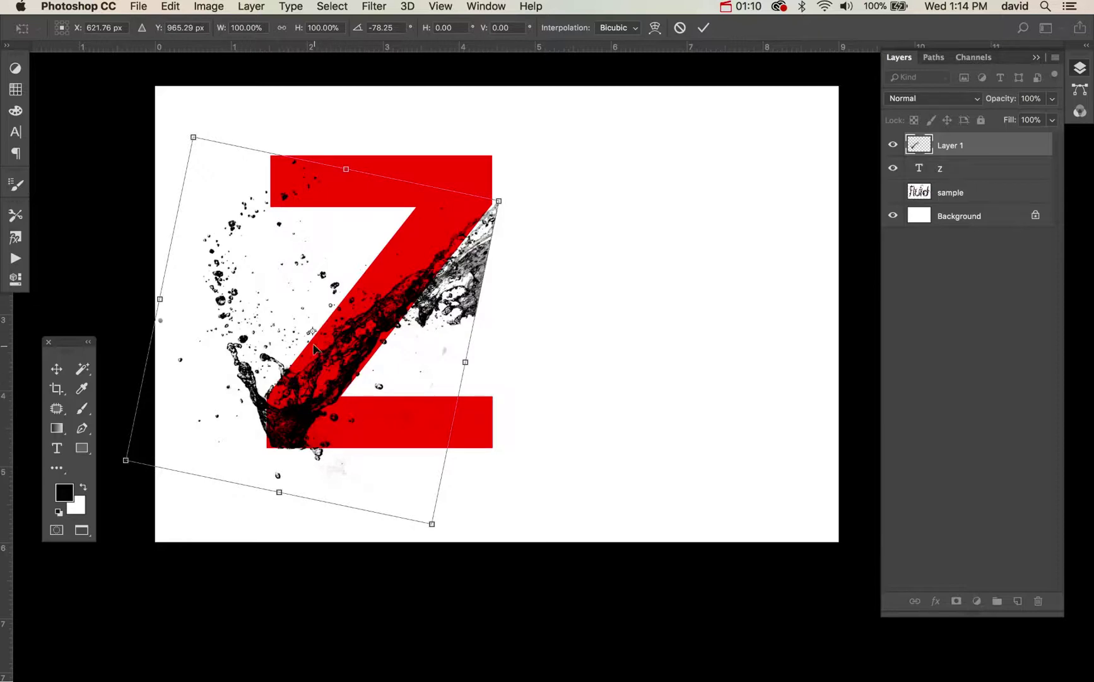
pyautogui.moveTo(312, 330); pyautogui.dragTo(290, 424)
pyautogui.moveTo(550, 317); pyautogui.dragTo(527, 272)
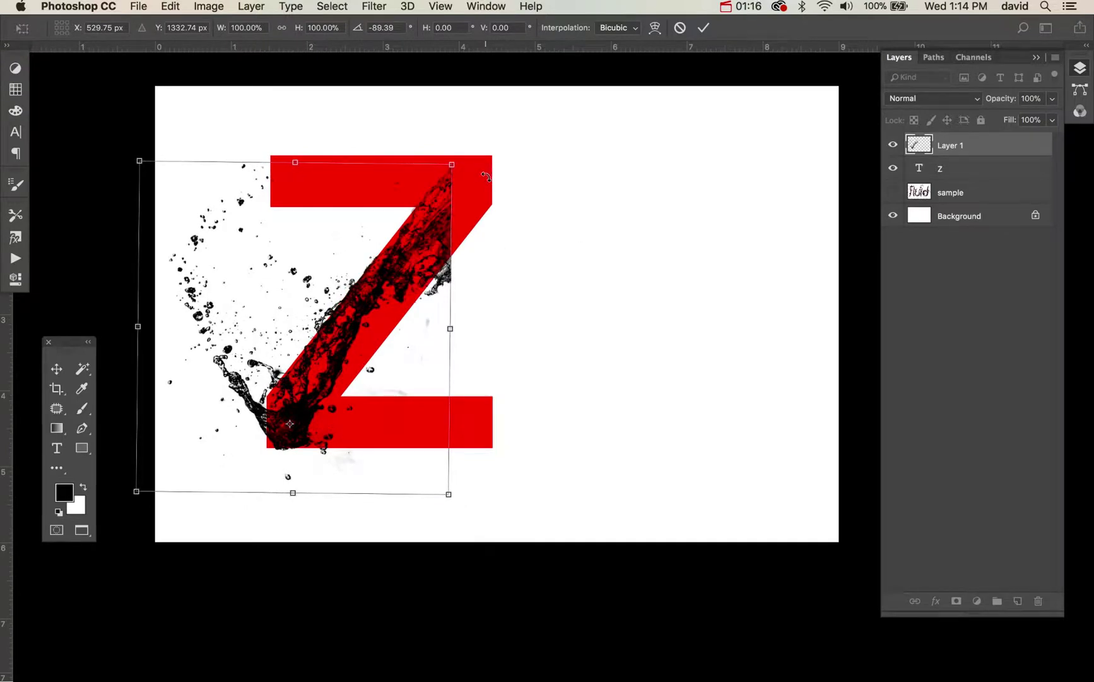
# Step: Warp the splash to fit the Z's diagonal stroke, pulling its lower corners and left side inward
pyautogui.rightClick(399, 243)
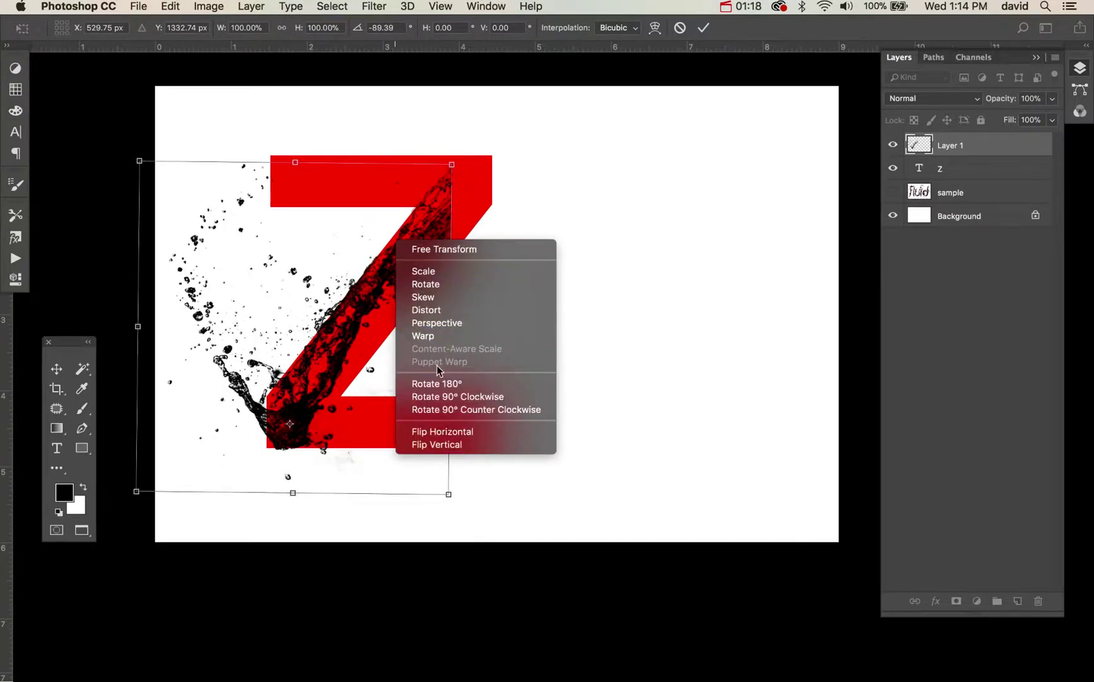
pyautogui.click(455, 336)
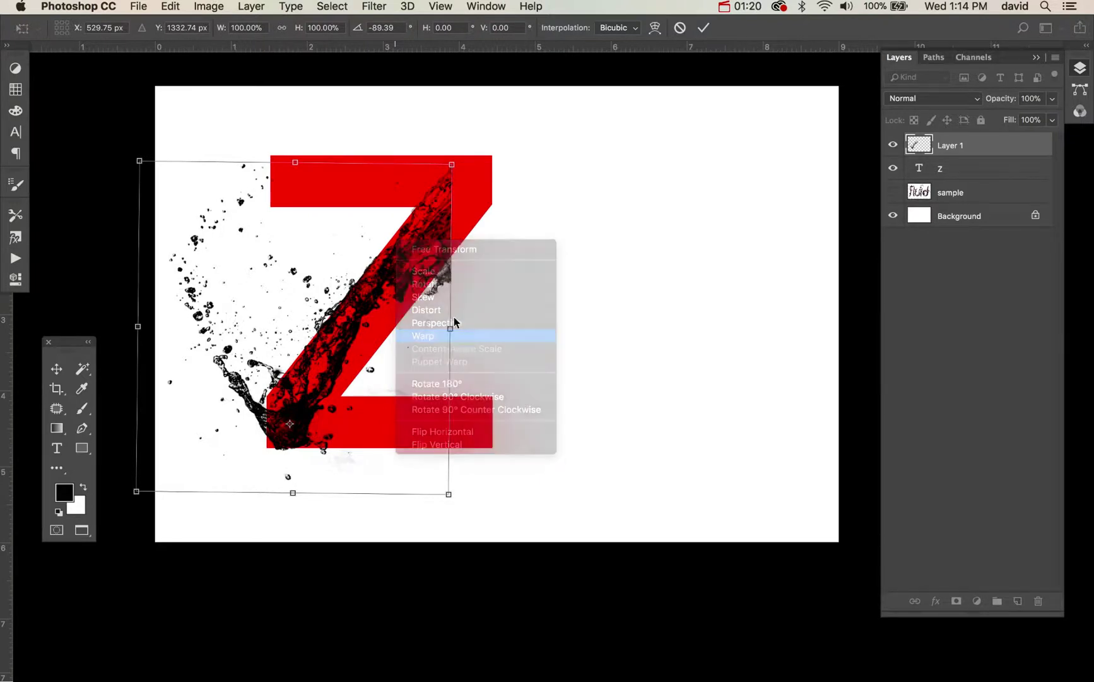
pyautogui.moveTo(448, 227); pyautogui.dragTo(488, 210)
pyautogui.press('super+z')
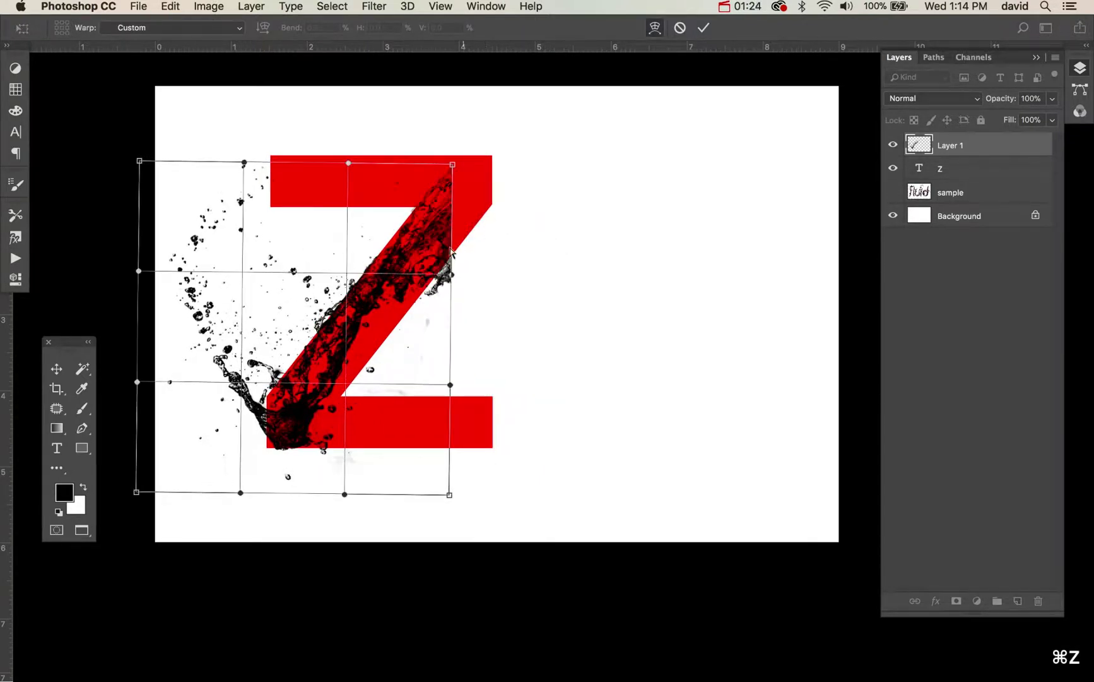
pyautogui.moveTo(351, 332); pyautogui.dragTo(356, 344)
pyautogui.moveTo(192, 317); pyautogui.dragTo(201, 308)
pyautogui.moveTo(287, 450); pyautogui.dragTo(281, 448)
pyautogui.moveTo(444, 501); pyautogui.dragTo(370, 498)
pyautogui.moveTo(145, 495); pyautogui.dragTo(177, 506)
pyautogui.moveTo(149, 378); pyautogui.dragTo(209, 313)
pyautogui.moveTo(294, 429); pyautogui.dragTo(293, 431)
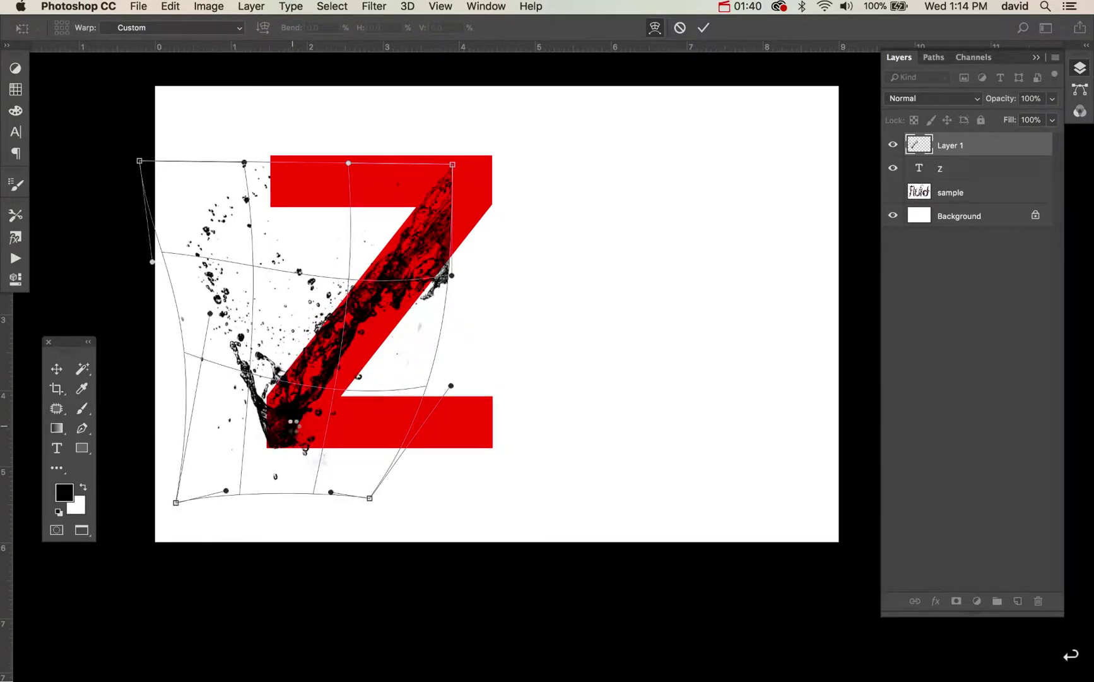
pyautogui.press('super+t')
pyautogui.rightClick(348, 341)
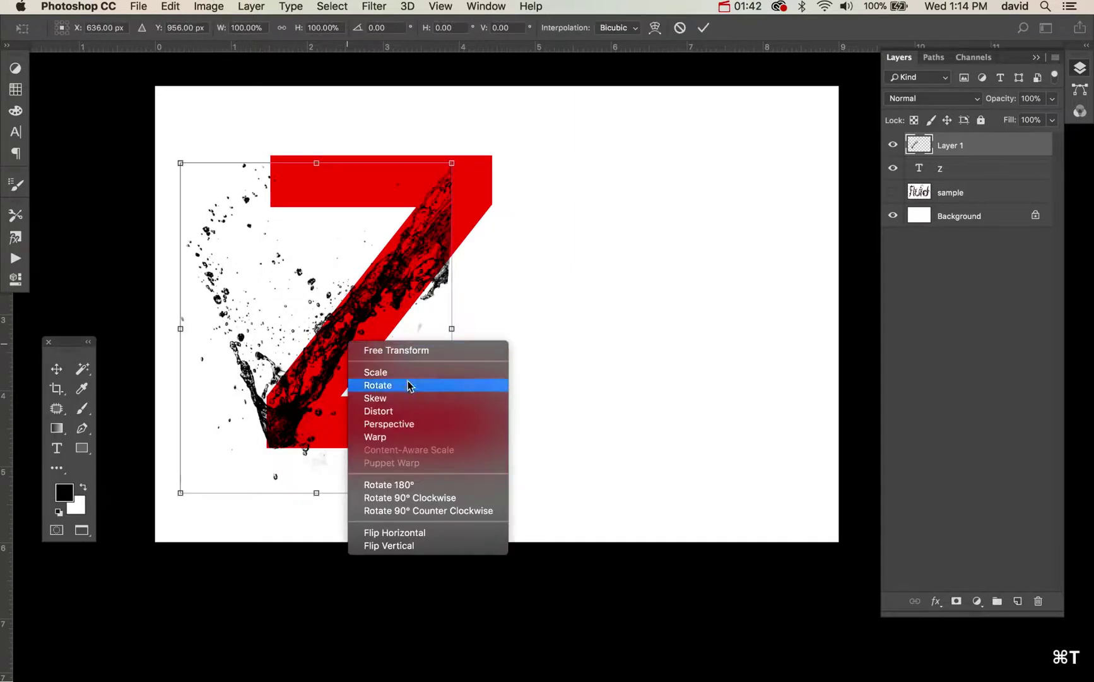
pyautogui.click(379, 411)
pyautogui.moveTo(460, 172); pyautogui.dragTo(495, 161)
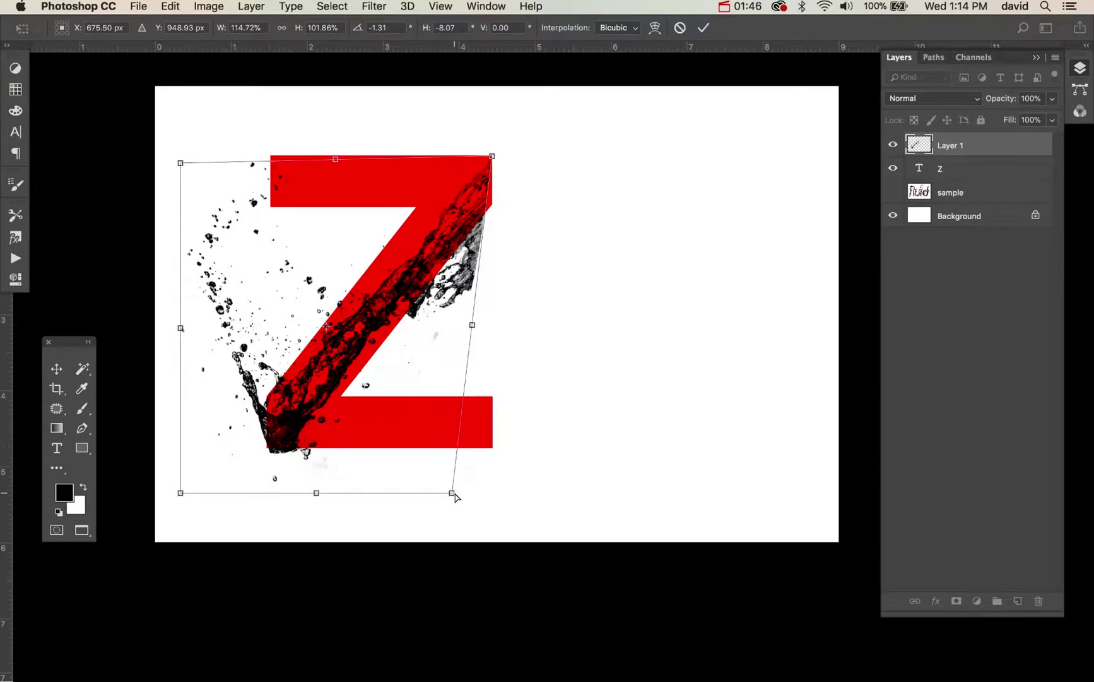
pyautogui.moveTo(455, 496); pyautogui.dragTo(505, 304)
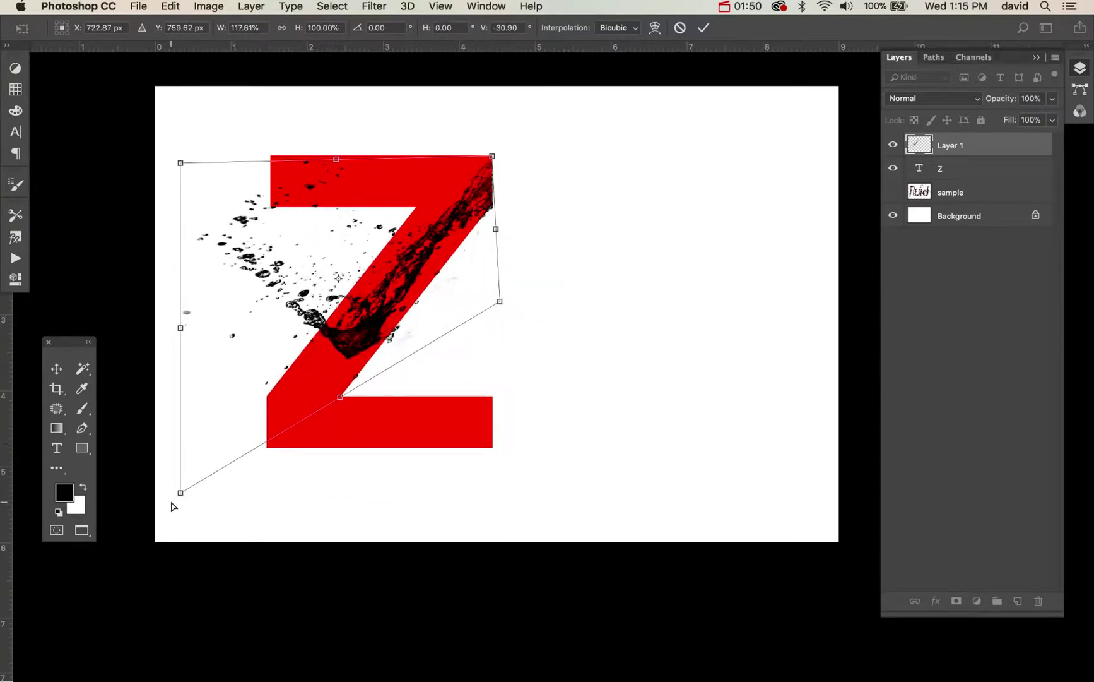
pyautogui.moveTo(180, 494); pyautogui.dragTo(151, 536)
pyautogui.press('Return')
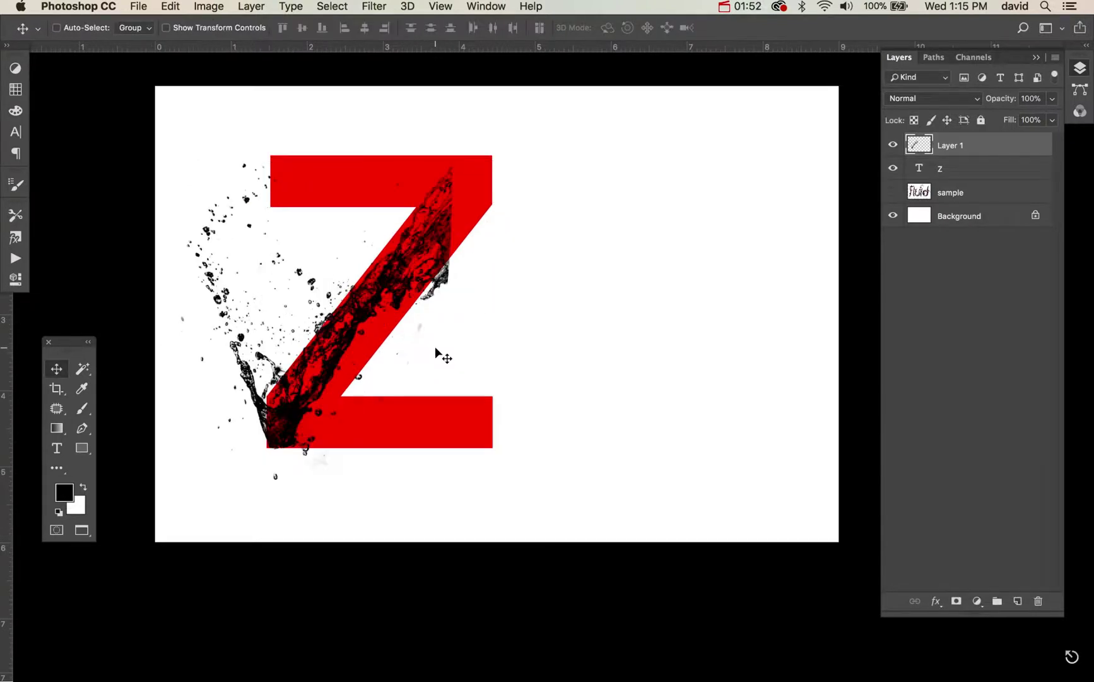
# Step: Stretch the splash to about 121% width and 106% height so it spans the Z's full diagonal stroke
pyautogui.press('v')
pyautogui.press('super+t')
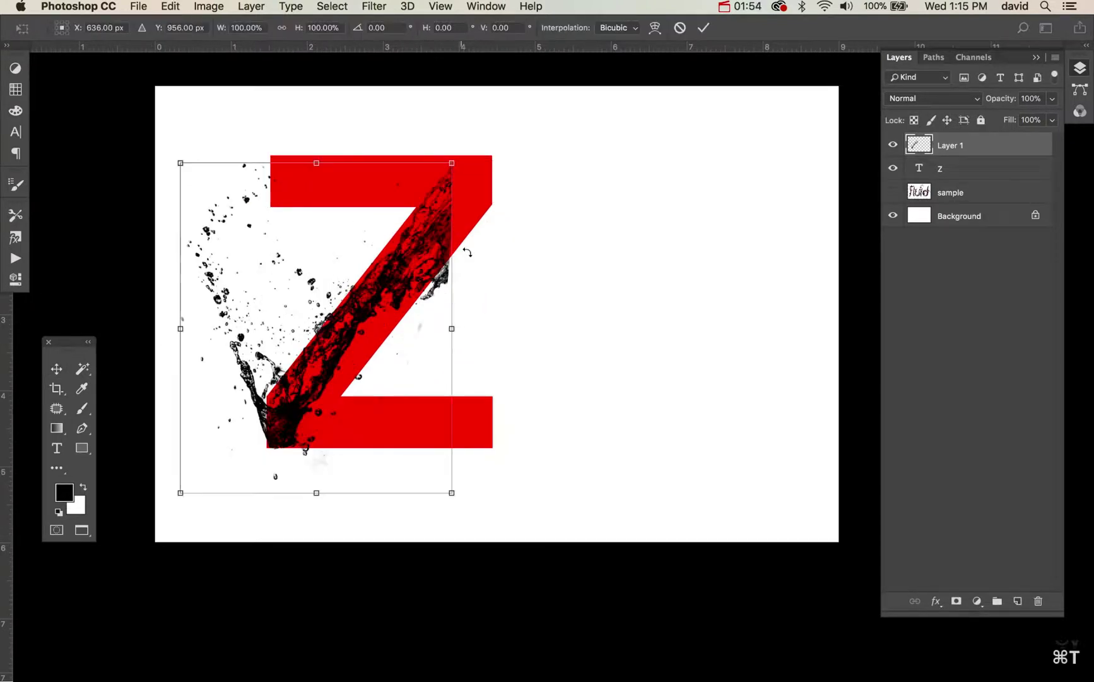
pyautogui.moveTo(447, 327); pyautogui.dragTo(486, 314)
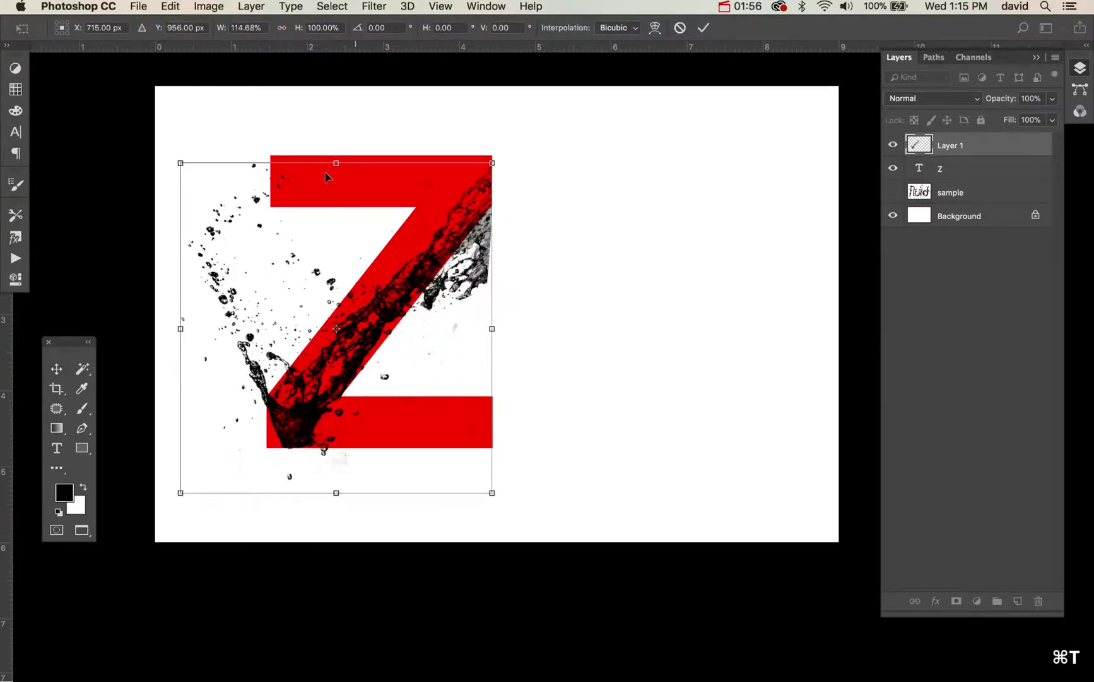
pyautogui.moveTo(328, 164); pyautogui.dragTo(329, 147)
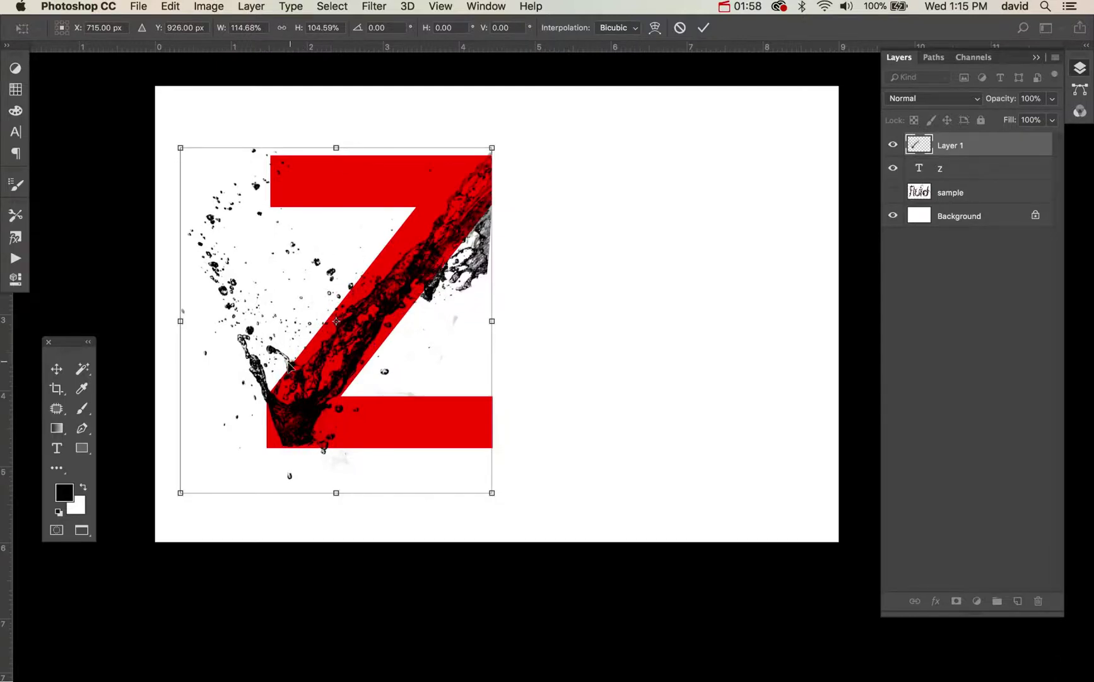
pyautogui.moveTo(179, 494); pyautogui.dragTo(165, 498)
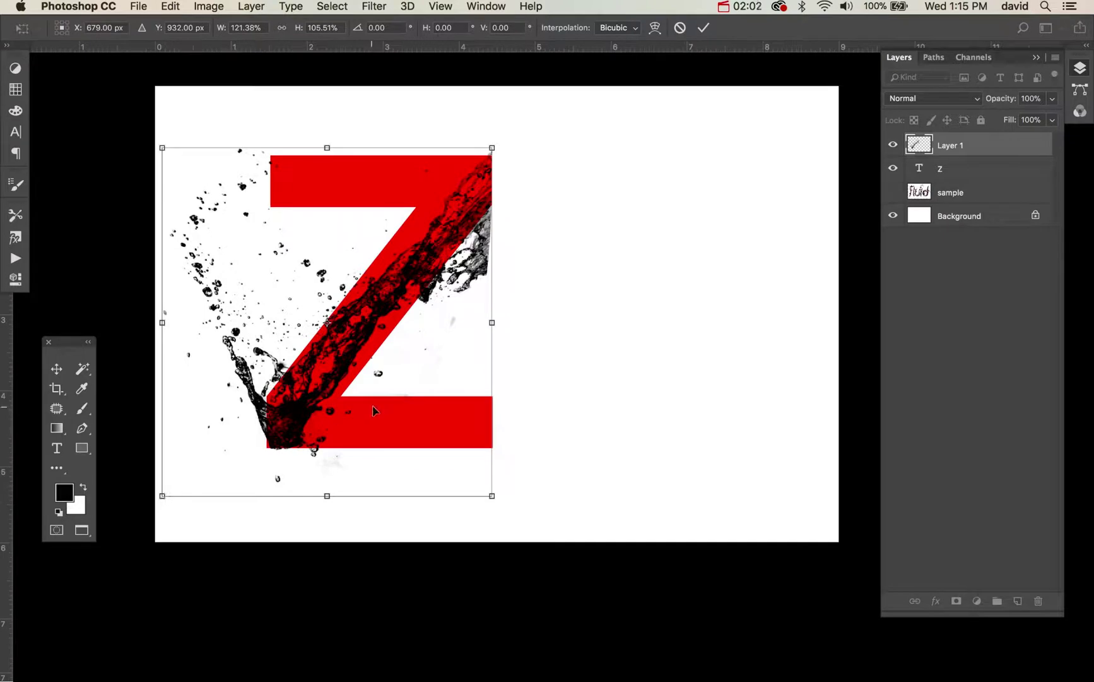
pyautogui.moveTo(336, 338); pyautogui.dragTo(296, 375)
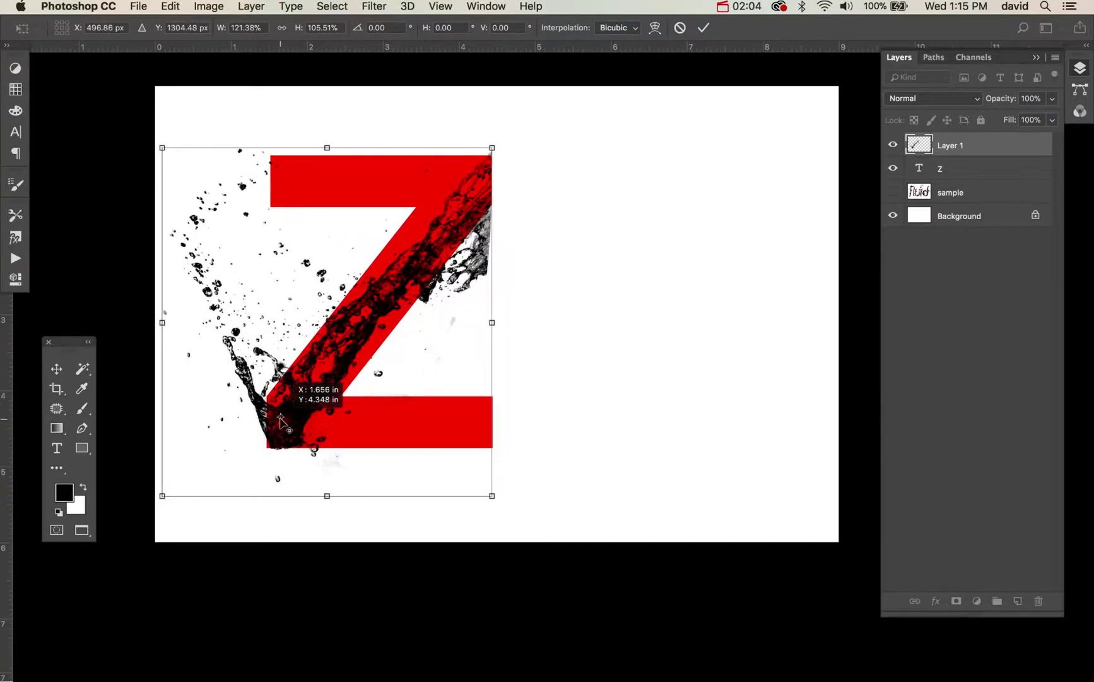
pyautogui.press('Return')
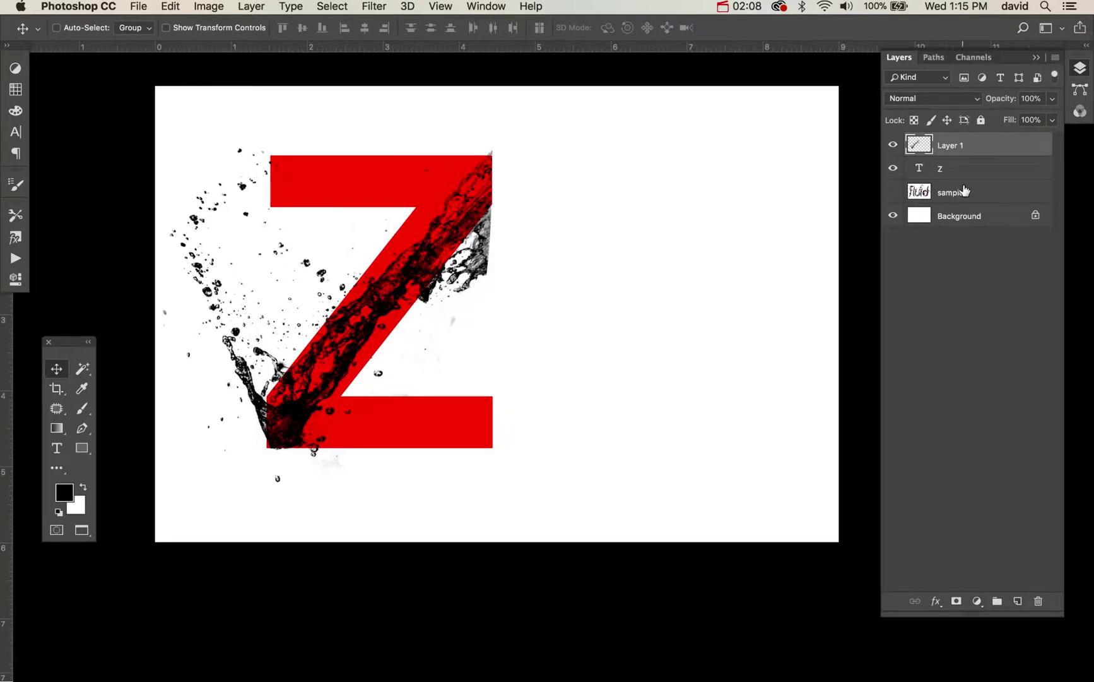
# Step: Add a mask to Layer 1 and stamp it with the black splash brush to hide the hard edge beside the diagonal's upper end
pyautogui.click(956, 601)
pyautogui.press('b')
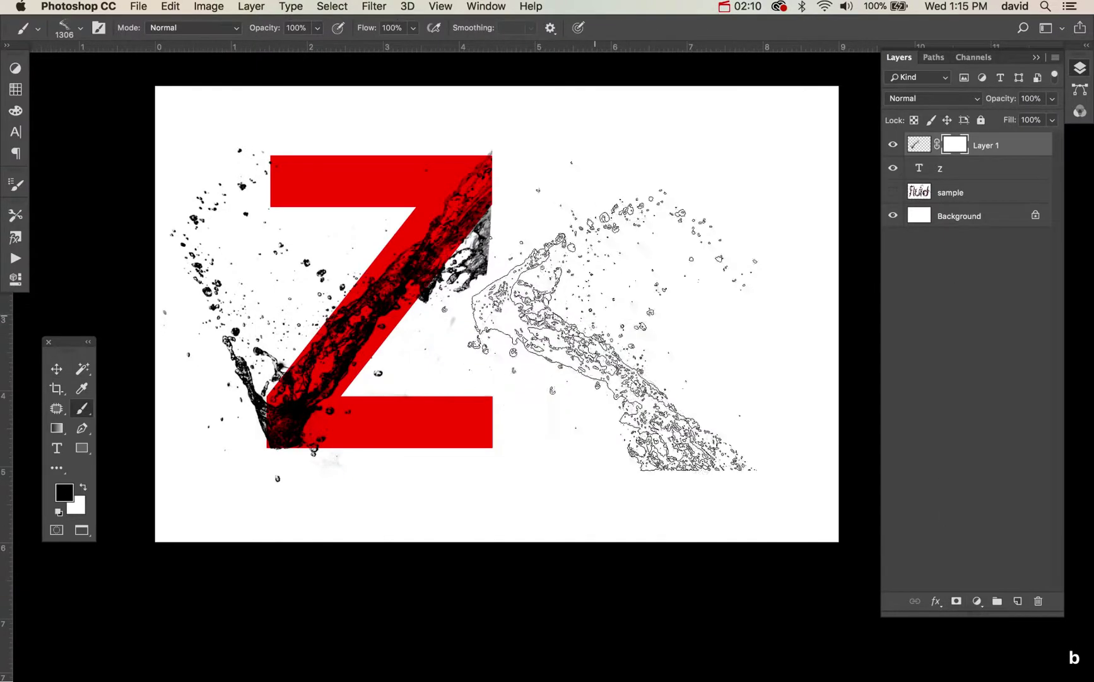
pyautogui.click(599, 287)
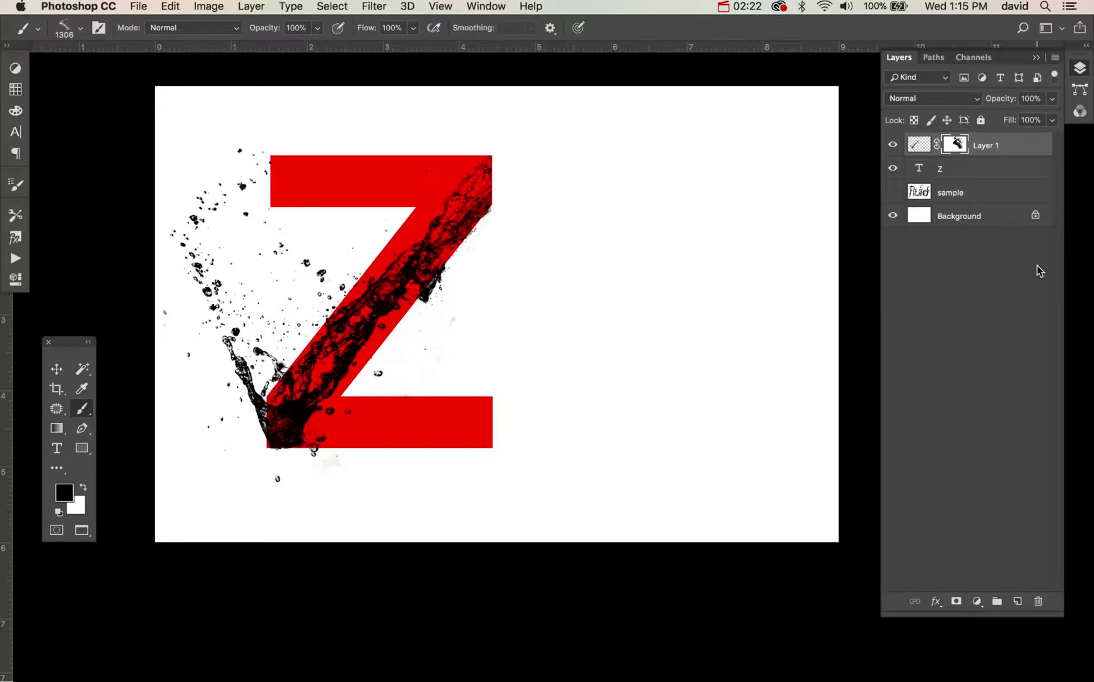
# Step: On a new layer, stamp the 1526 px arching splash brush once in black beside the Z
pyautogui.press('super+alt+shift+n')
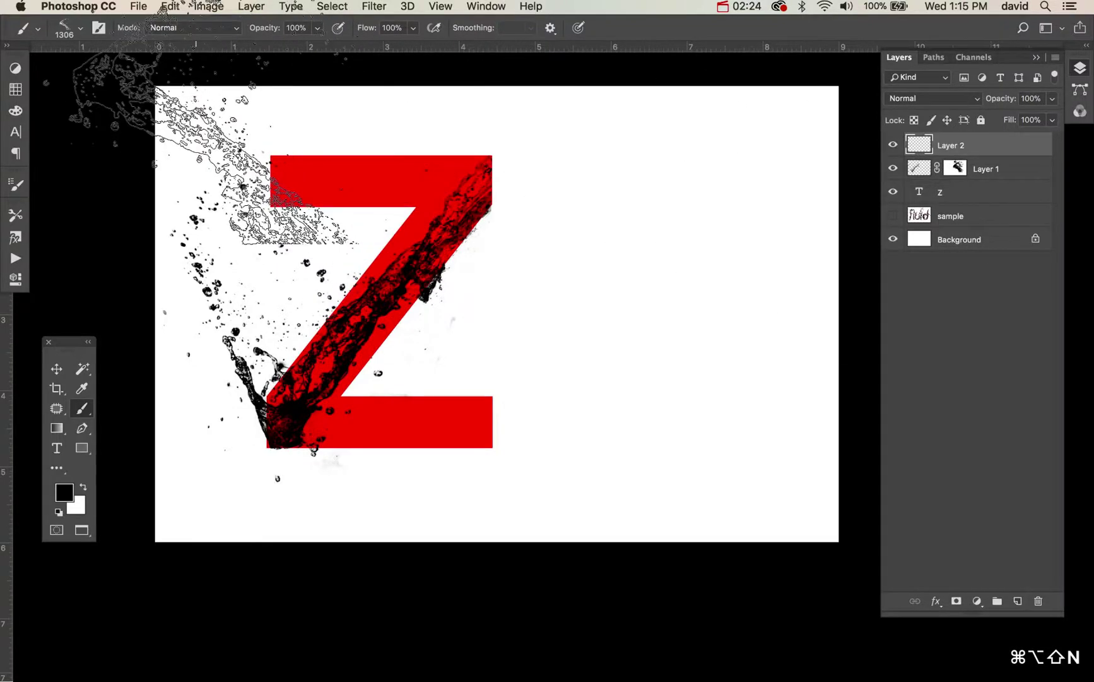
pyautogui.press('.')
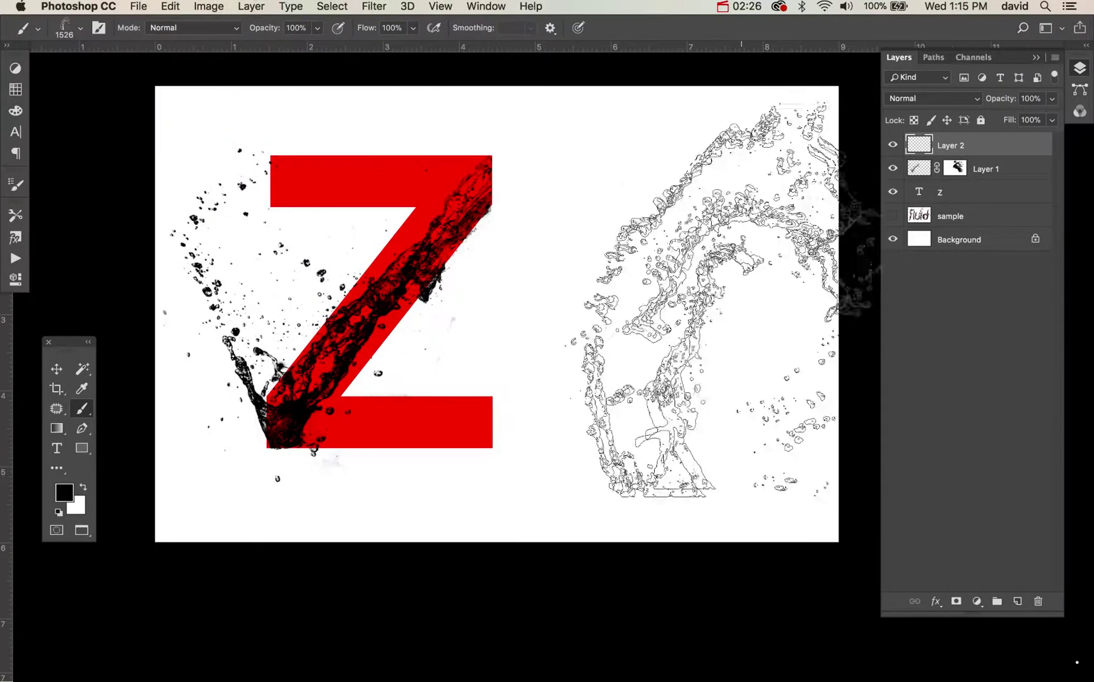
pyautogui.click(625, 303)
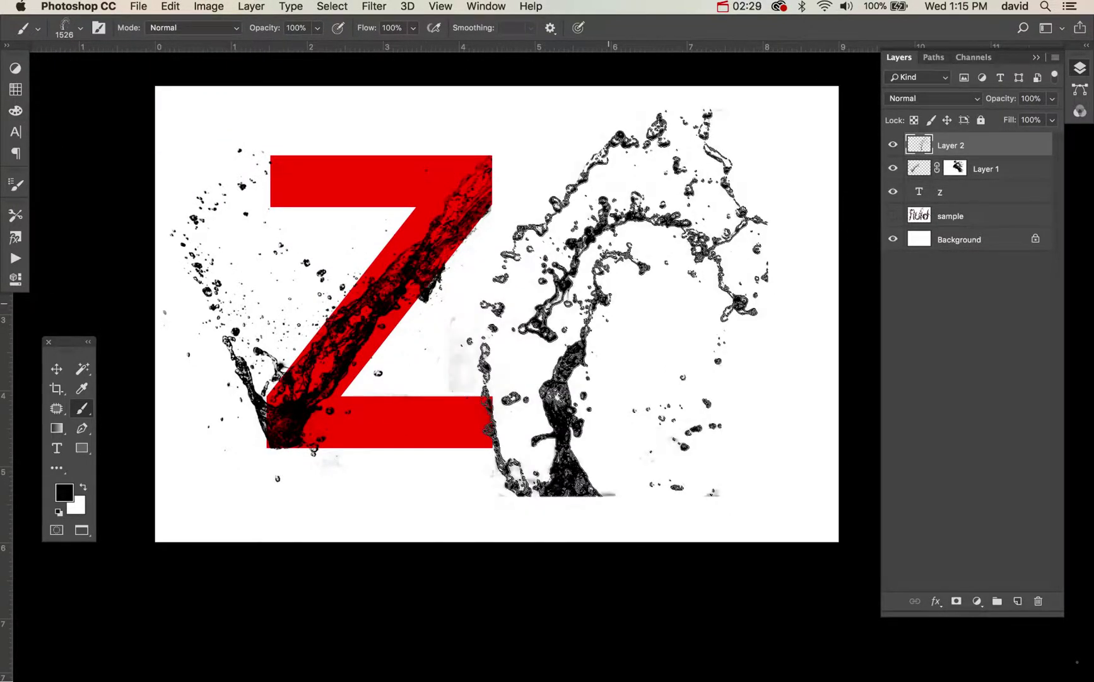
# Step: Rotate the arching splash to -90°, scale it to about 55%, and place it over the Z's bottom stroke
pyautogui.press('v')
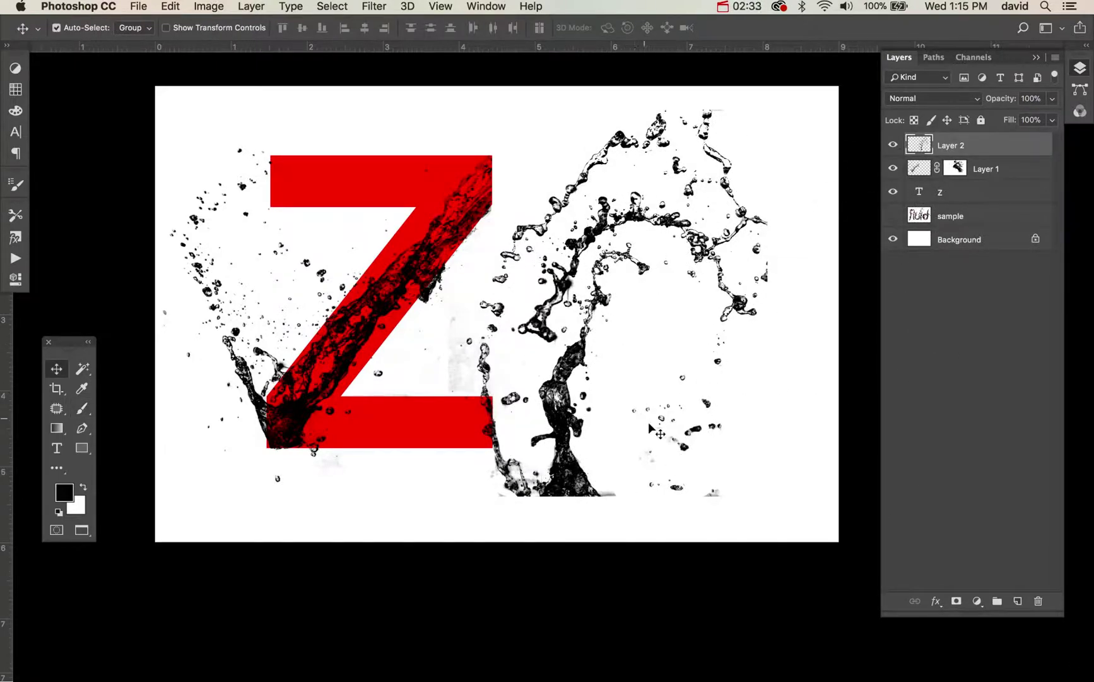
pyautogui.press('super+t')
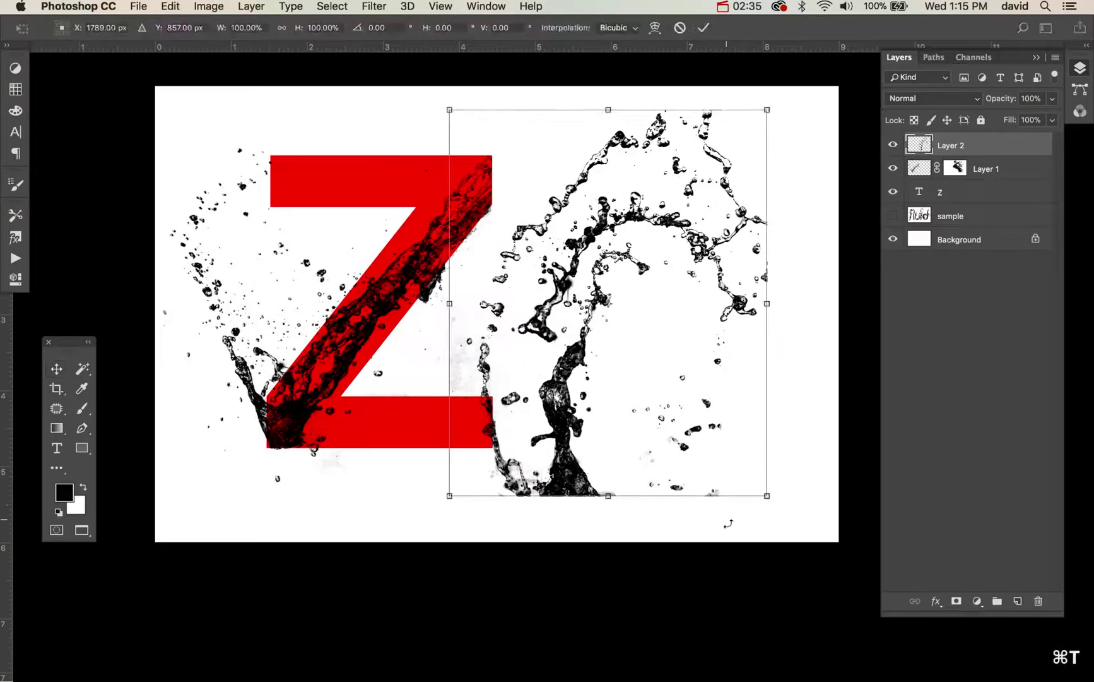
pyautogui.moveTo(780, 502); pyautogui.dragTo(776, 243)
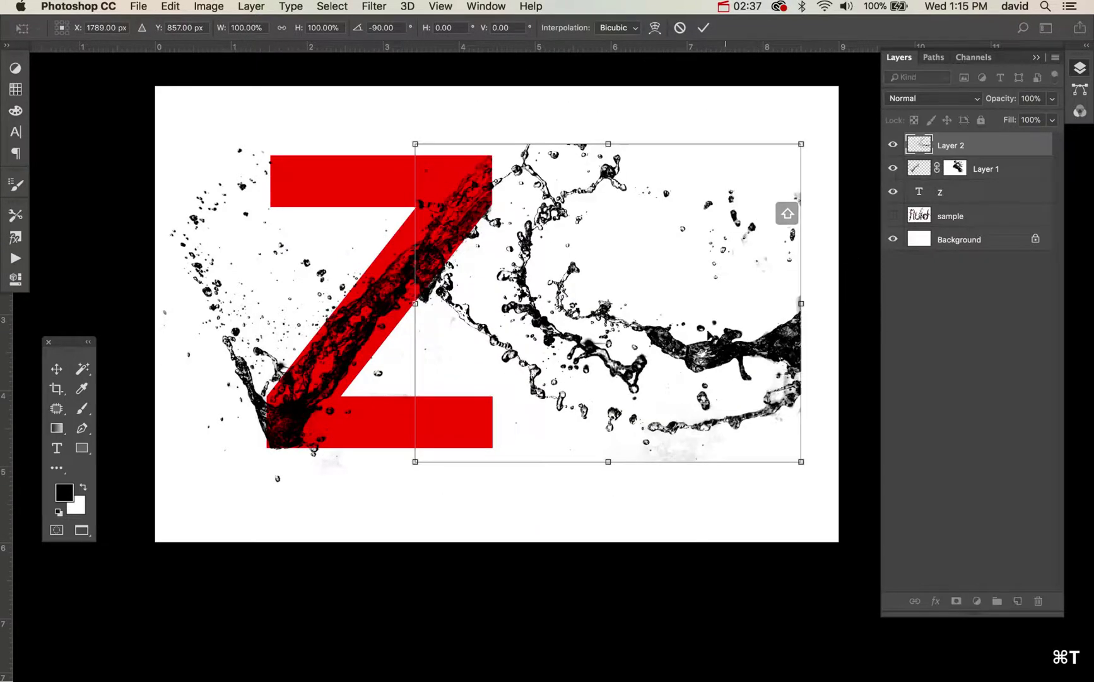
pyautogui.moveTo(688, 360); pyautogui.dragTo(386, 422)
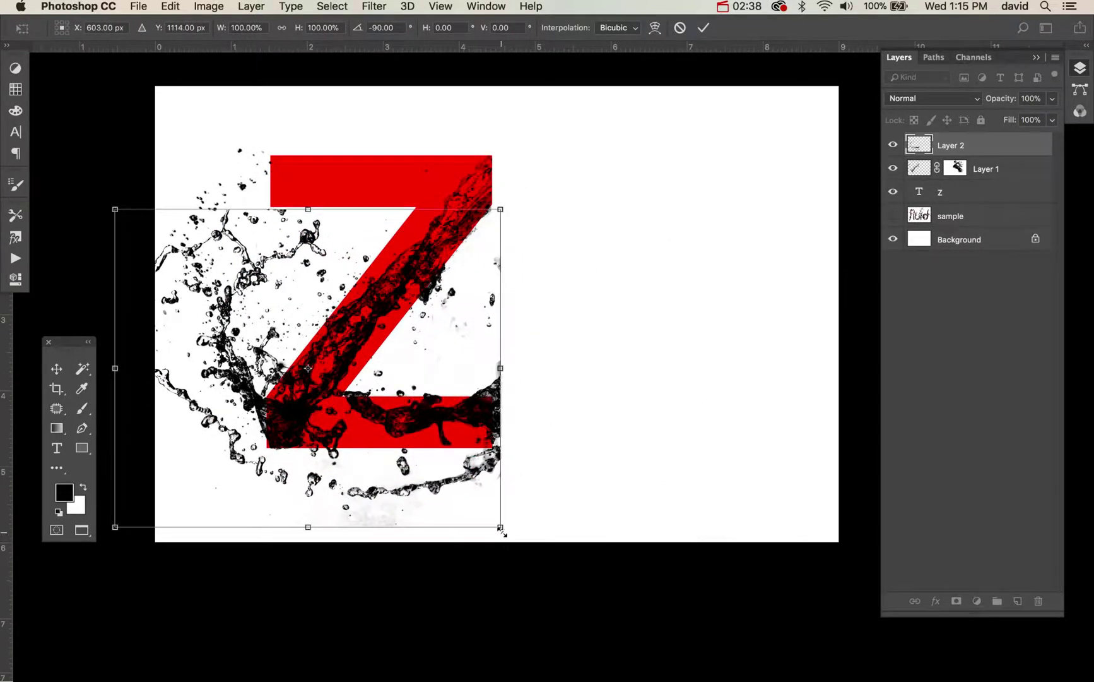
pyautogui.moveTo(500, 527); pyautogui.dragTo(470, 449)
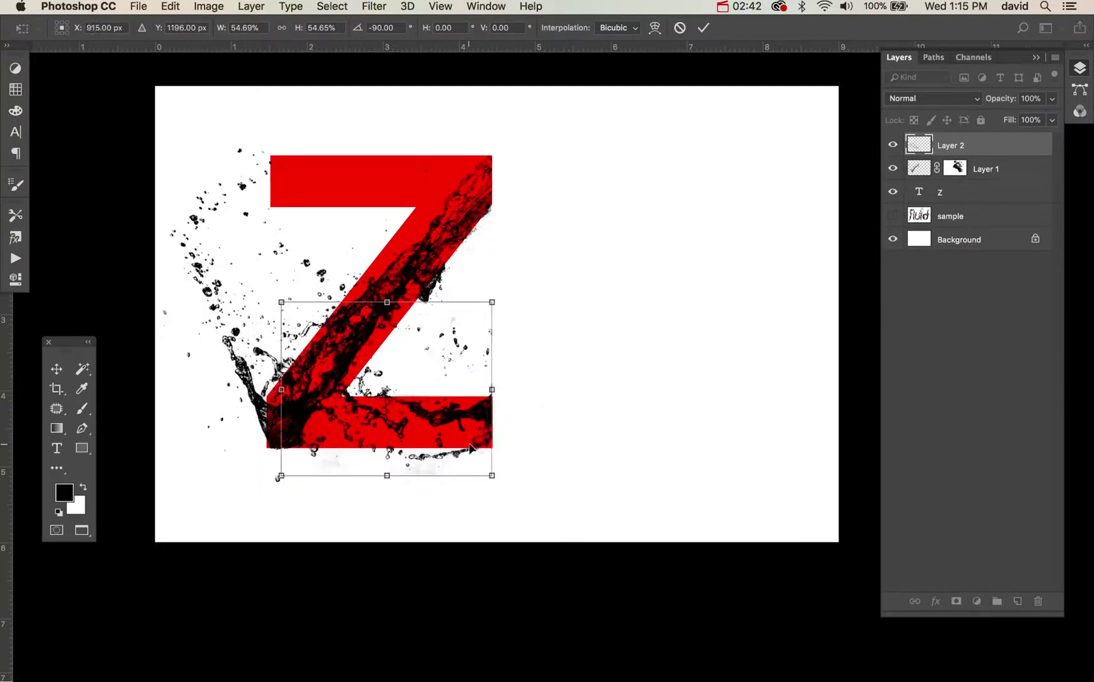
pyautogui.press('Return')
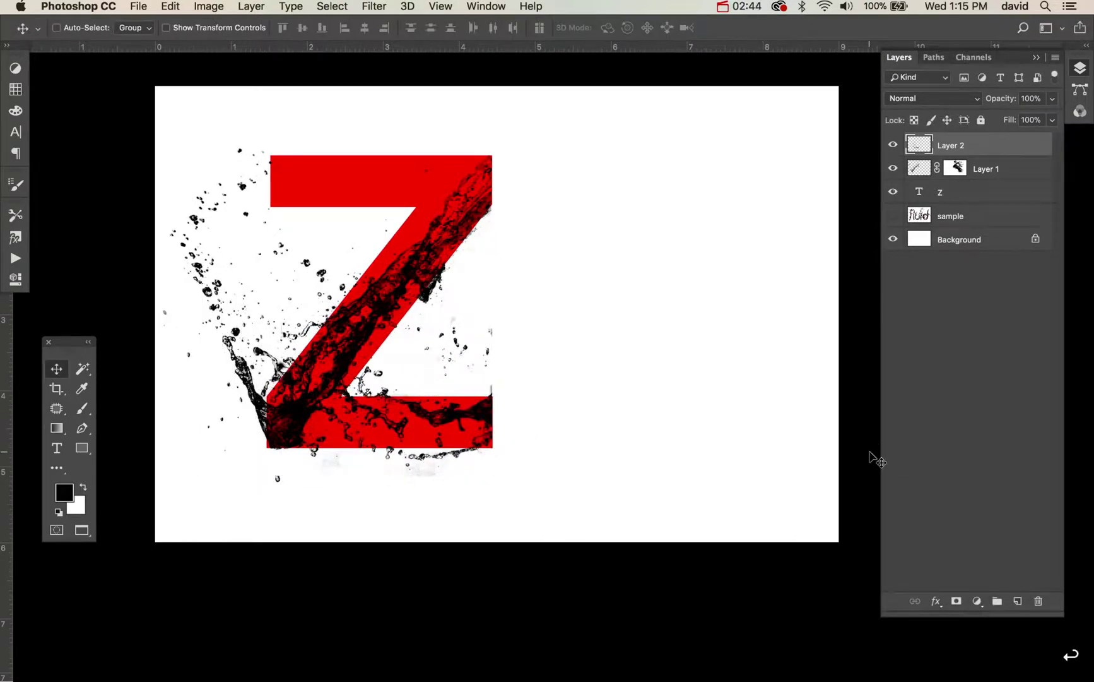
# Step: Add a mask to Layer 2 and stamp it with the black splash brush to hide stray marks above the bottom stroke
pyautogui.click(956, 599)
pyautogui.press('b')
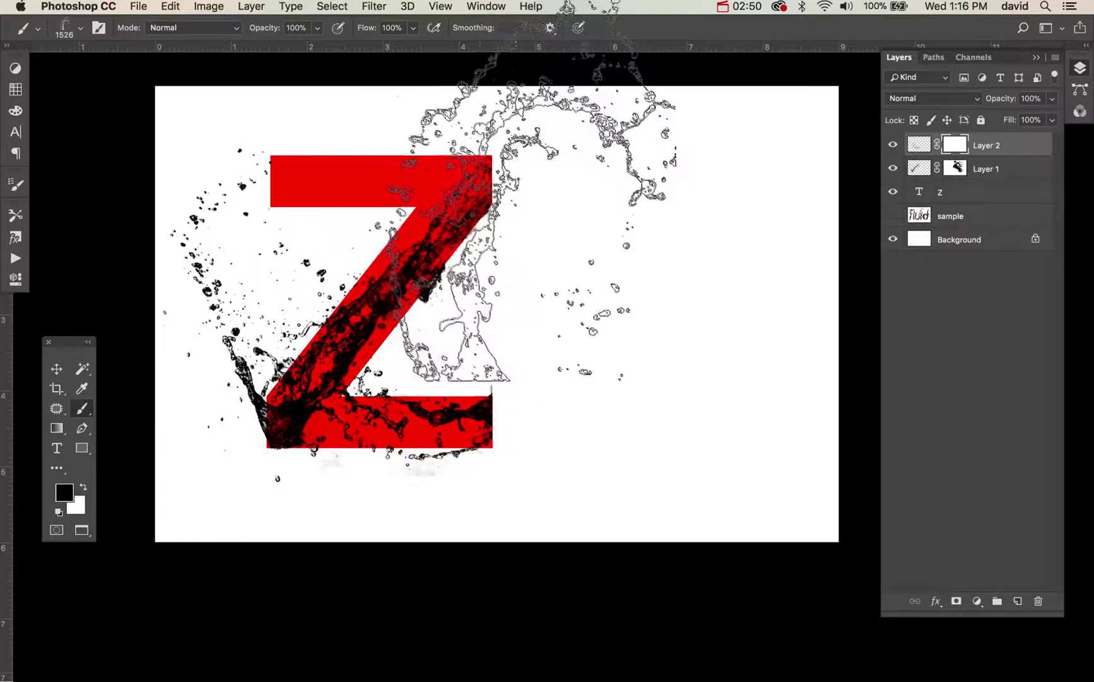
pyautogui.click(546, 208)
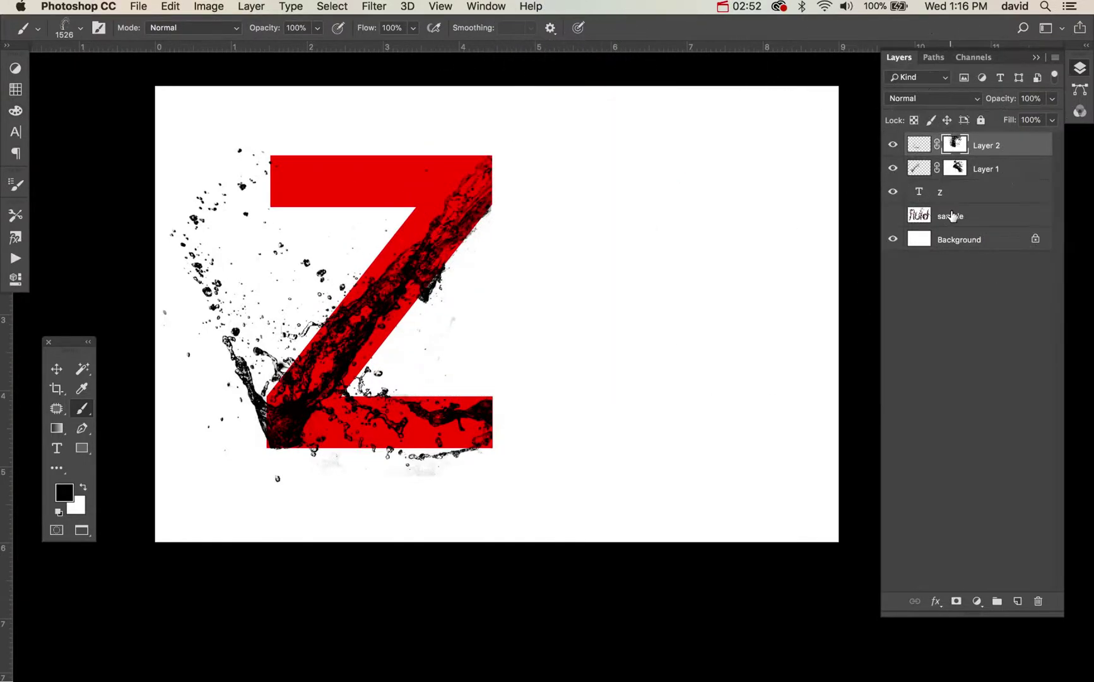
# Step: On a new layer, stamp the 1612 px tall column splash brush once in black beside the Z
pyautogui.press('super+shift+alt+n')
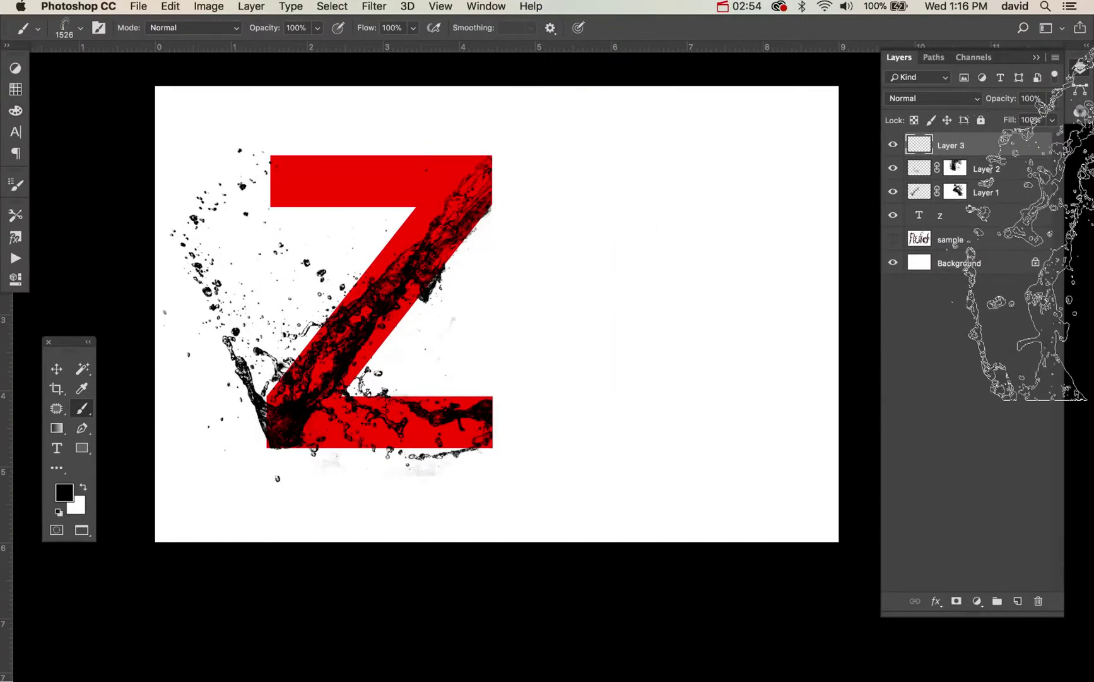
pyautogui.press('b')
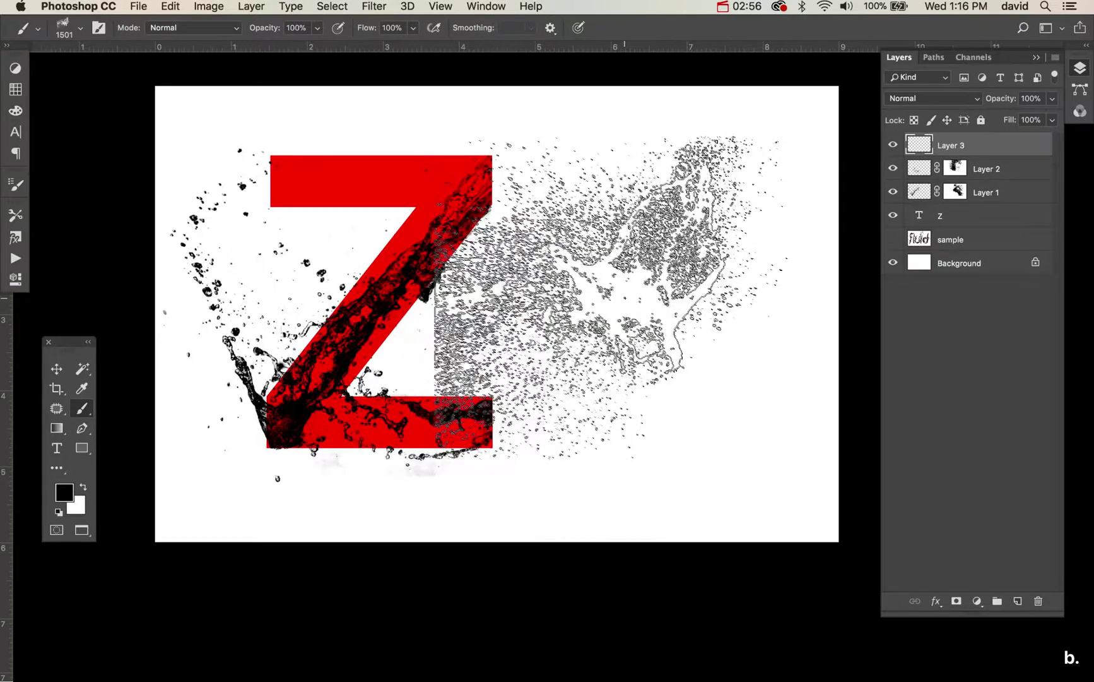
pyautogui.press('.')
pyautogui.press('.')
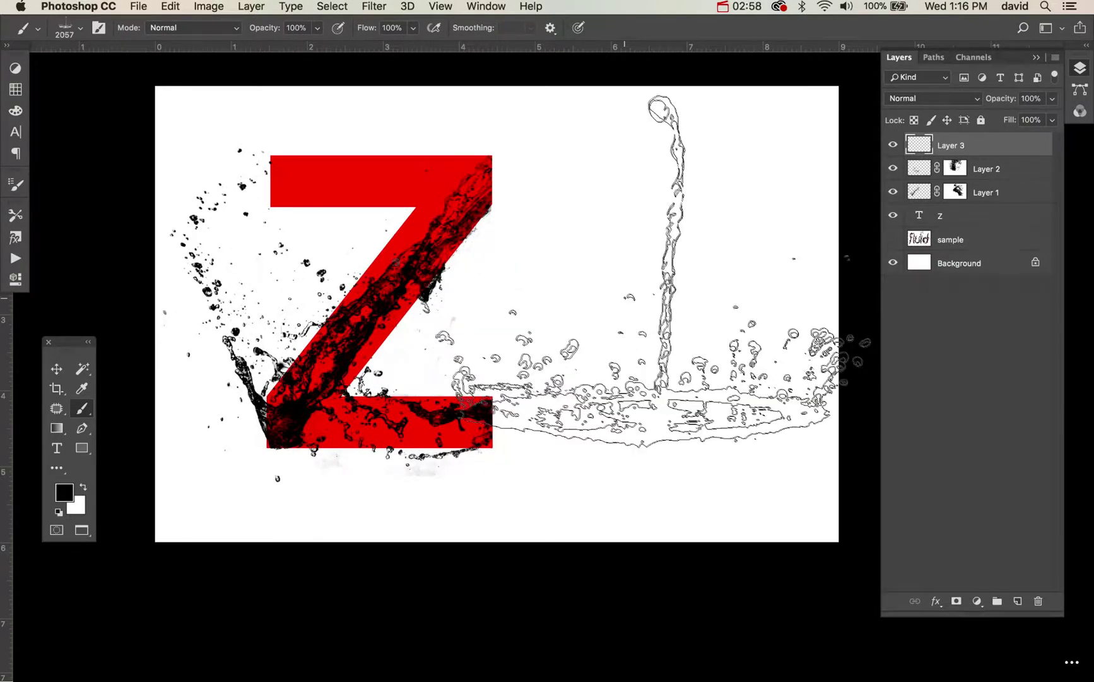
pyautogui.press('.')
pyautogui.press('.')
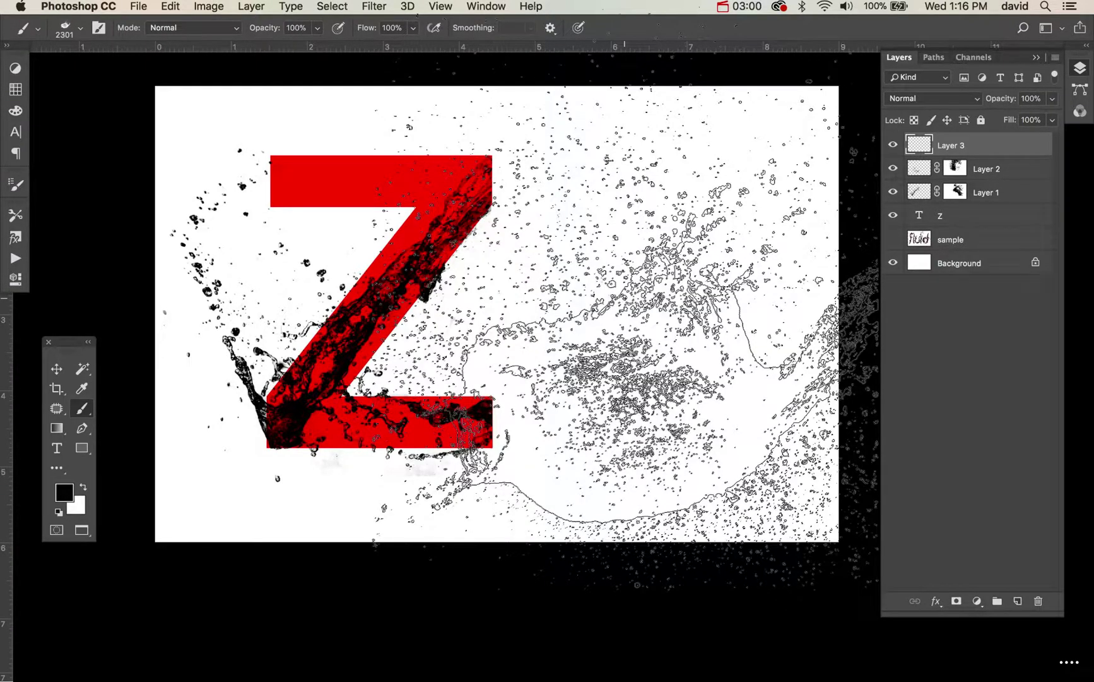
pyautogui.press('.')
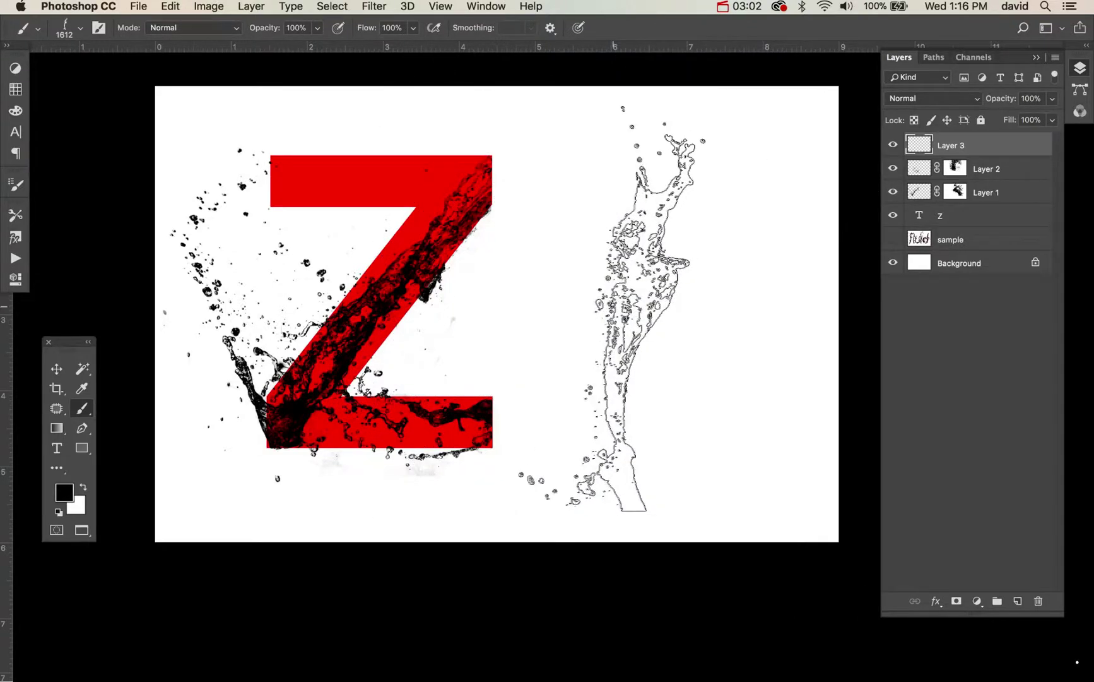
pyautogui.click(615, 308)
# Step: Rotate the column splash to about 26.65° and place it over the Z's diagonal stroke
pyautogui.press('v')
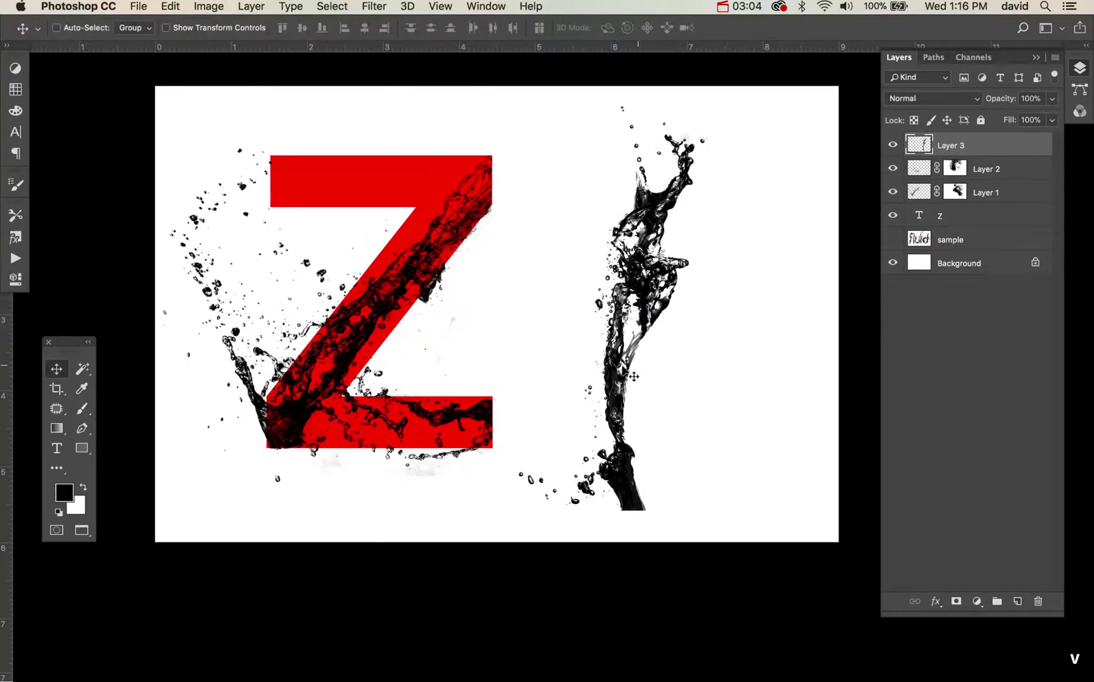
pyautogui.press('super+t')
pyautogui.moveTo(726, 440); pyautogui.dragTo(644, 465)
pyautogui.moveTo(587, 396); pyautogui.dragTo(347, 331)
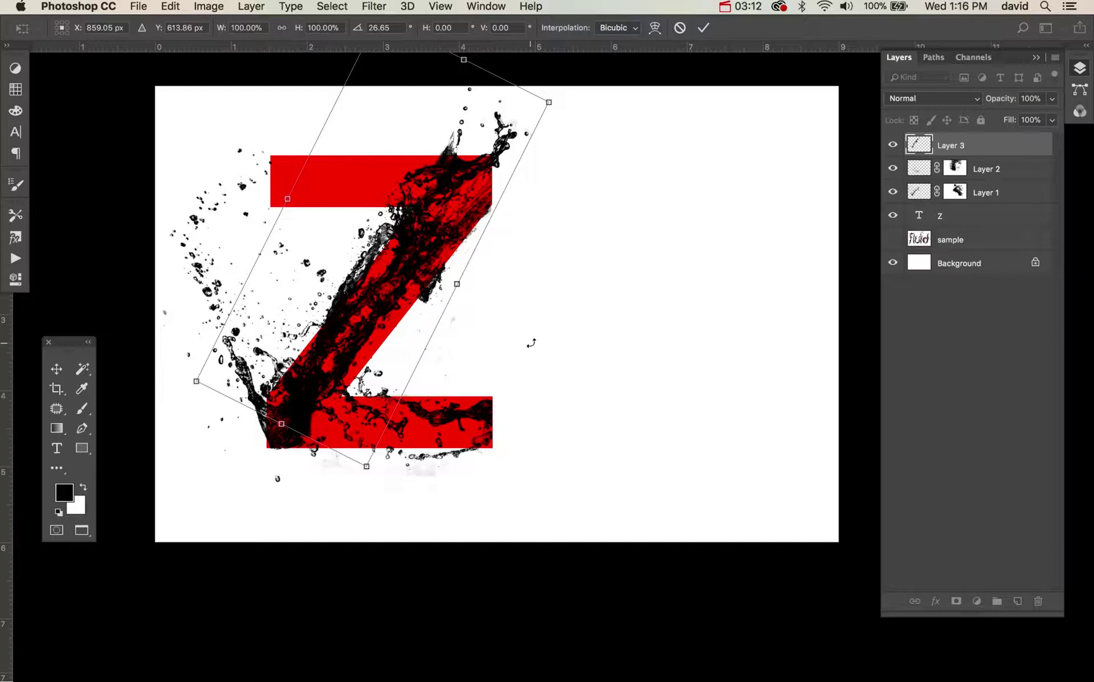
pyautogui.press('Return')
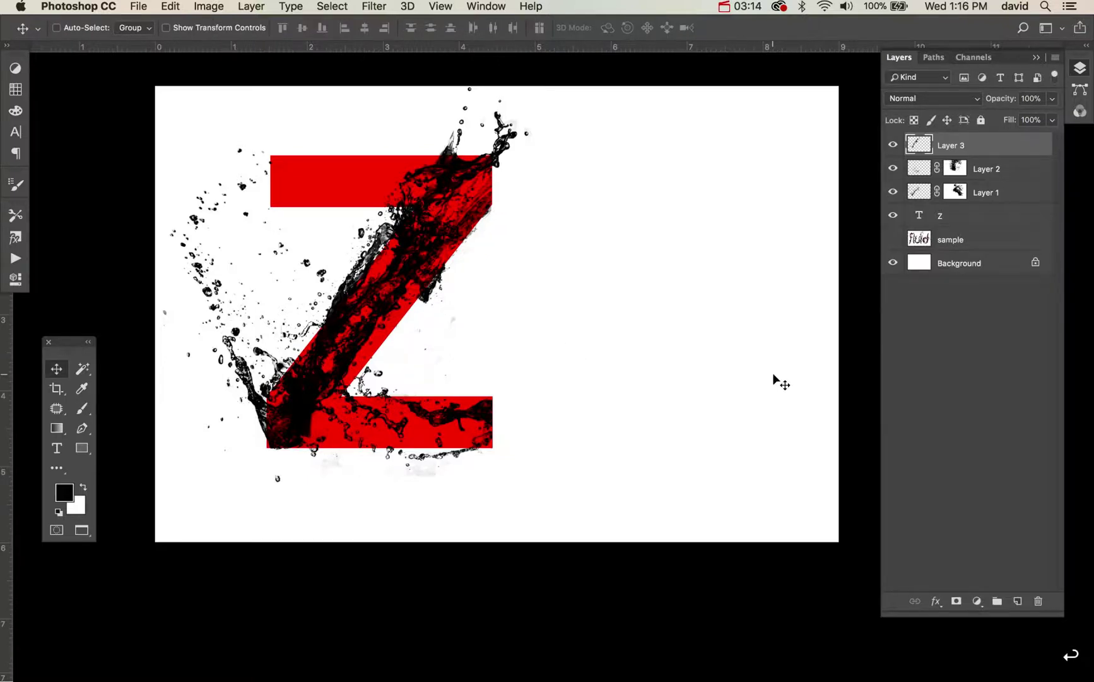
# Step: On another new layer, stamp the same 1612 px column splash once more in black beside the Z
pyautogui.press('super+alt+shift+n')
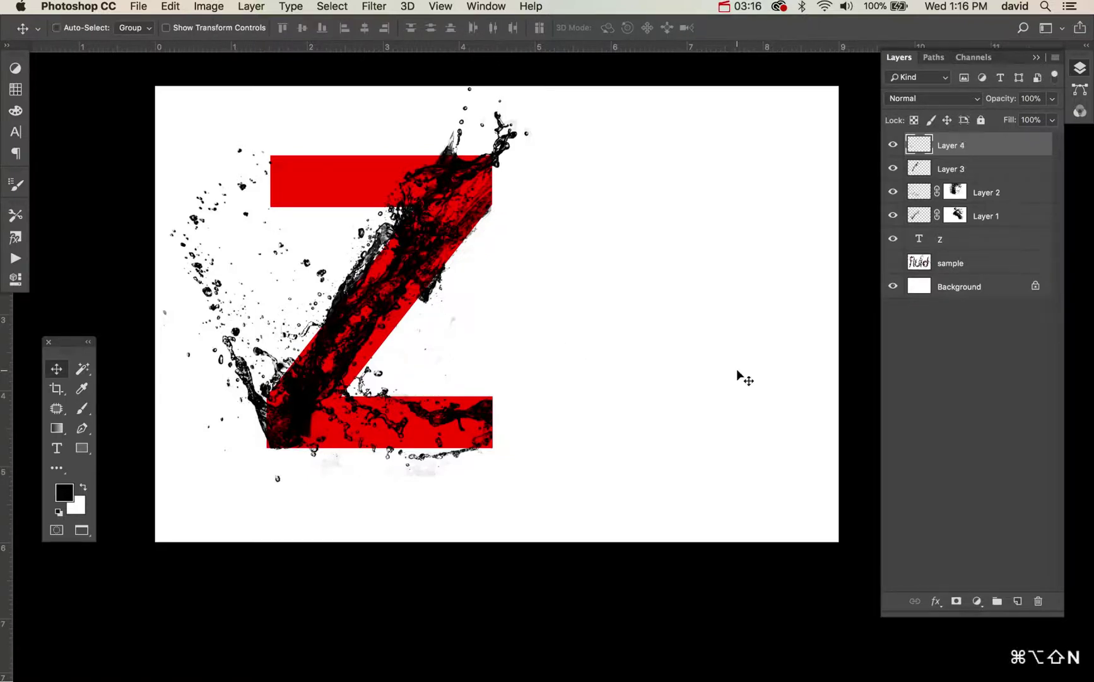
pyautogui.press('b')
pyautogui.click(597, 309)
# Step: Rotate the new splash by -90°, move it onto the Z's bottom stroke, and tilt its outer end slightly upward
pyautogui.press('v')
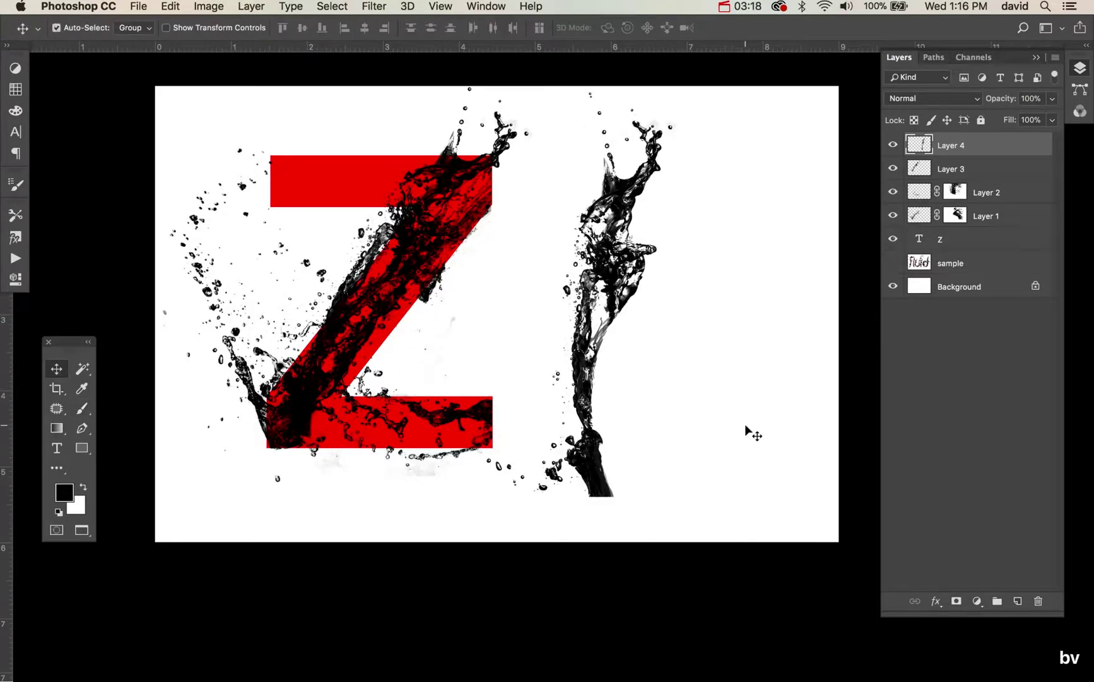
pyautogui.press('super+t')
pyautogui.moveTo(732, 520); pyautogui.dragTo(720, 188)
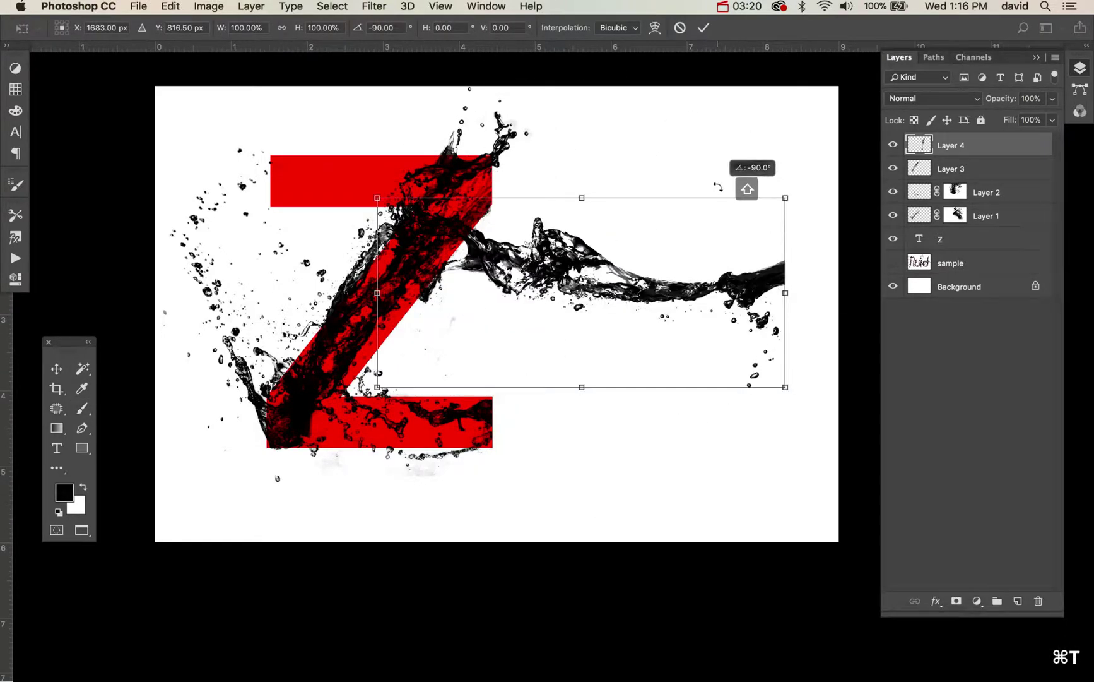
pyautogui.moveTo(658, 281); pyautogui.dragTo(508, 437)
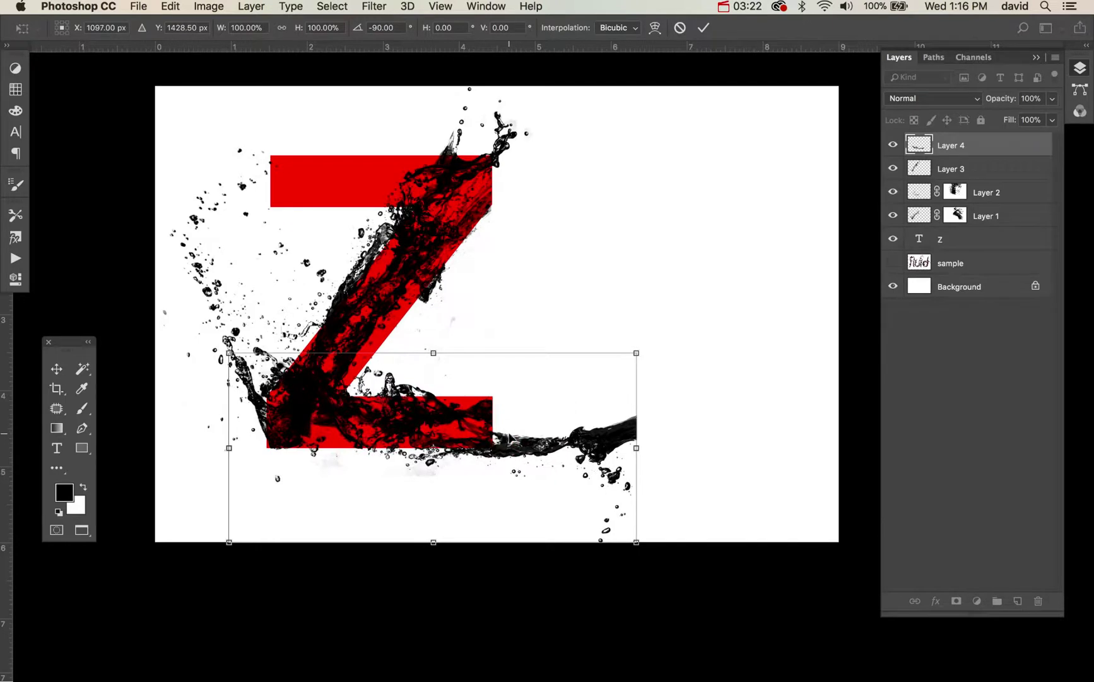
pyautogui.moveTo(696, 467); pyautogui.dragTo(677, 397)
pyautogui.press('Return')
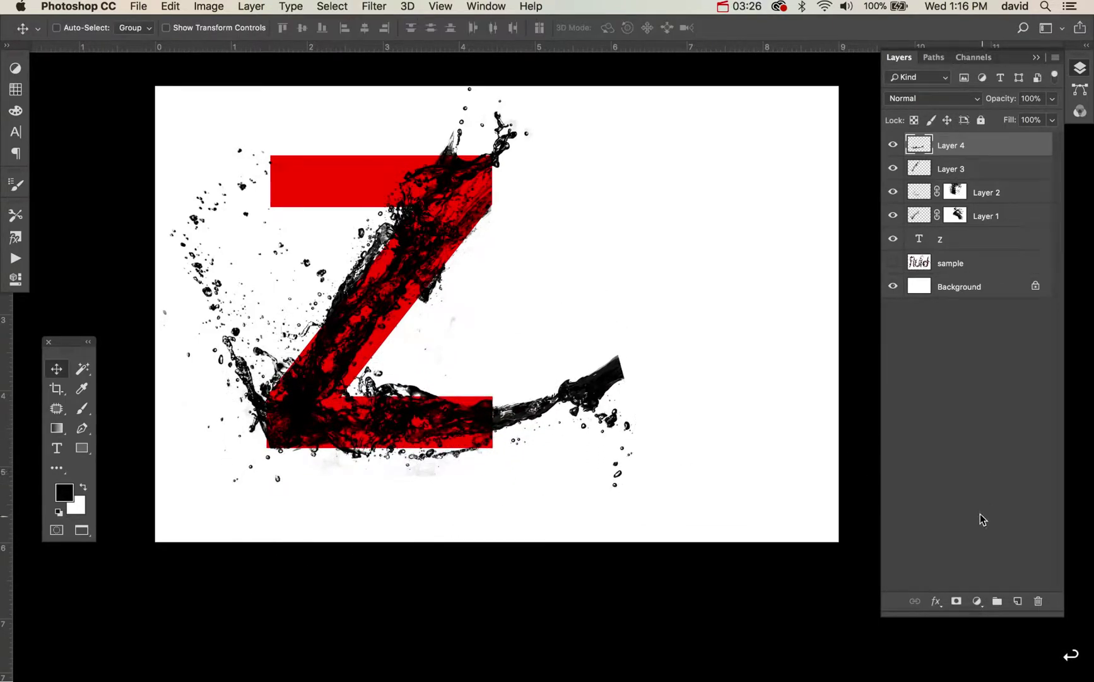
# Step: Add a mask to Layer 4 and paint it with the black splash brush to hide the splash extending past the bottom stroke
pyautogui.click(964, 603)
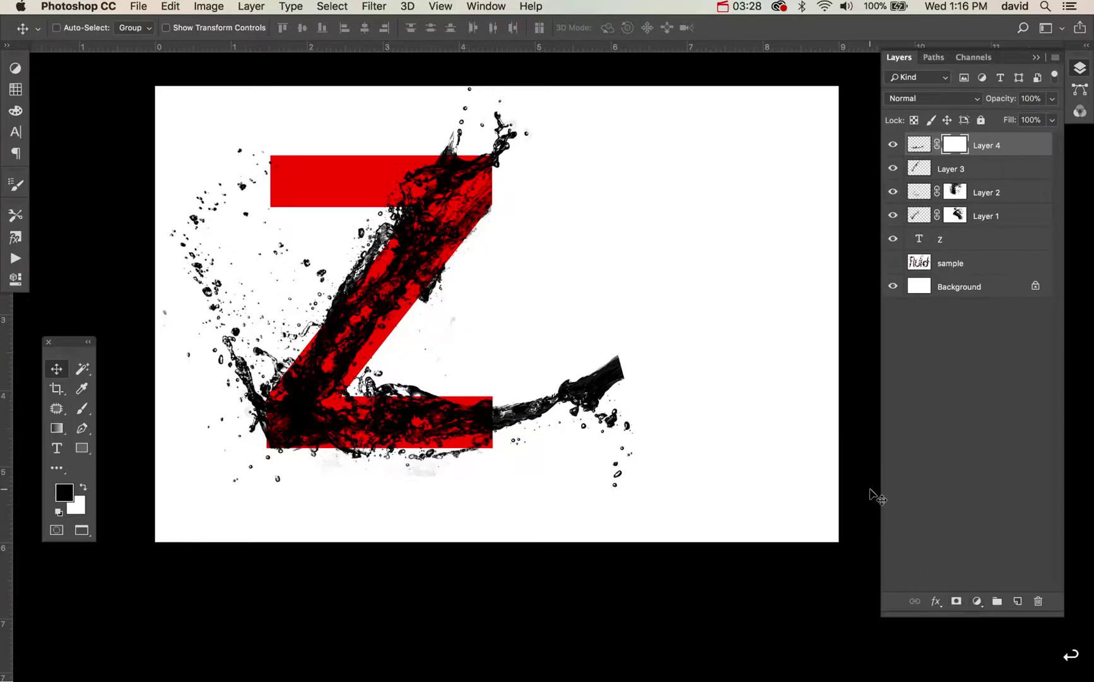
pyautogui.press('b')
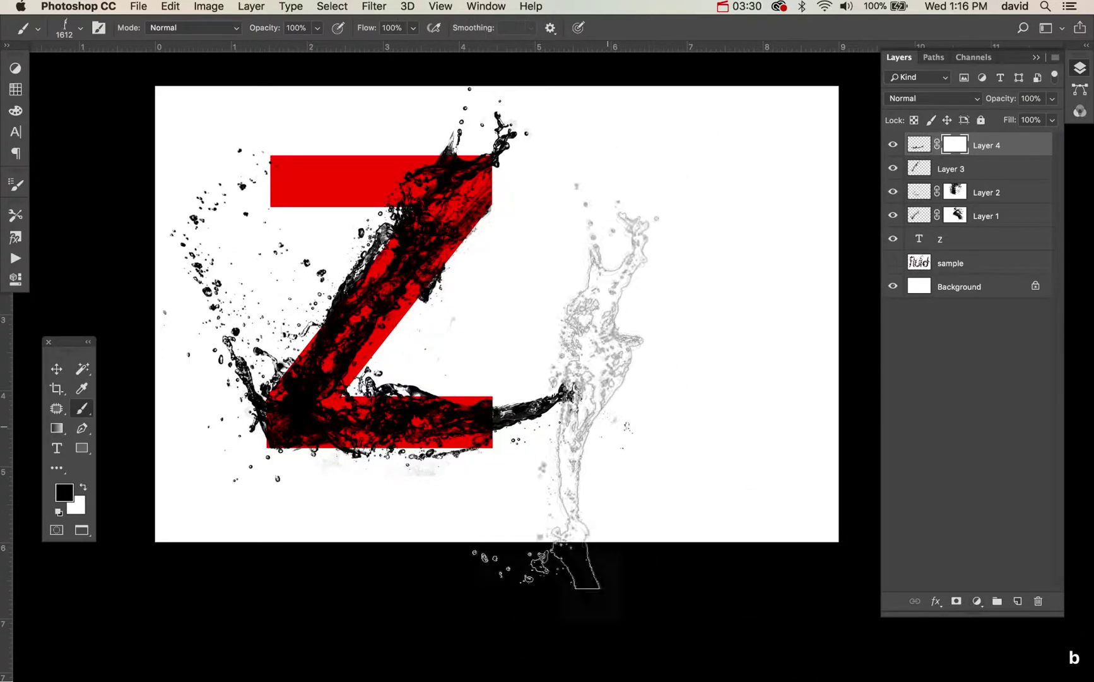
pyautogui.click(499, 417)
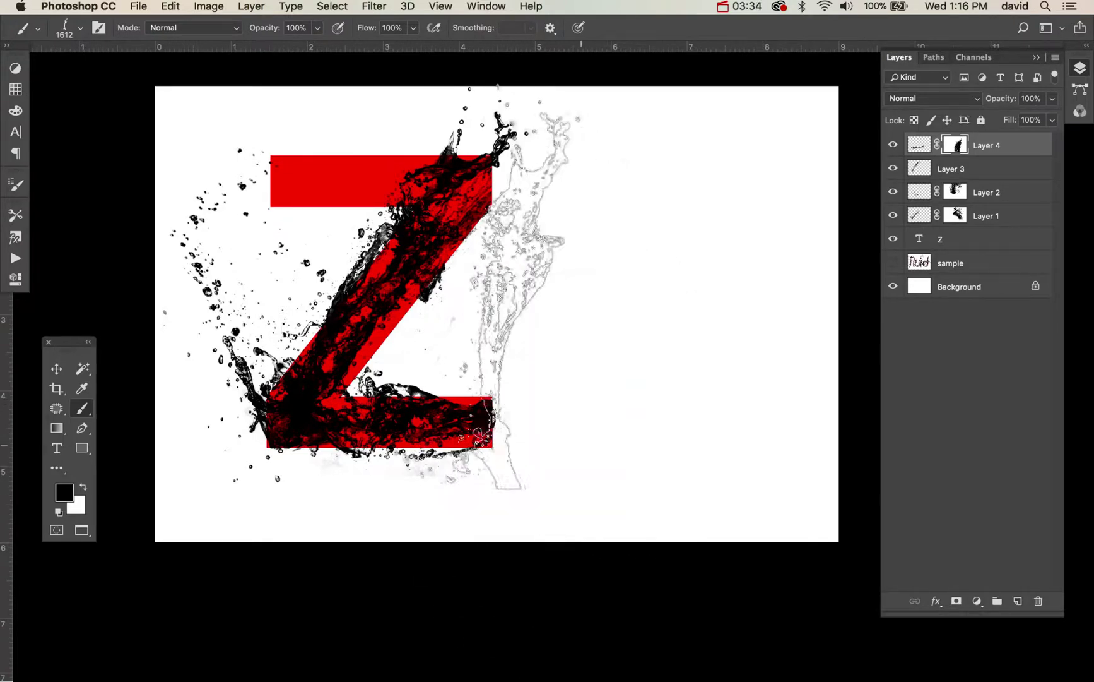
# Step: Finish masking the bottom stroke's end on Layer 4, and stamp a 1461 px black wave splash on a new layer
pyautogui.click(650, 322)
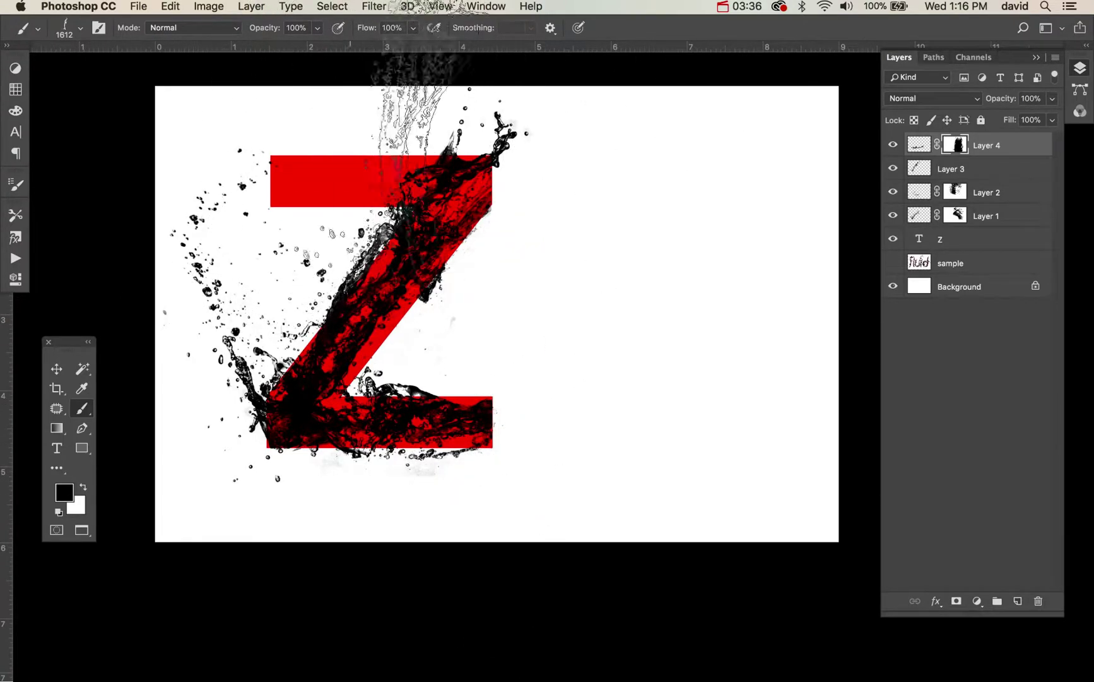
pyautogui.press('super+alt+shift+n')
pyautogui.press('b')
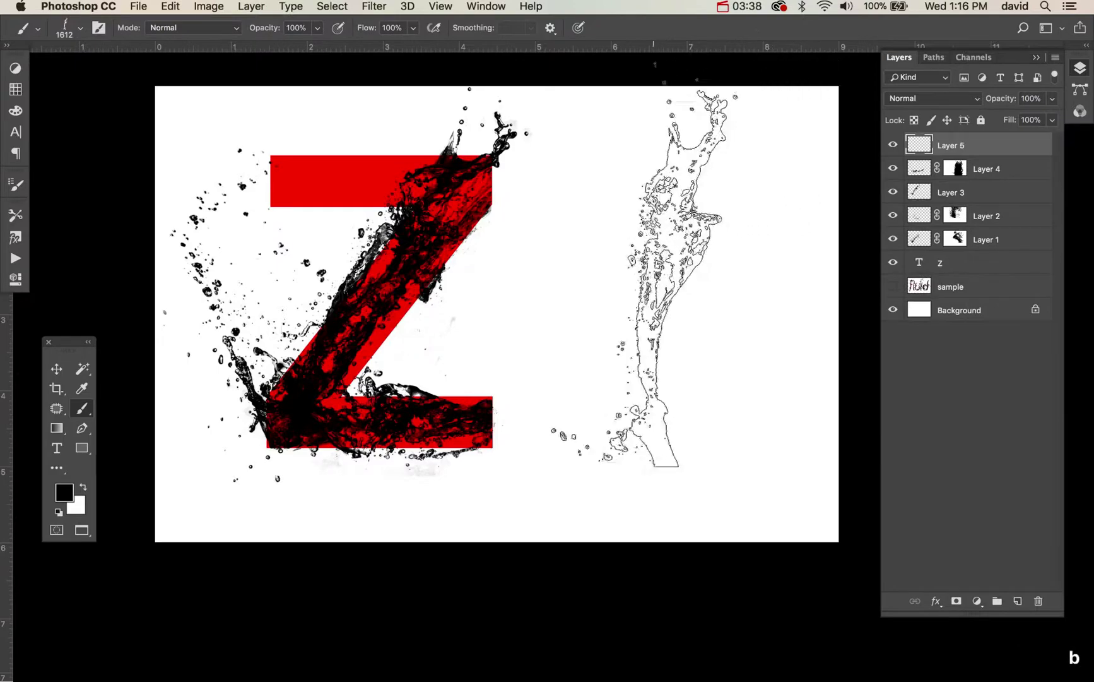
pyautogui.press('.')
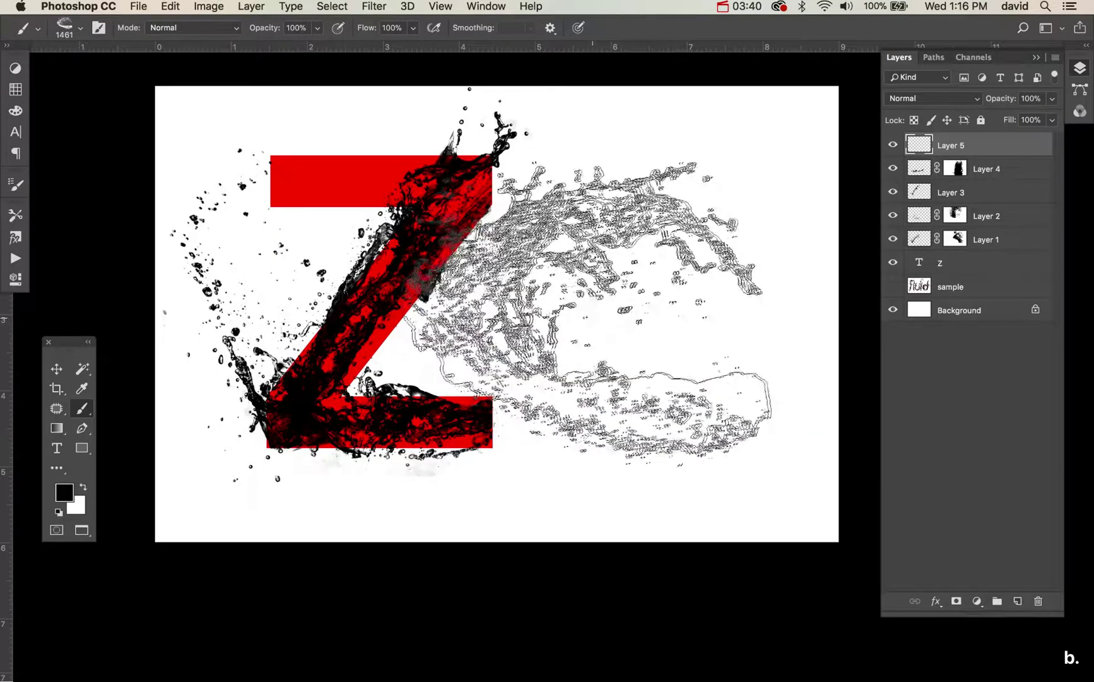
pyautogui.click(586, 309)
# Step: Move the wave splash onto the Z's top stroke, rotate it to about -178.4°, and scale it to about 63%
pyautogui.press('v')
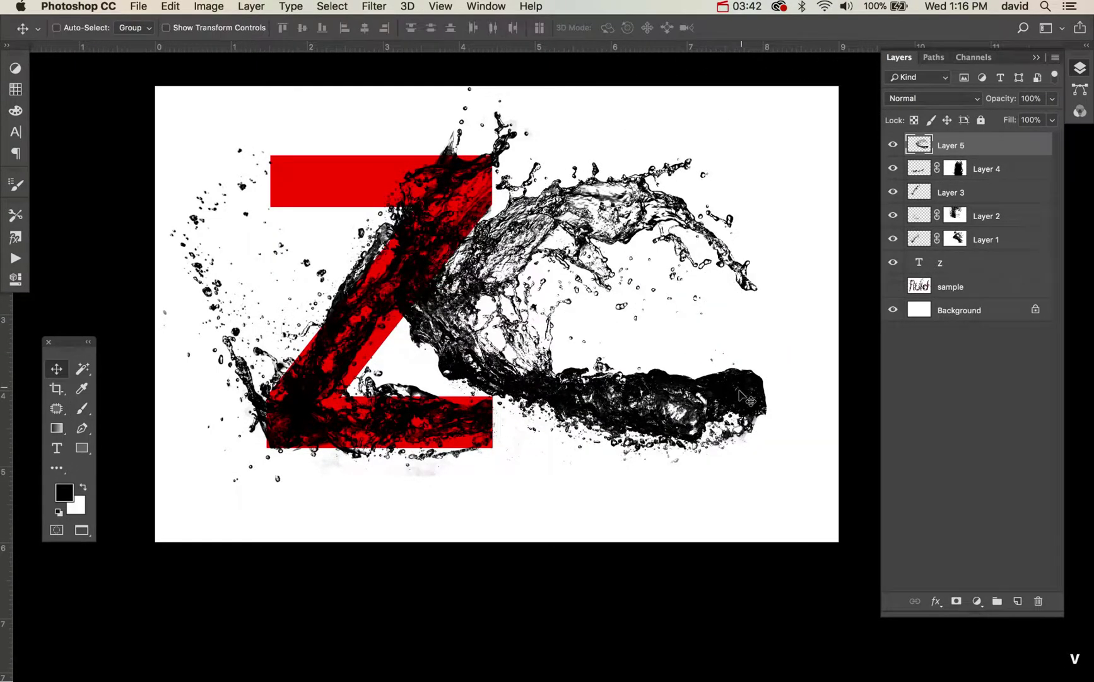
pyautogui.moveTo(726, 434); pyautogui.dragTo(526, 383)
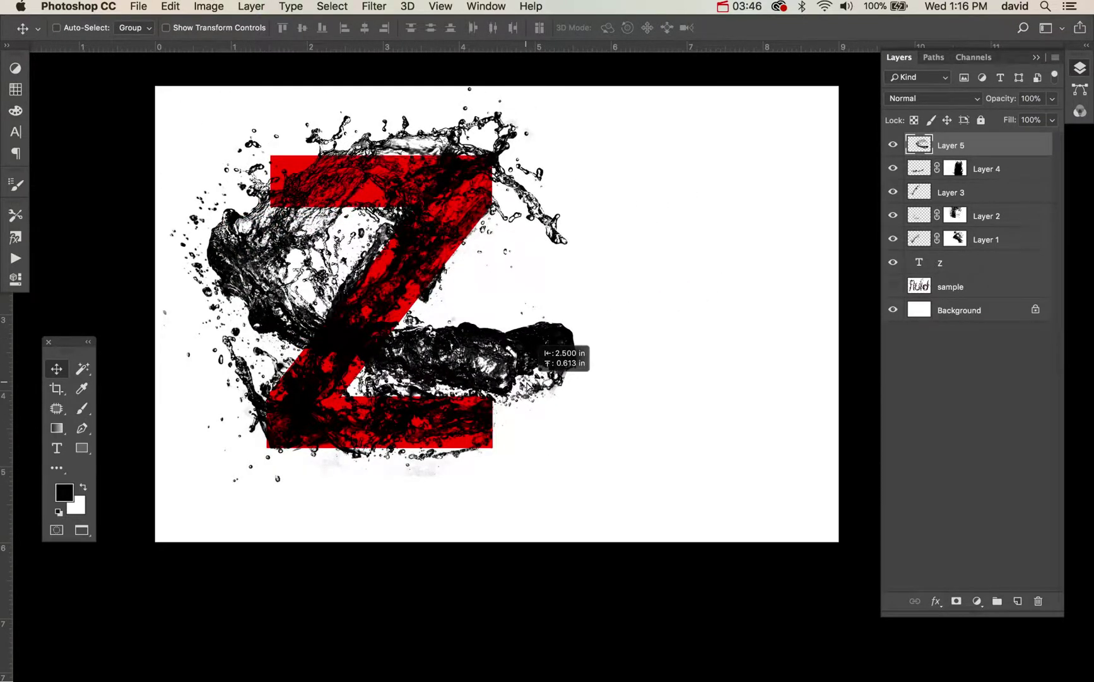
pyautogui.press('super+t')
pyautogui.moveTo(657, 436); pyautogui.dragTo(265, 217)
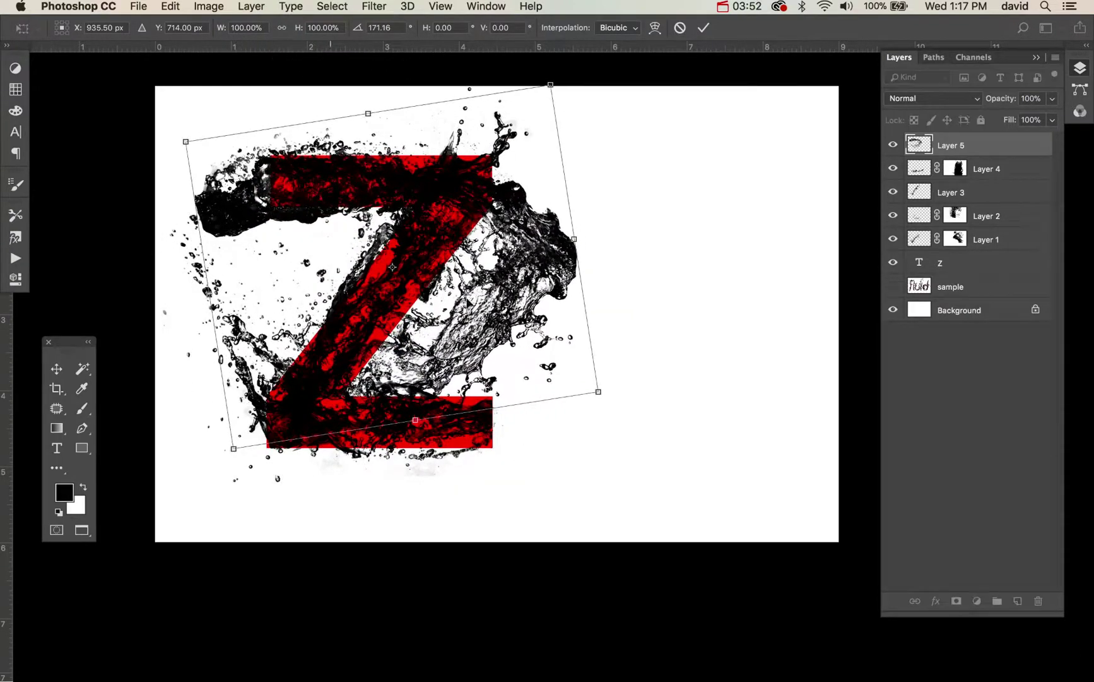
pyautogui.moveTo(581, 392); pyautogui.dragTo(565, 378)
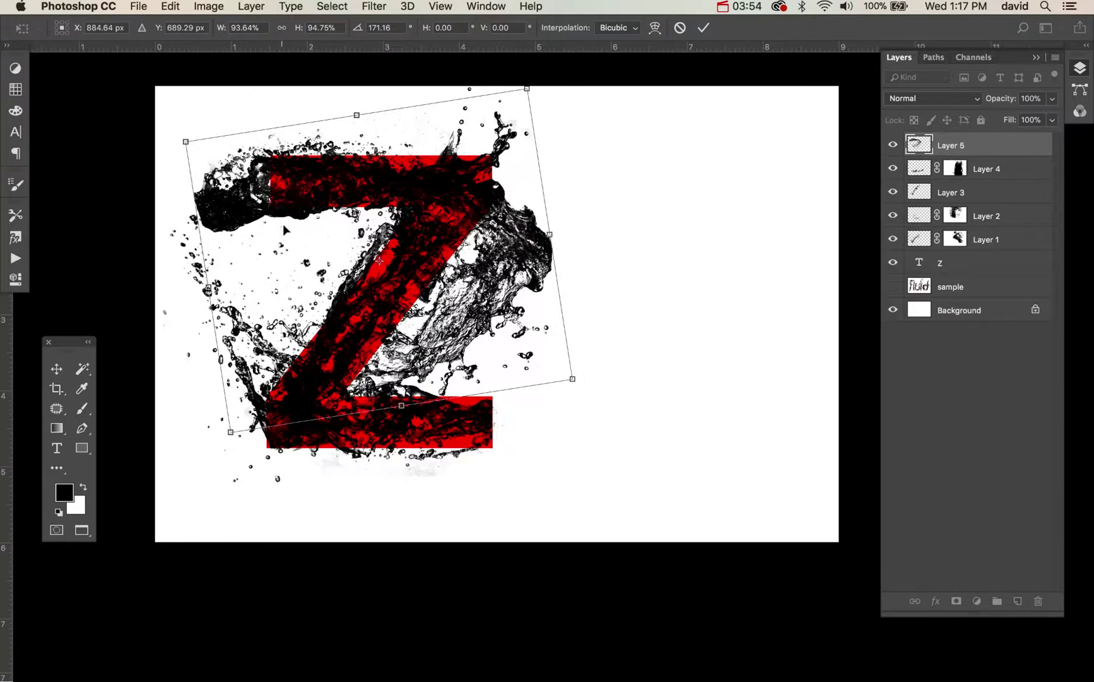
pyautogui.moveTo(280, 240); pyautogui.dragTo(350, 216)
pyautogui.moveTo(635, 365); pyautogui.dragTo(517, 277)
pyautogui.press('super+z')
pyautogui.moveTo(363, 178); pyautogui.dragTo(365, 204)
pyautogui.moveTo(558, 339); pyautogui.dragTo(541, 360)
pyautogui.moveTo(418, 197); pyautogui.dragTo(412, 203)
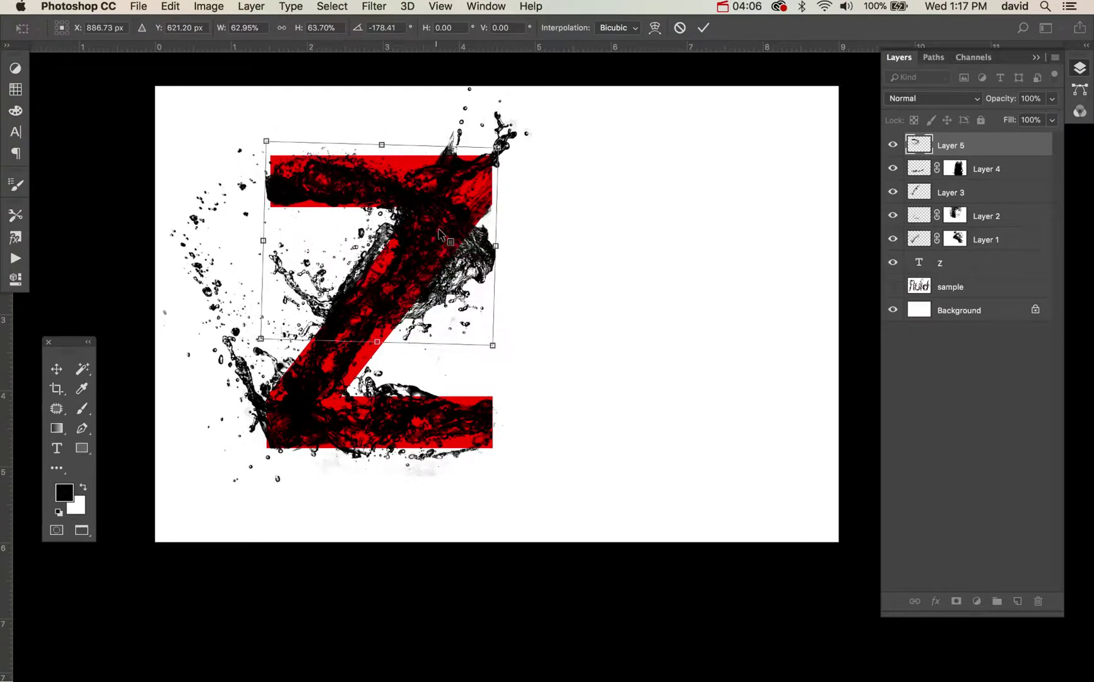
# Step: Warp the wave splash so its curved part follows the Z's top stroke and upper diagonal
pyautogui.rightClick(421, 262)
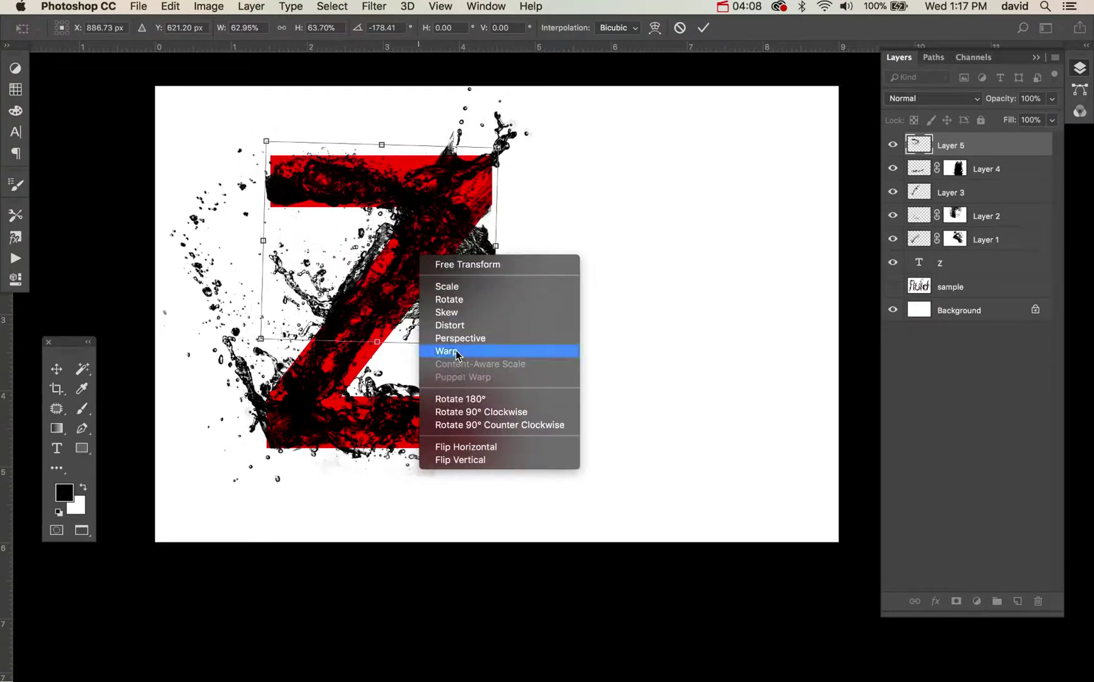
pyautogui.click(435, 253)
pyautogui.moveTo(427, 221); pyautogui.dragTo(434, 212)
pyautogui.moveTo(454, 313); pyautogui.dragTo(372, 327)
pyautogui.moveTo(447, 221); pyautogui.dragTo(474, 211)
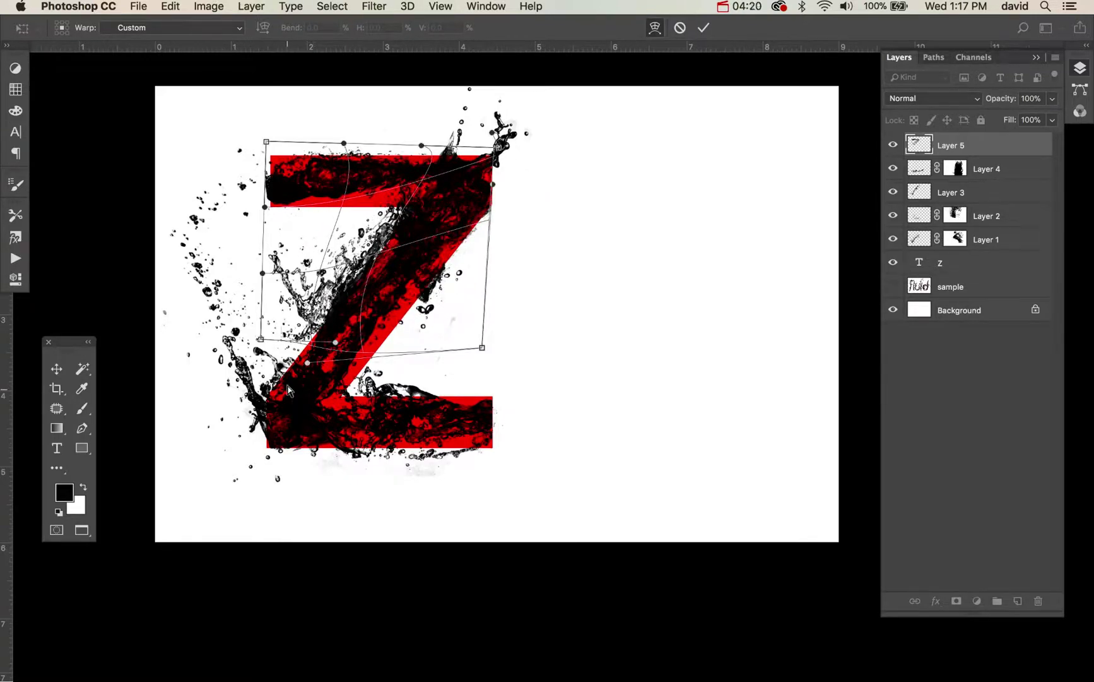
pyautogui.moveTo(305, 365); pyautogui.dragTo(310, 382)
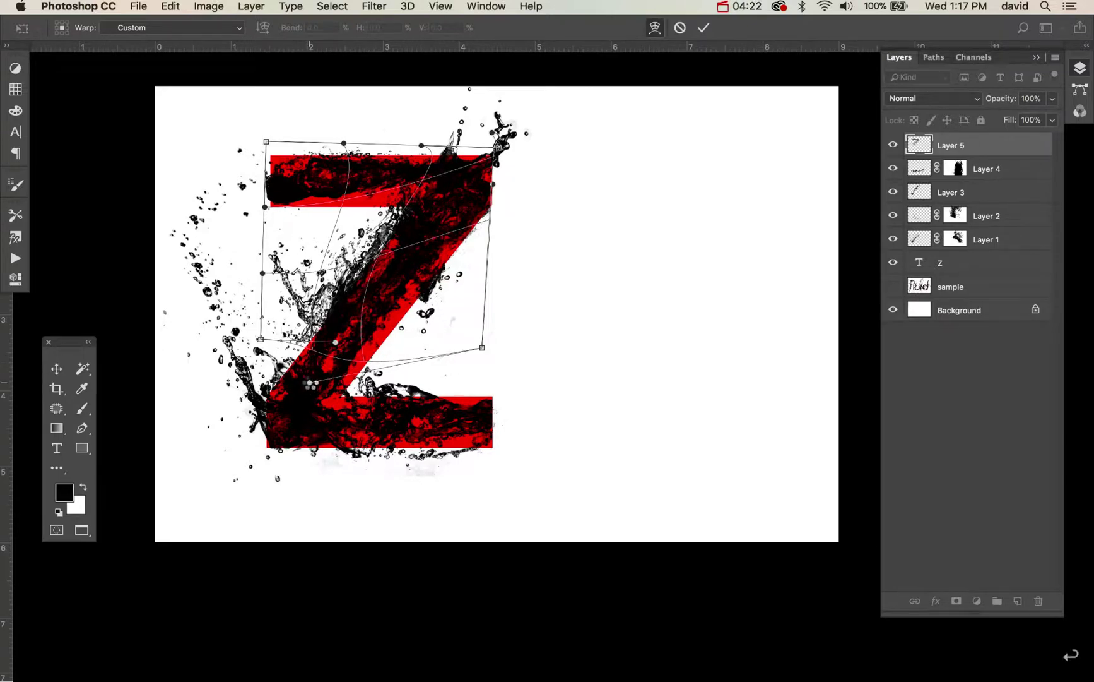
pyautogui.press('Return')
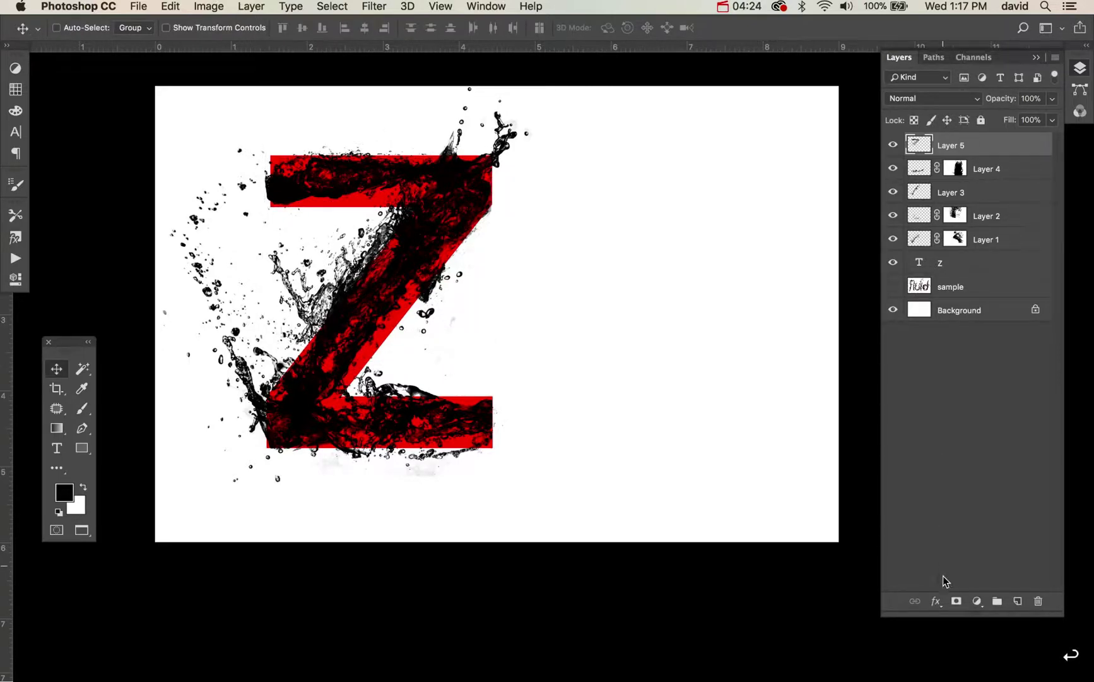
# Step: Add a mask to Layer 5 and paint it with the black splash brush to break up the top stroke's outer end
pyautogui.click(954, 604)
pyautogui.press('b')
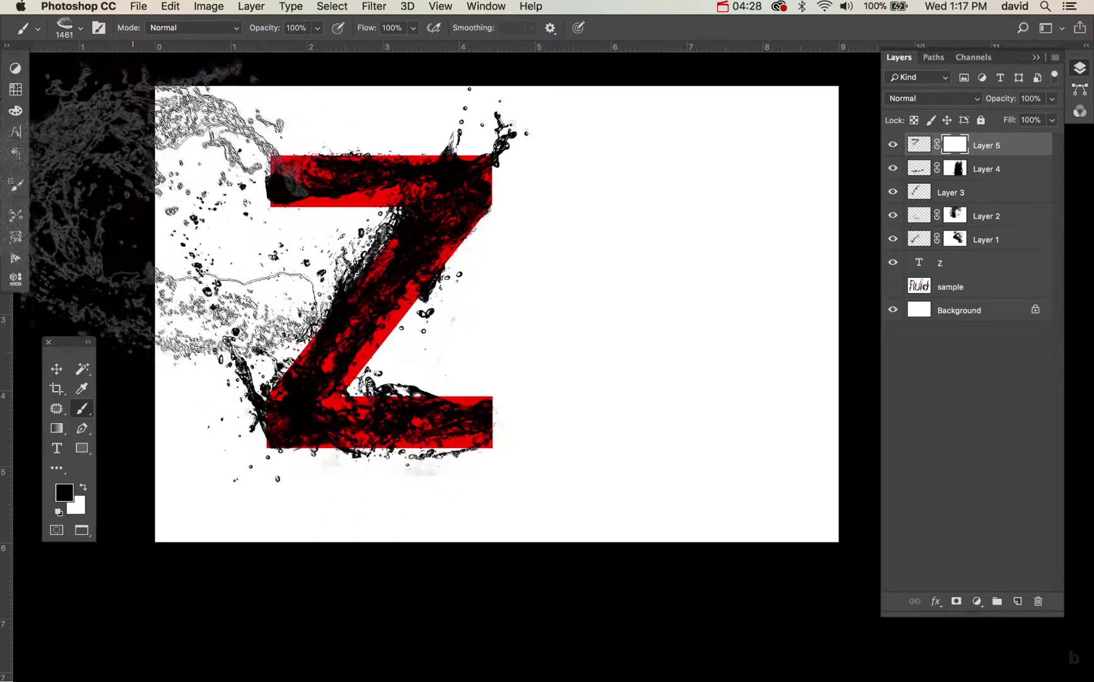
pyautogui.moveTo(172, 213)
pyautogui.mouseDown()
pyautogui.moveTo(161, 221)
pyautogui.moveTo(171, 178)
pyautogui.moveTo(183, 190)
pyautogui.mouseUp()
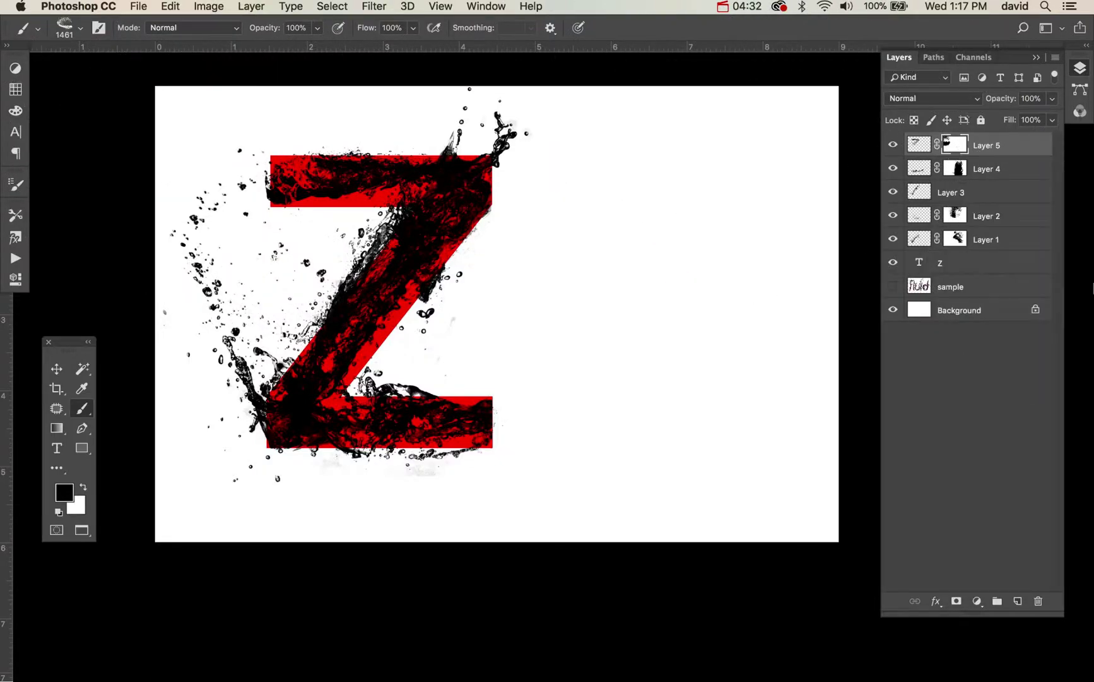
# Step: On a new layer, stamp the 1603 px flowing ribbon splash in black beside the Z
pyautogui.click(1017, 600)
pyautogui.press(']')
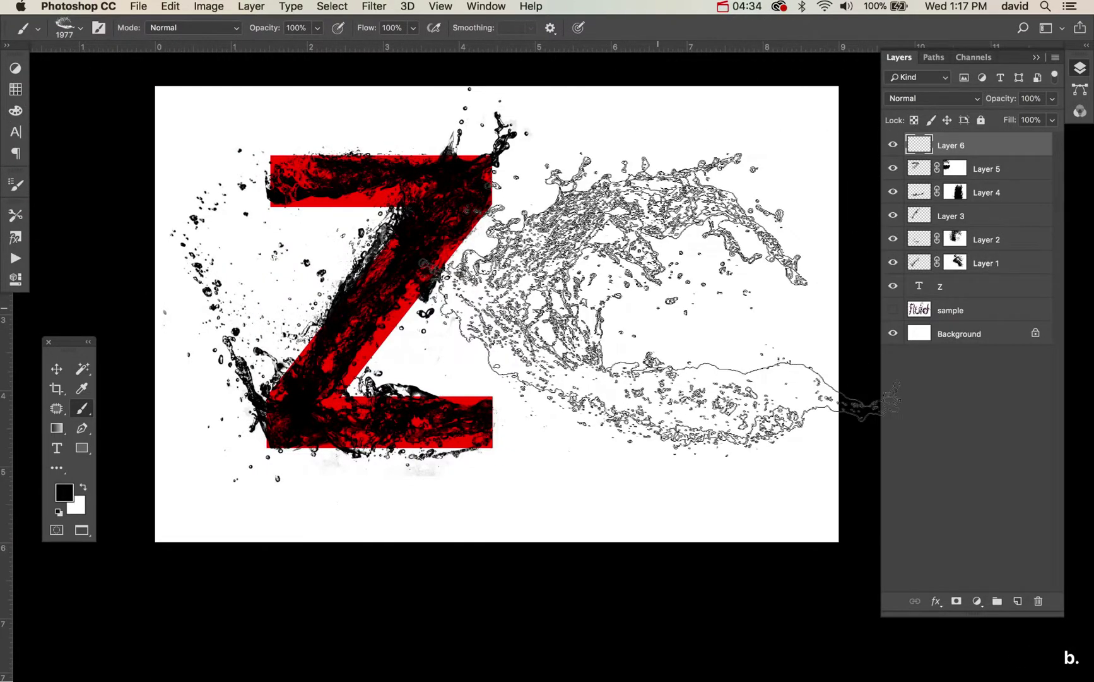
pyautogui.press('.')
pyautogui.press('.')
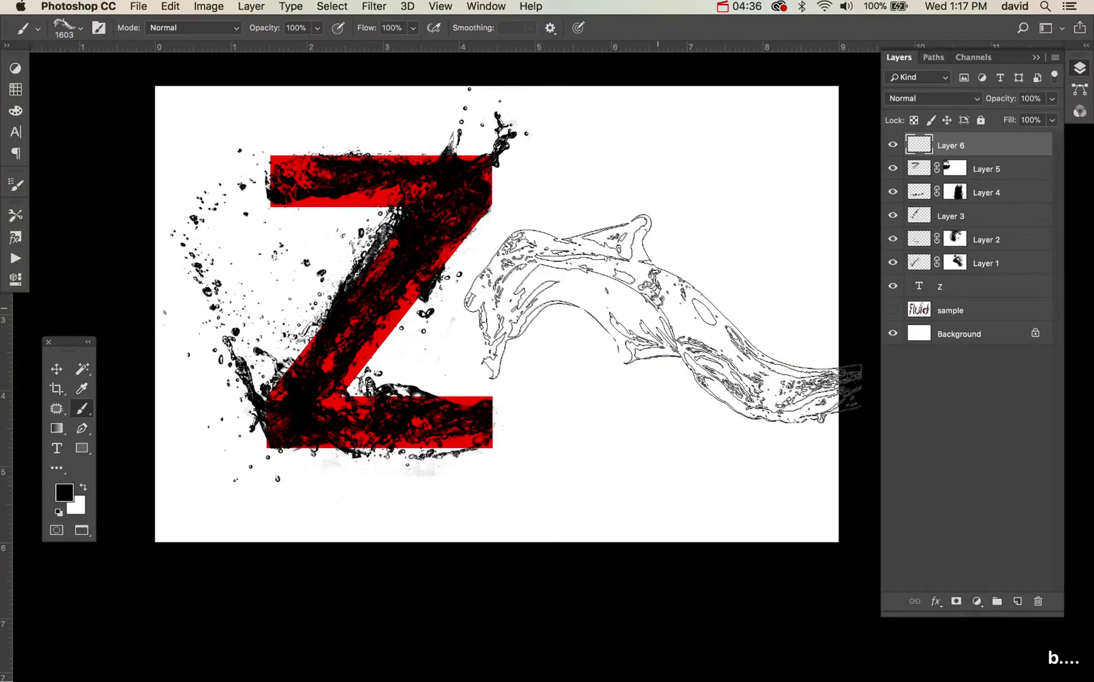
pyautogui.click(578, 339)
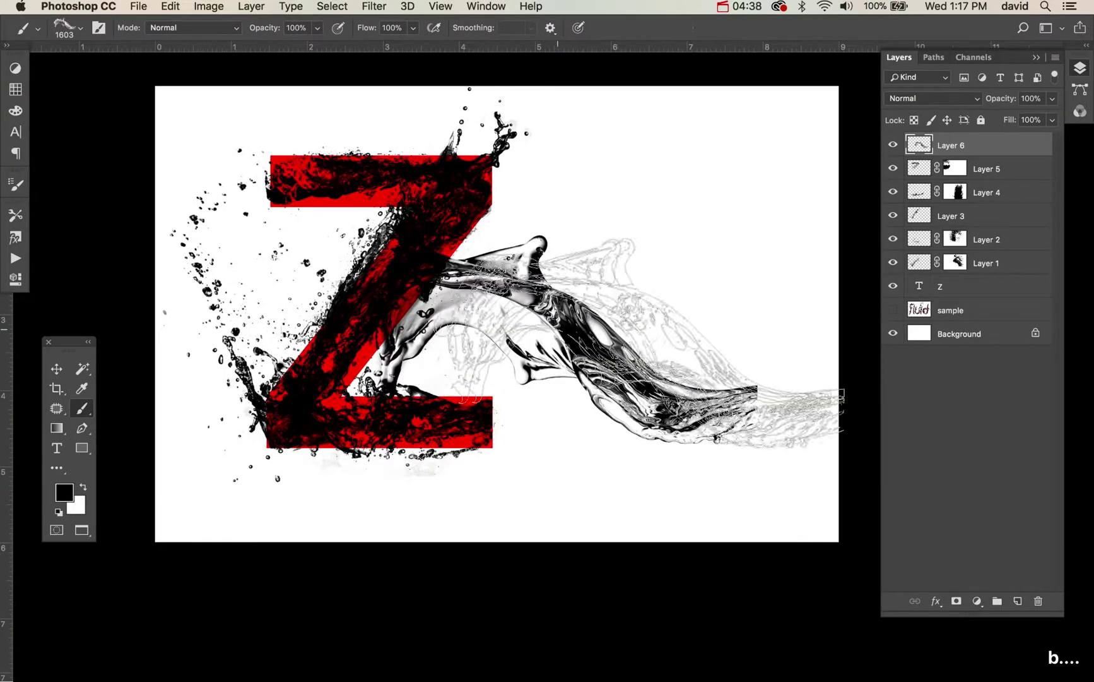
# Step: Scale the ribbon splash to about 66.7%, rotate it to 165°, and place it over the Z's top stroke
pyautogui.press('v')
pyautogui.moveTo(640, 357); pyautogui.dragTo(546, 265)
pyautogui.press('super+t')
pyautogui.moveTo(661, 348); pyautogui.dragTo(527, 268)
pyautogui.moveTo(577, 303); pyautogui.dragTo(367, 315)
pyautogui.moveTo(416, 212); pyautogui.dragTo(315, 279)
pyautogui.moveTo(448, 435); pyautogui.dragTo(293, 378)
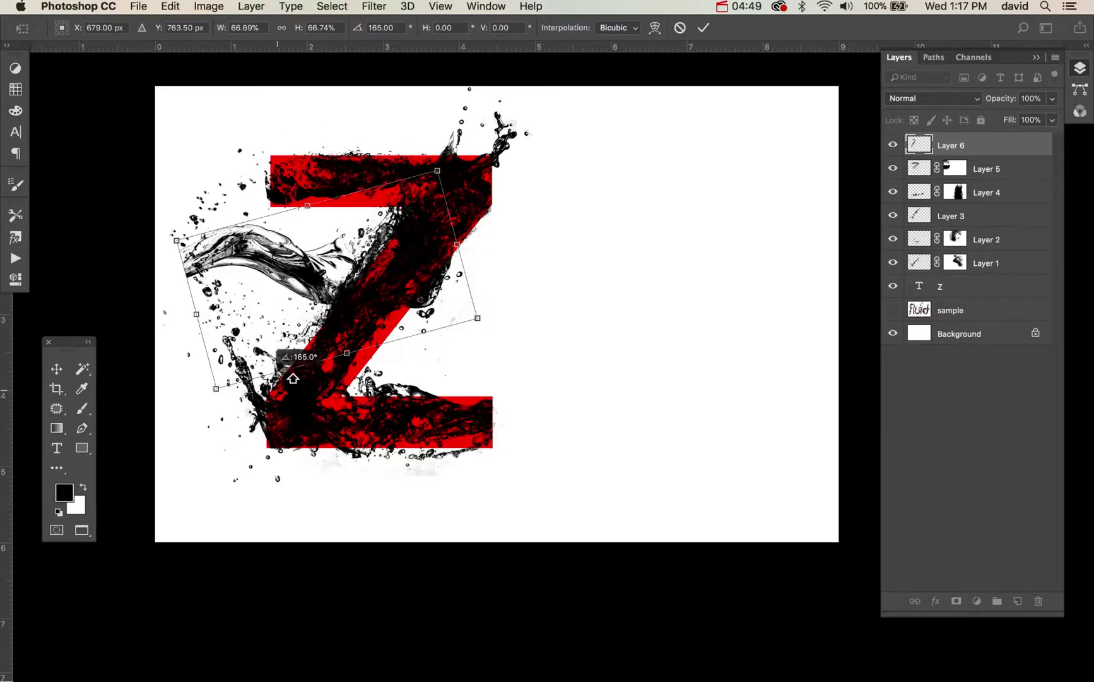
pyautogui.moveTo(273, 295); pyautogui.dragTo(338, 229)
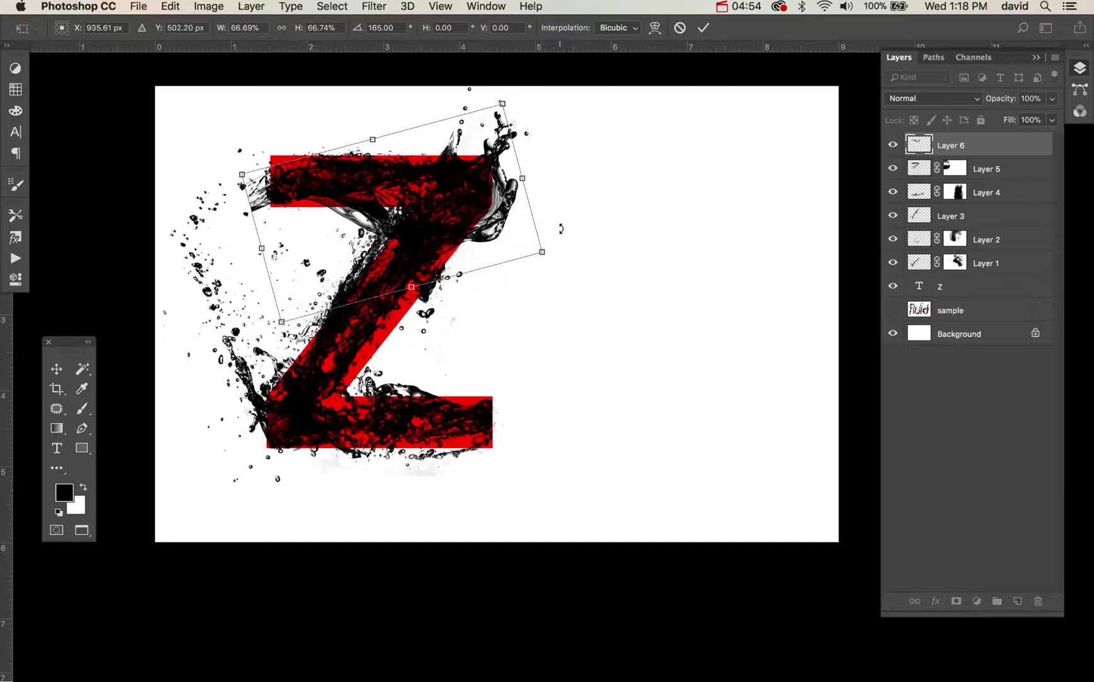
pyautogui.press('Return')
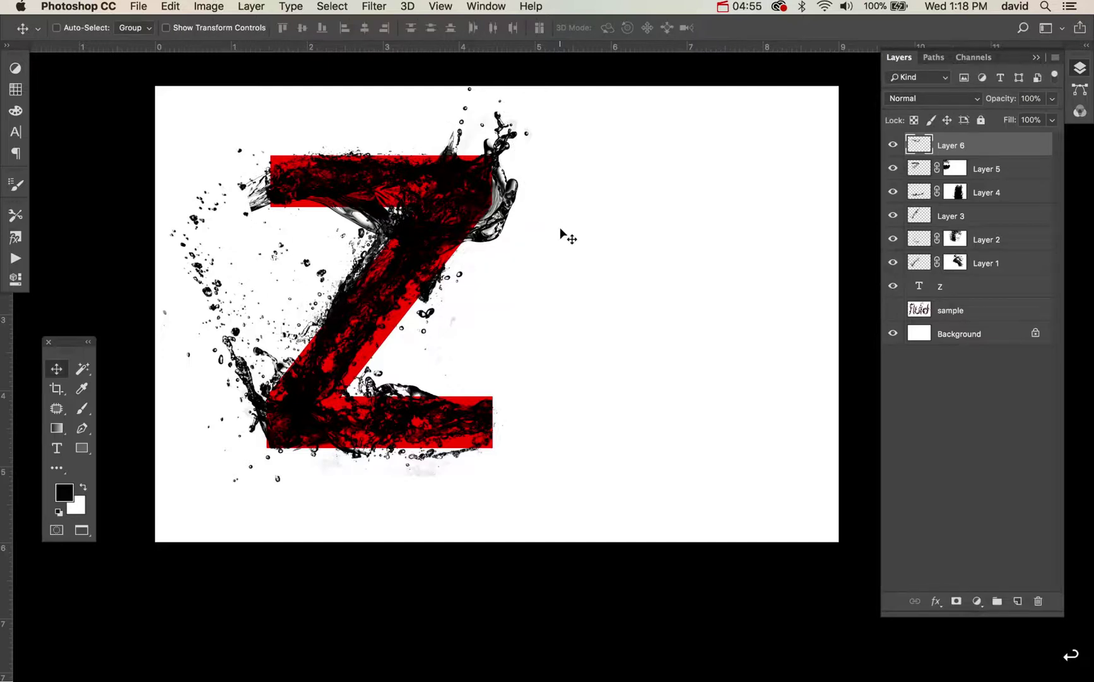
# Step: Warp the ribbon splash to pull its curled end in around the Z's upper corner and fit the top stroke
pyautogui.press('super+t')
pyautogui.rightClick(494, 219)
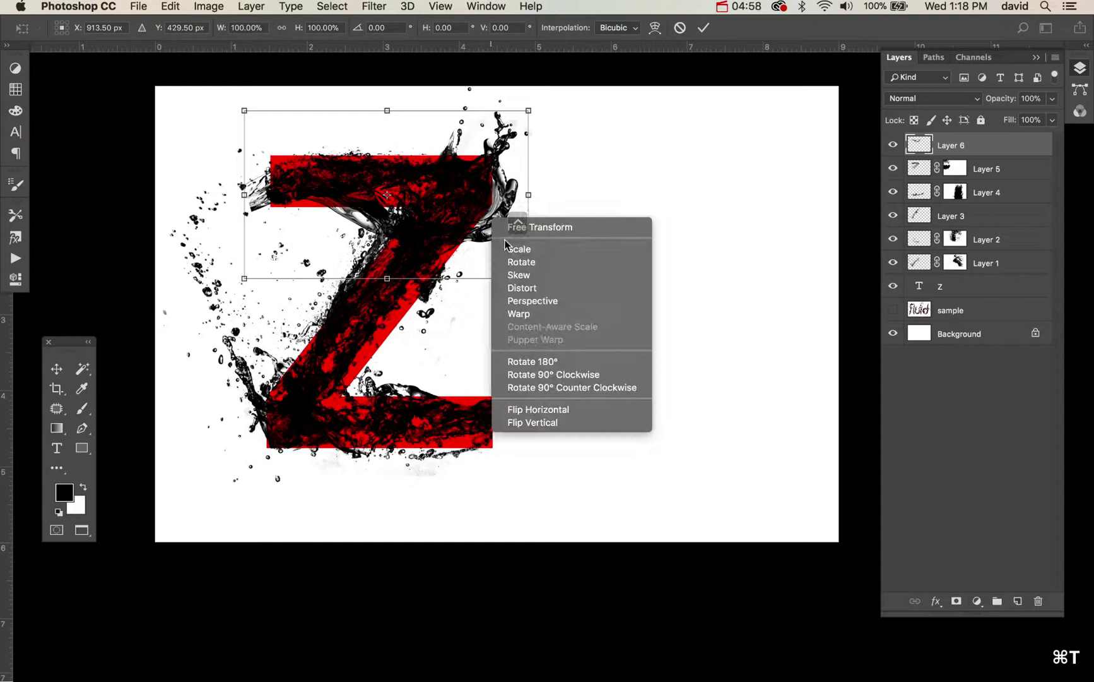
pyautogui.click(546, 314)
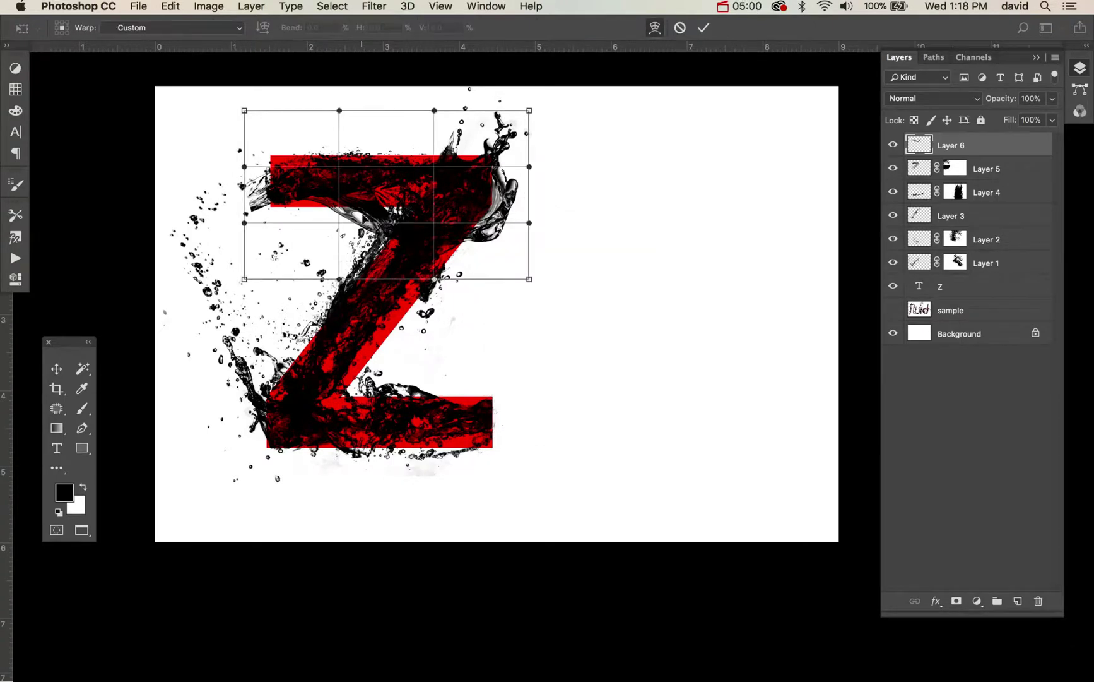
pyautogui.moveTo(310, 187); pyautogui.dragTo(333, 185)
pyautogui.moveTo(531, 285); pyautogui.dragTo(453, 281)
pyautogui.moveTo(523, 128); pyautogui.dragTo(502, 116)
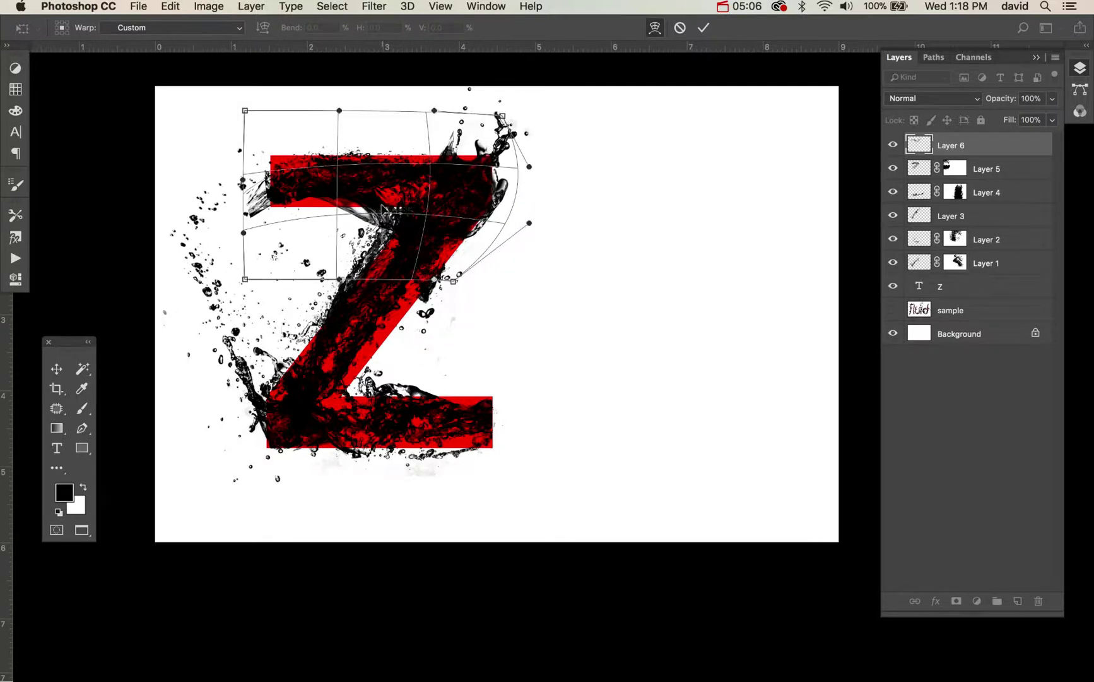
pyautogui.moveTo(384, 211)
pyautogui.mouseDown()
pyautogui.moveTo(357, 210)
pyautogui.moveTo(361, 198)
pyautogui.moveTo(395, 213)
pyautogui.mouseUp()
pyautogui.press('Return')
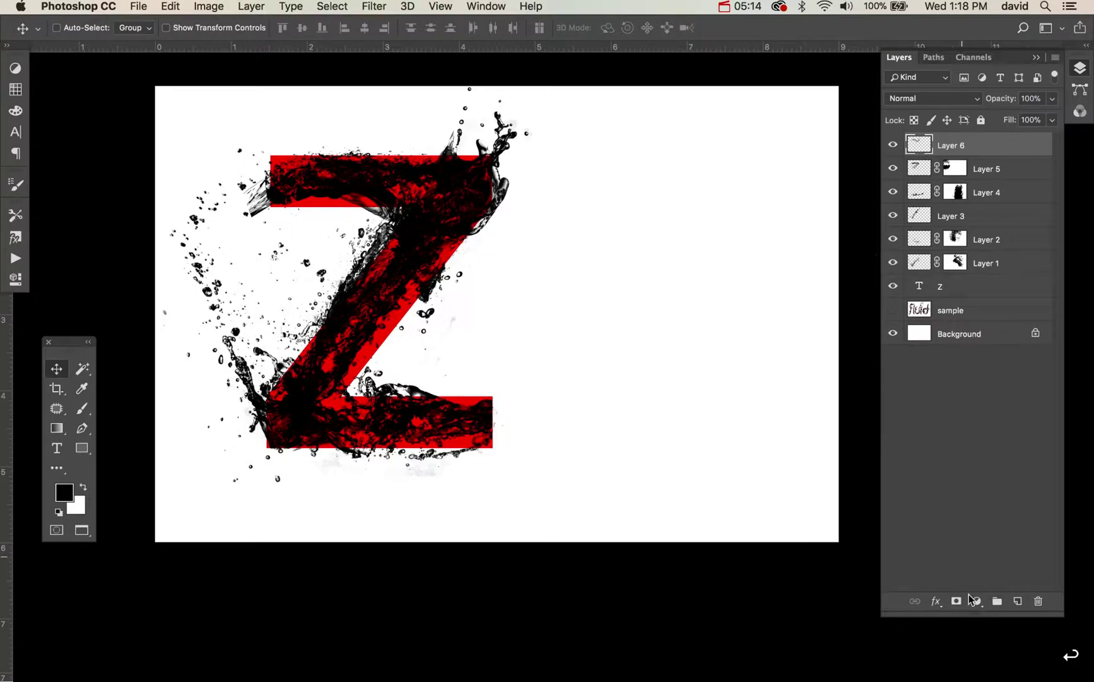
# Step: Mask the ribbon splash's end protruding past the top stroke on Layer 6, and hide the red Z template layer
pyautogui.click(957, 601)
pyautogui.press('b')
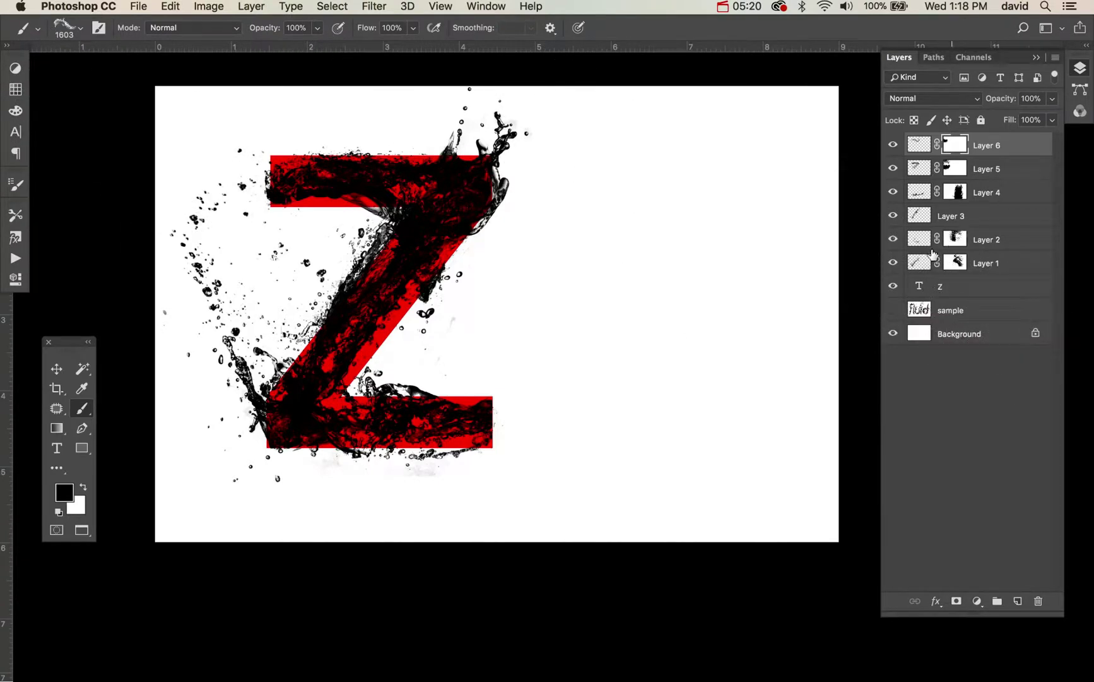
pyautogui.click(892, 286)
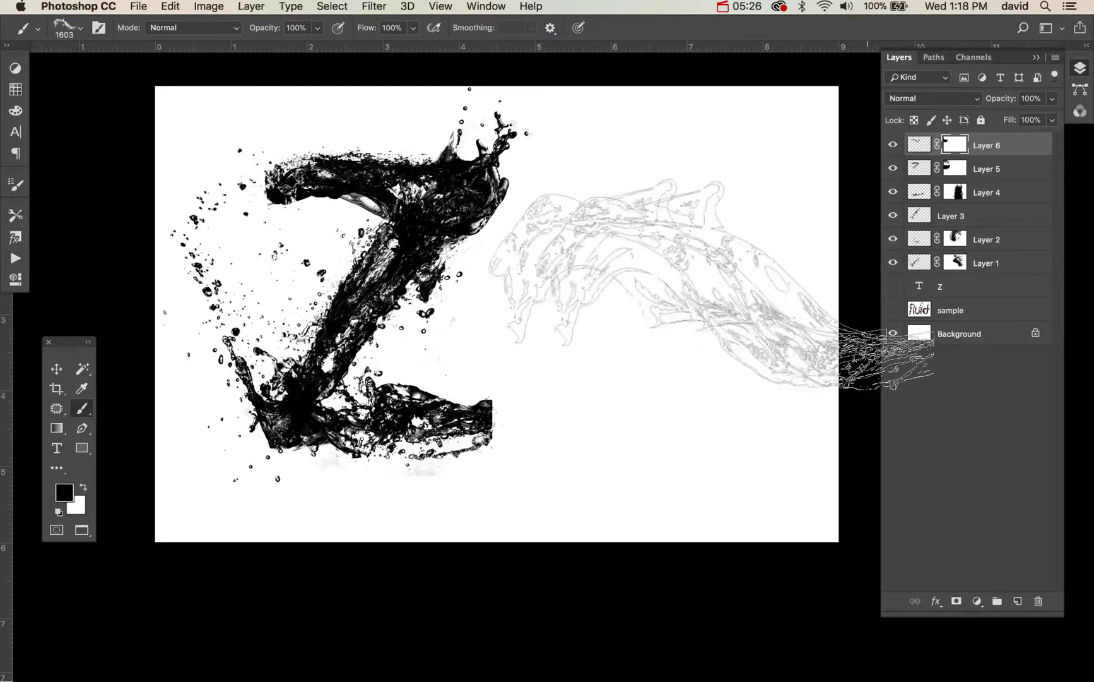
pyautogui.click(672, 471)
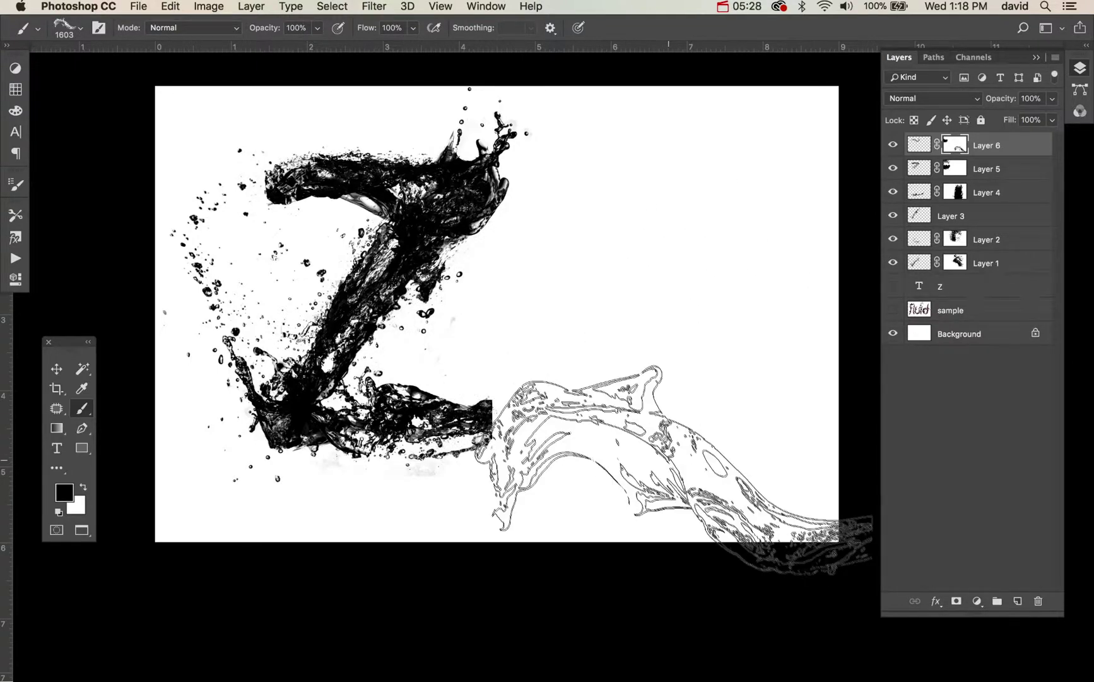
# Step: Check Layer 1 by toggling its visibility, and paint its mask in black to hide the stray droplets beside the Z's diagonal
pyautogui.click(894, 262)
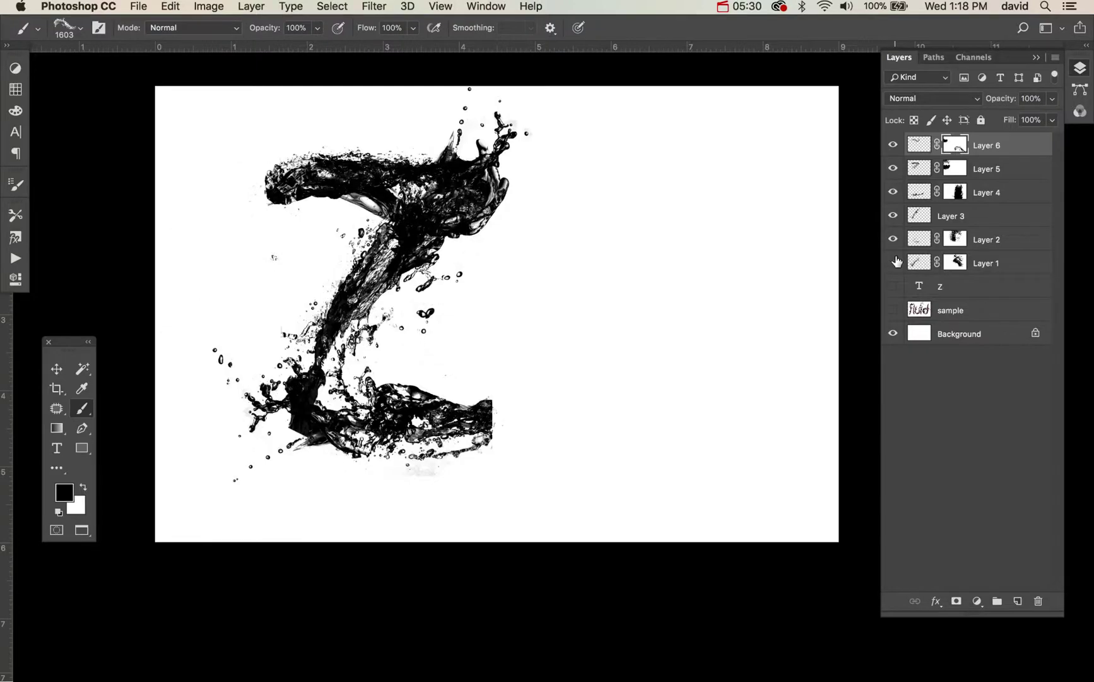
pyautogui.click(894, 261)
pyautogui.click(956, 262)
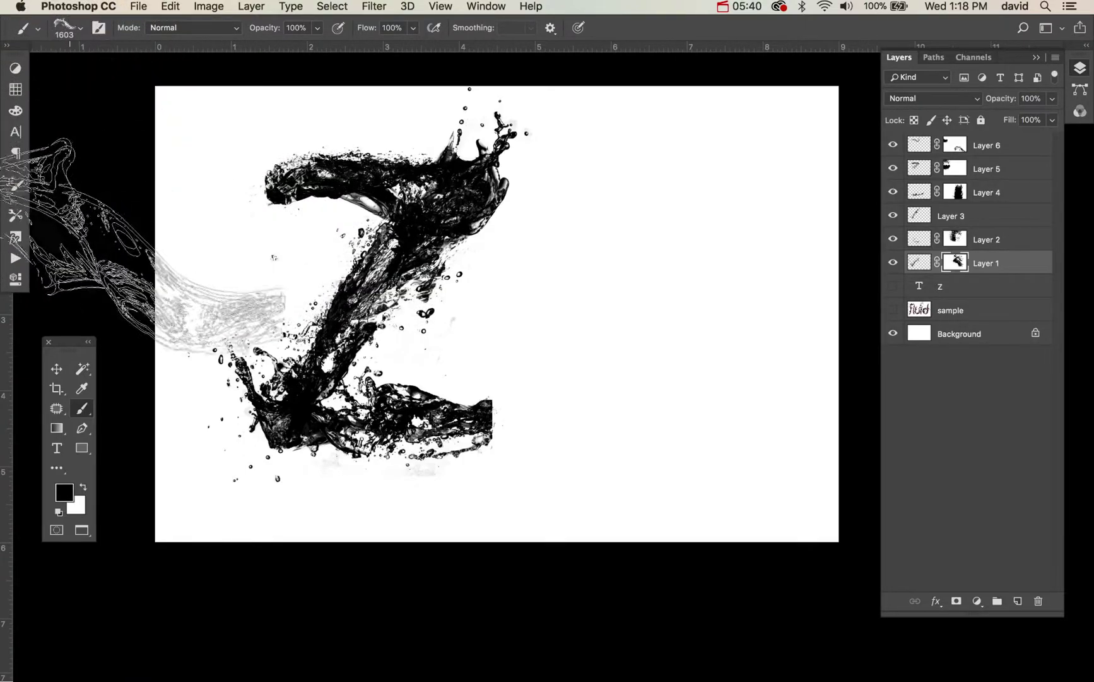
pyautogui.moveTo(96, 251); pyautogui.dragTo(90, 258)
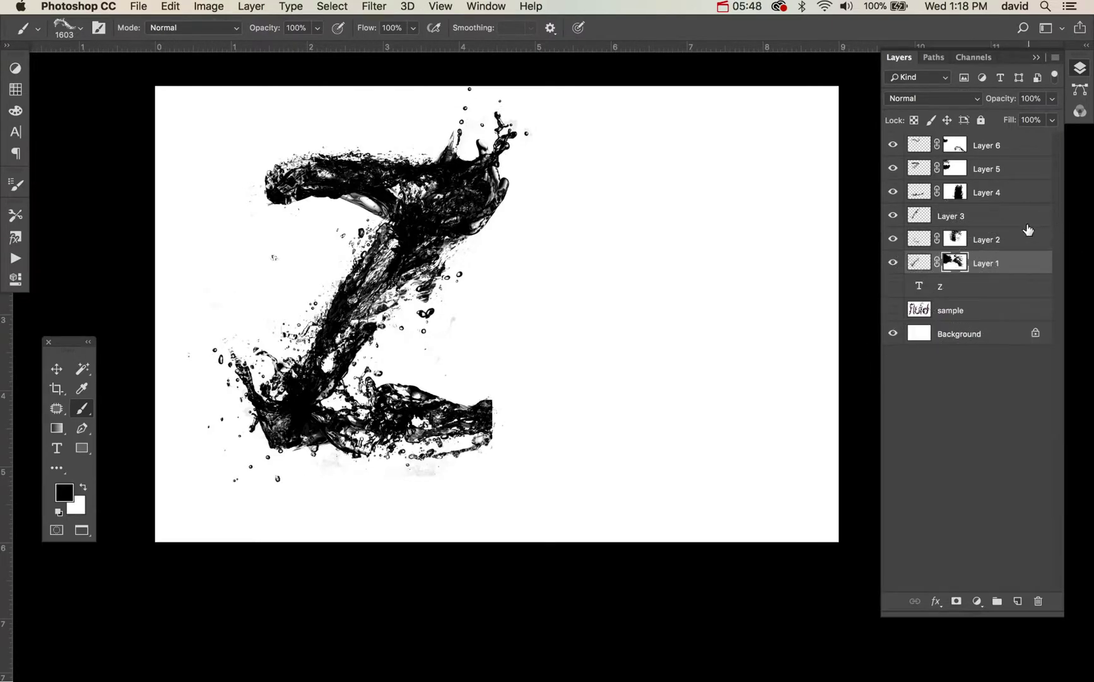
# Step: Group Layer 1 through Layer 6 and add a new empty layer above the group
pyautogui.keyDown('shift'); pyautogui.click(1009, 153); pyautogui.keyUp('shift')
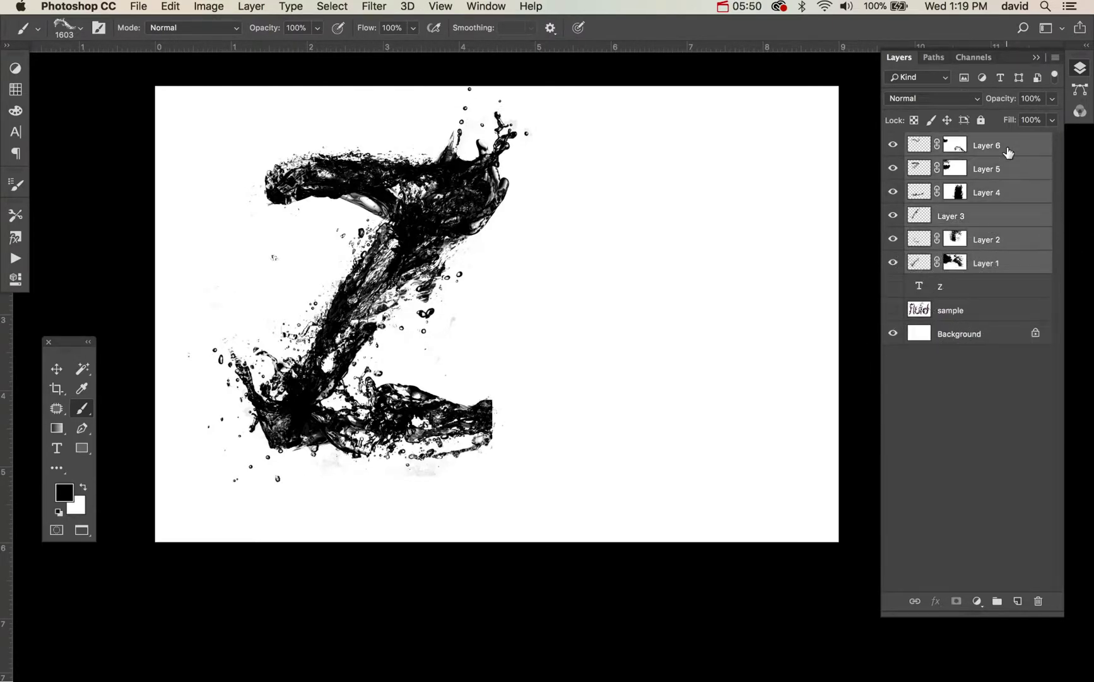
pyautogui.press('super+g')
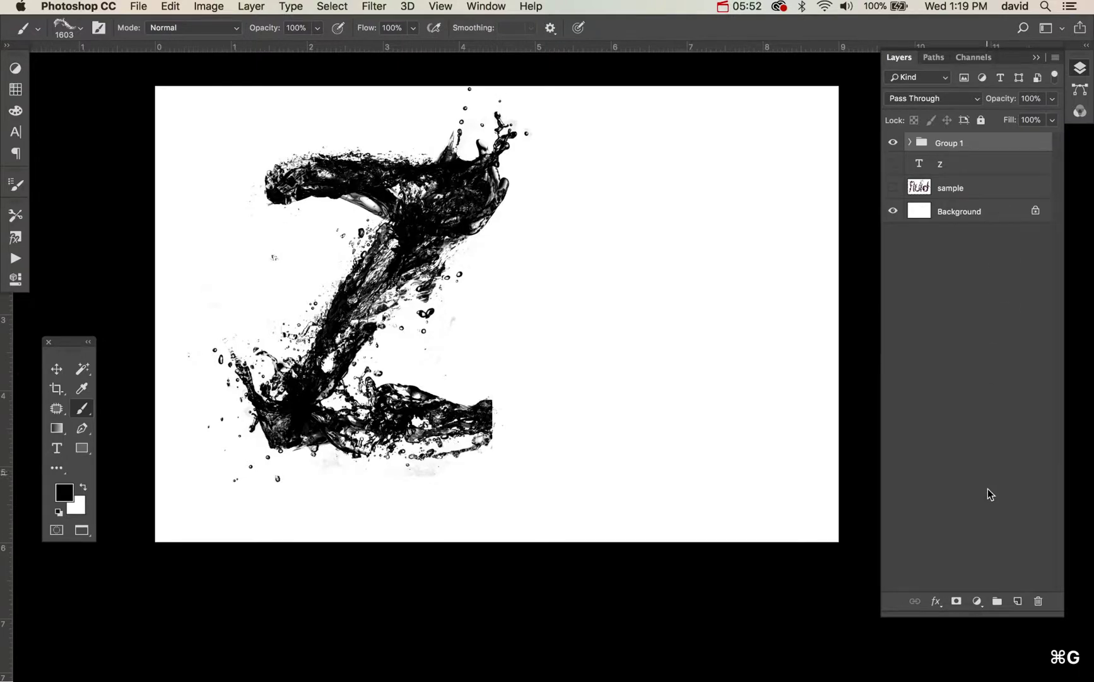
pyautogui.click(1022, 603)
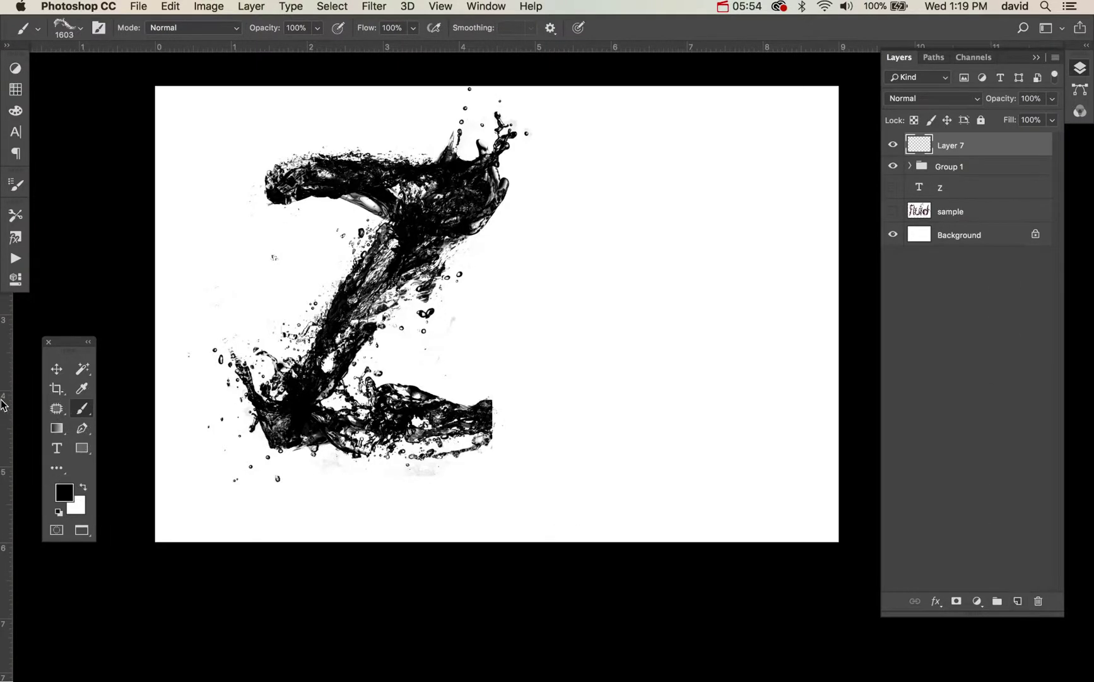
# Step: Paint a soft red glow over the whole Z on Layer 7 with a 1603 px soft round brush
pyautogui.click(66, 492)
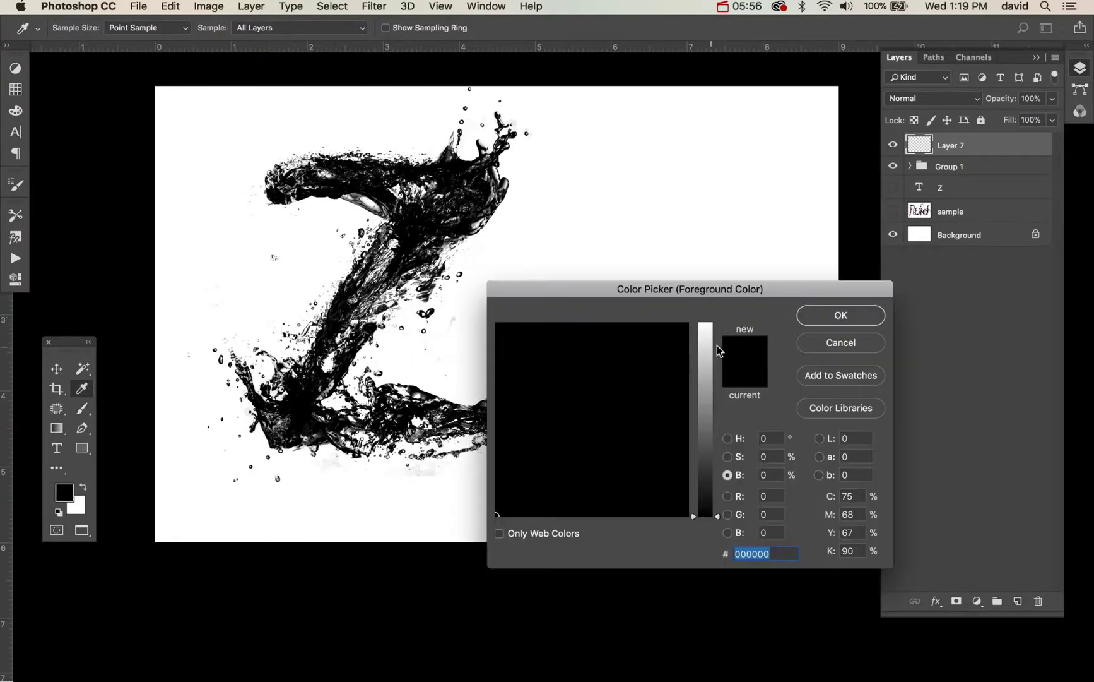
pyautogui.moveTo(718, 351)
pyautogui.mouseDown()
pyautogui.moveTo(708, 310)
pyautogui.moveTo(707, 347)
pyautogui.mouseUp()
pyautogui.click(677, 340)
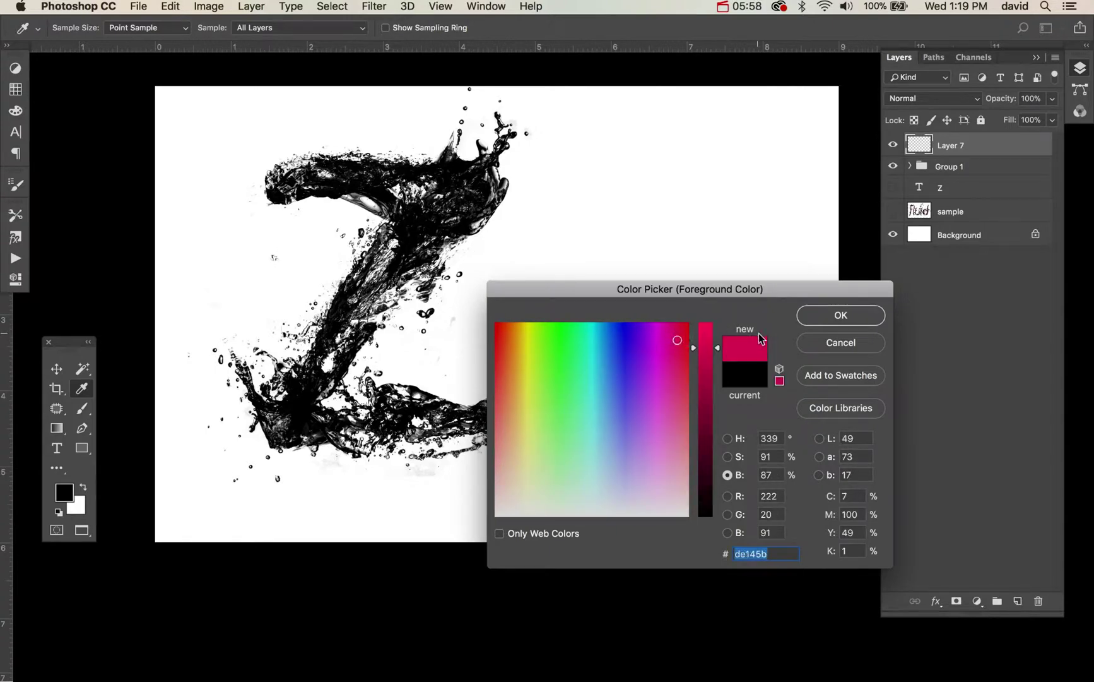
pyautogui.click(814, 316)
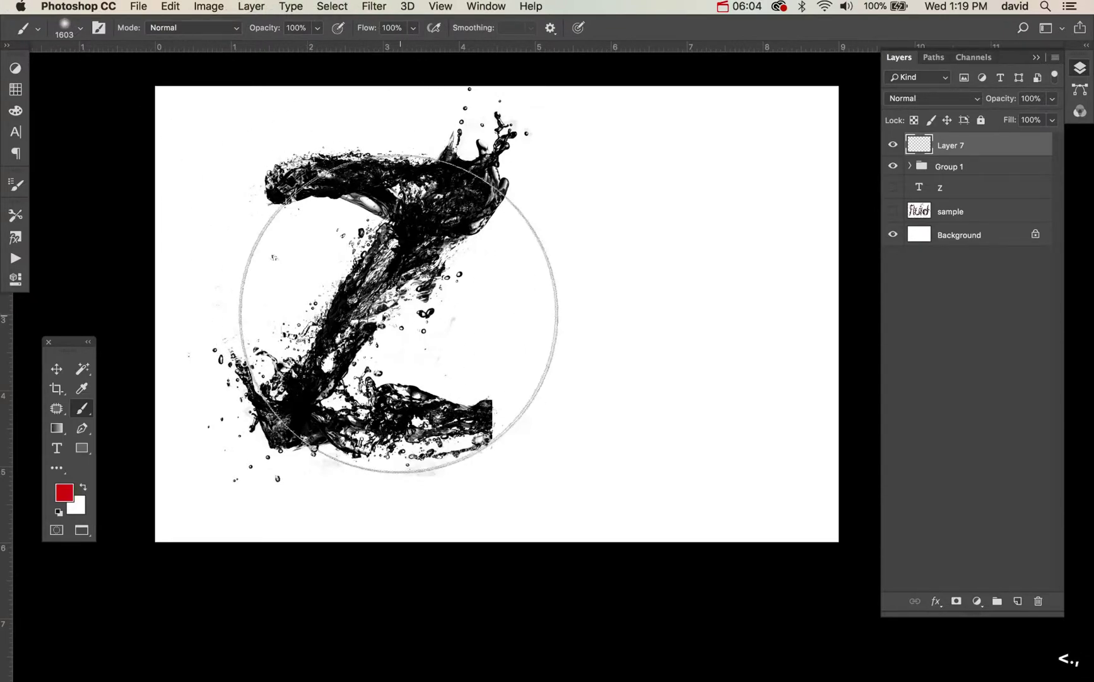
pyautogui.click(386, 310)
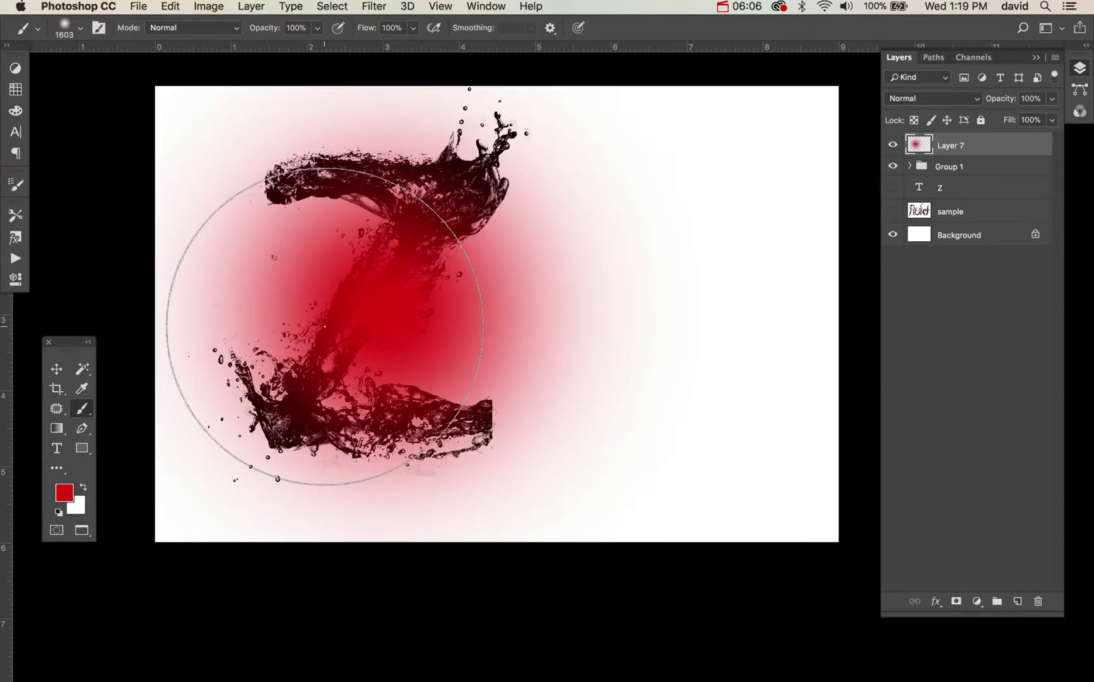
pyautogui.moveTo(366, 342); pyautogui.dragTo(143, 427)
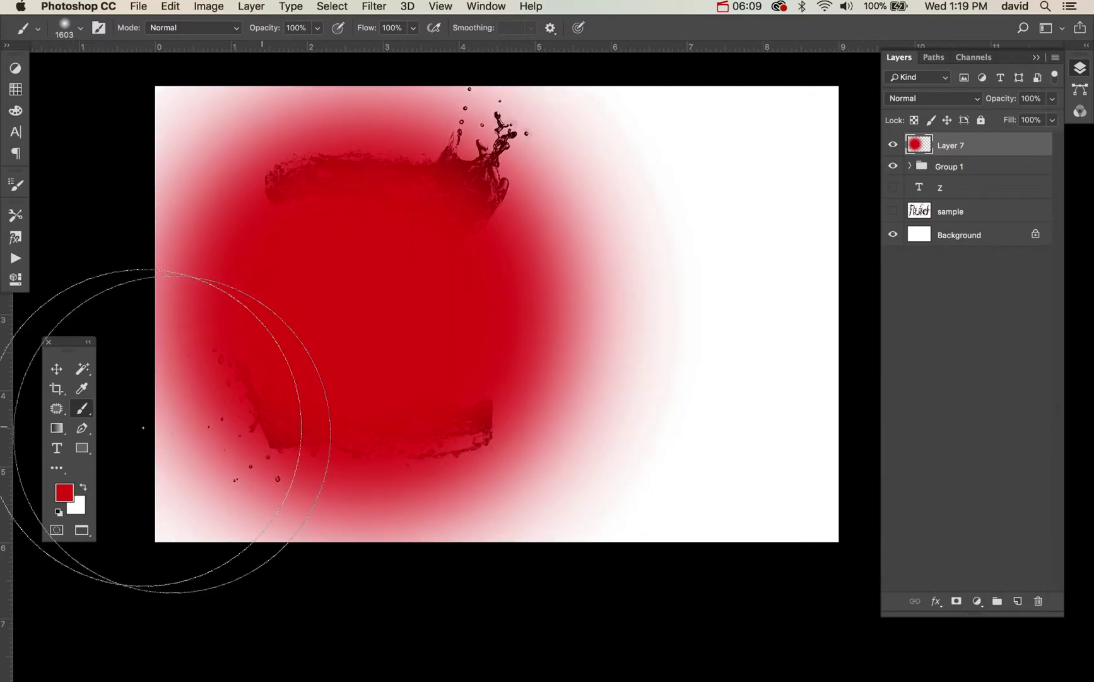
# Step: Paint a smaller orange (#de910a) glow in the centre of the red area with a 1000 px soft brush
pyautogui.click(63, 492)
pyautogui.click(516, 331)
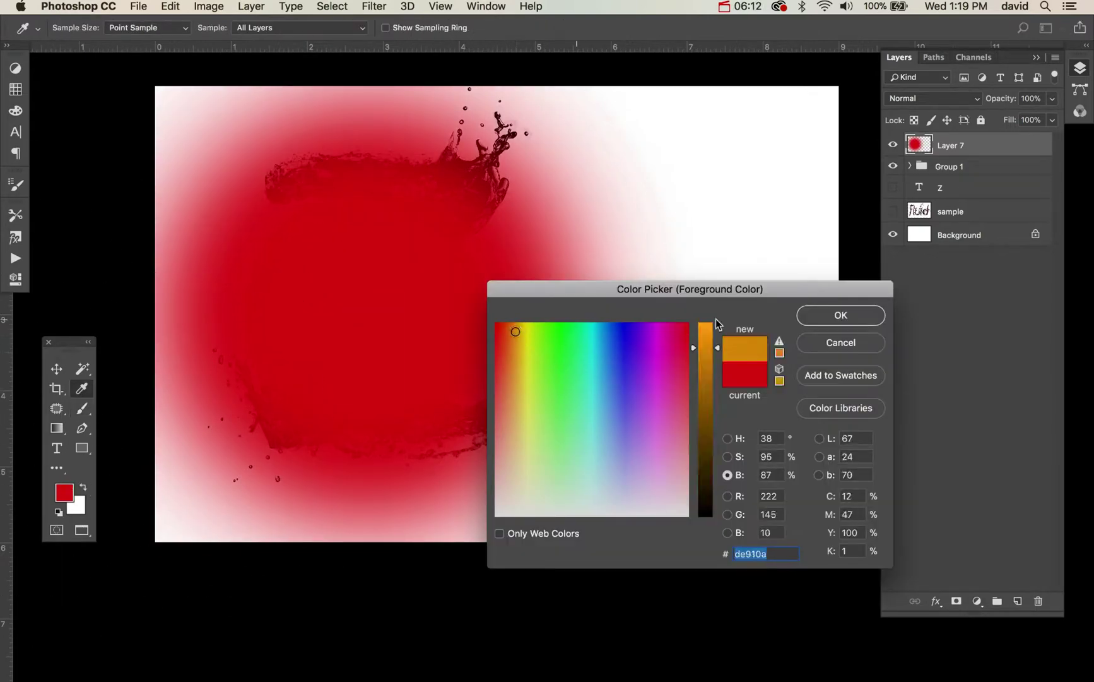
pyautogui.click(843, 315)
pyautogui.press('[')
pyautogui.press('[')
pyautogui.press('[')
pyautogui.press('[')
pyautogui.press('[')
pyautogui.press('[')
pyautogui.press('[')
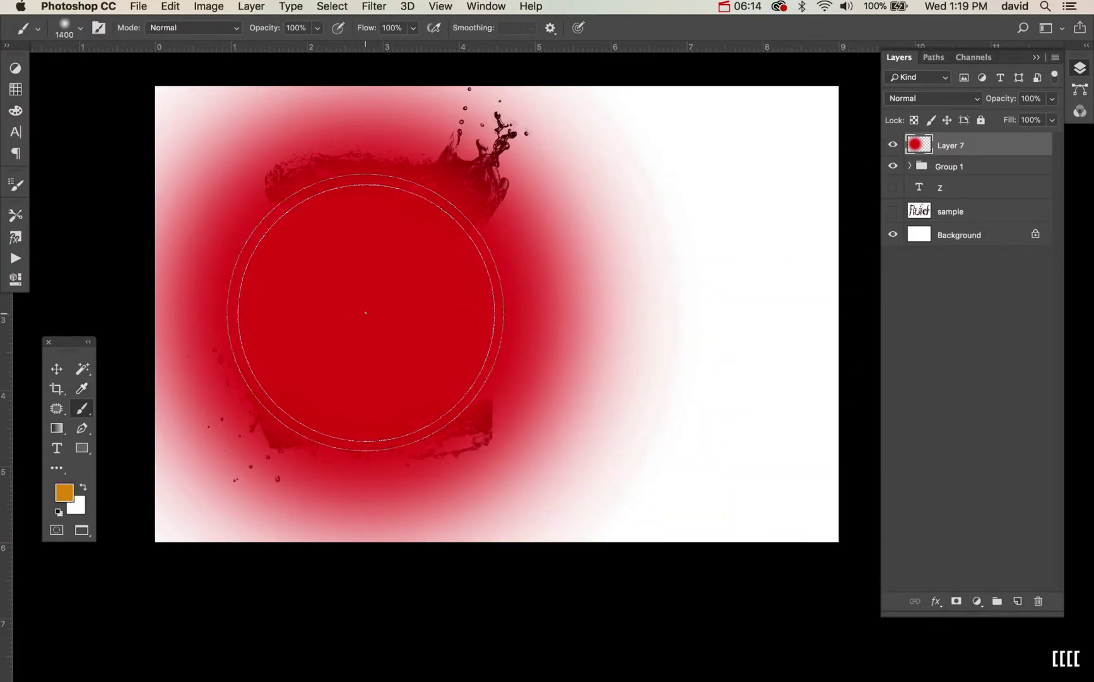
pyautogui.click(366, 312)
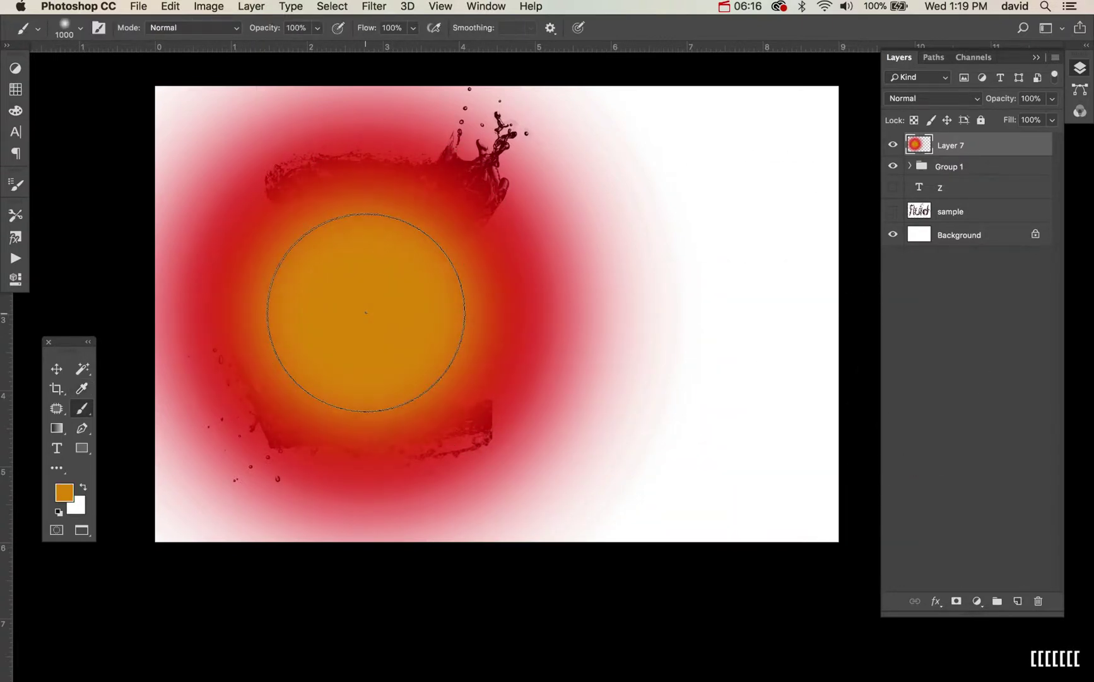
# Step: Paint a yellow glow in the middle of the orange area with a 500 px soft brush
pyautogui.click(64, 493)
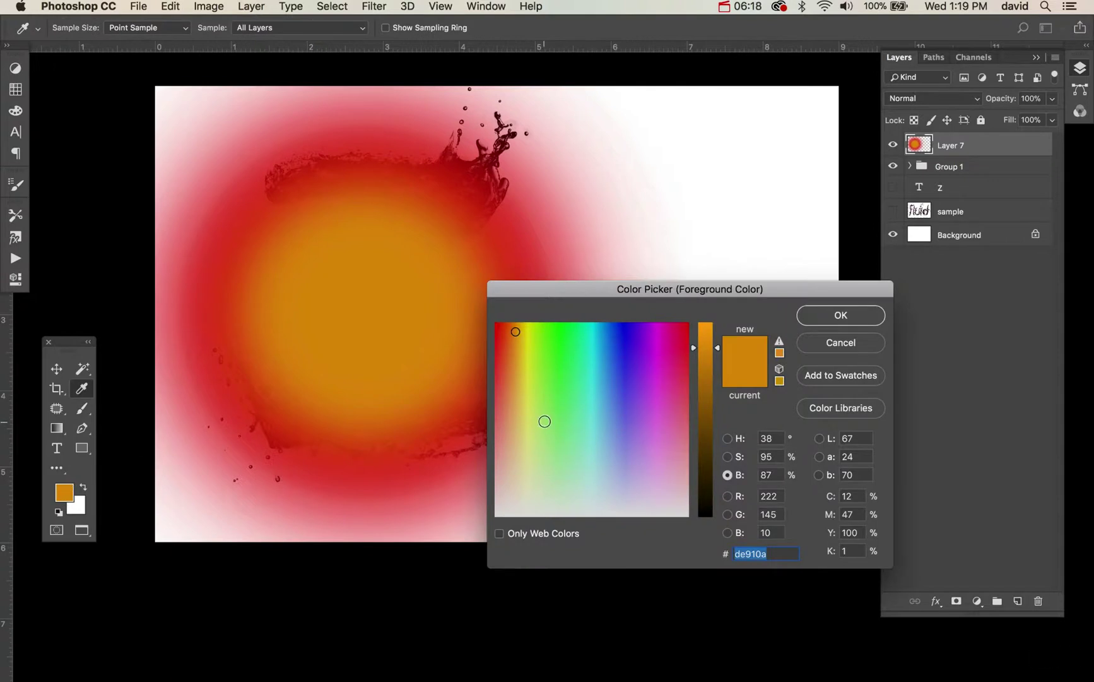
pyautogui.click(524, 358)
pyautogui.click(841, 316)
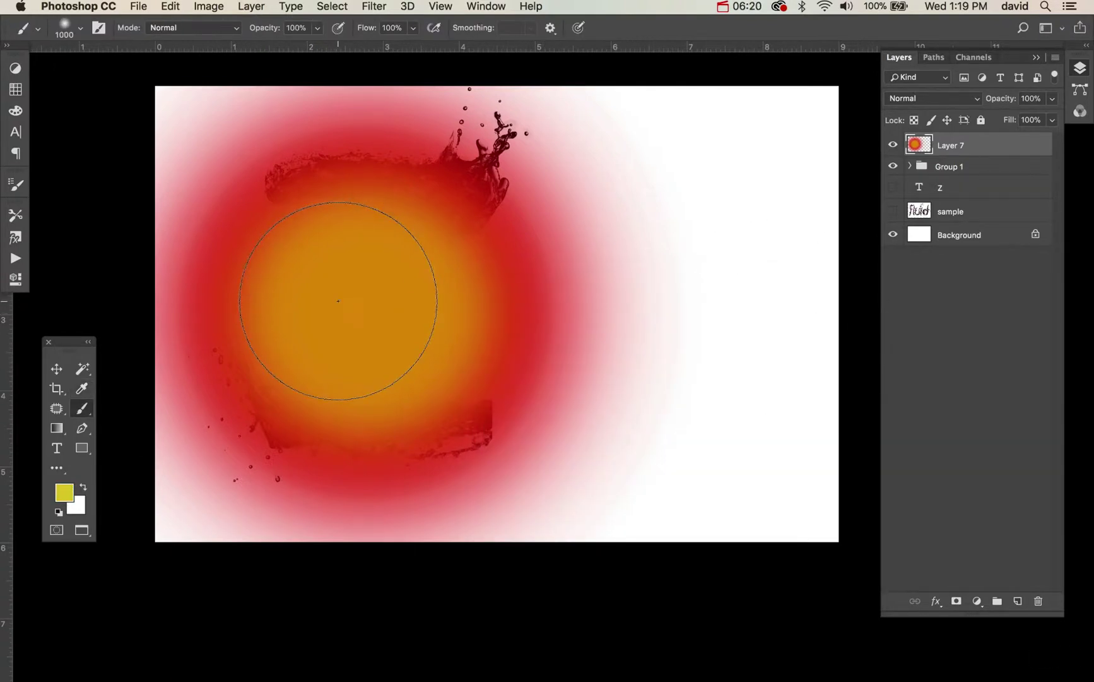
pyautogui.press('[')
pyautogui.press('[')
pyautogui.press('[')
pyautogui.press('[')
pyautogui.press('[')
pyautogui.click(366, 311)
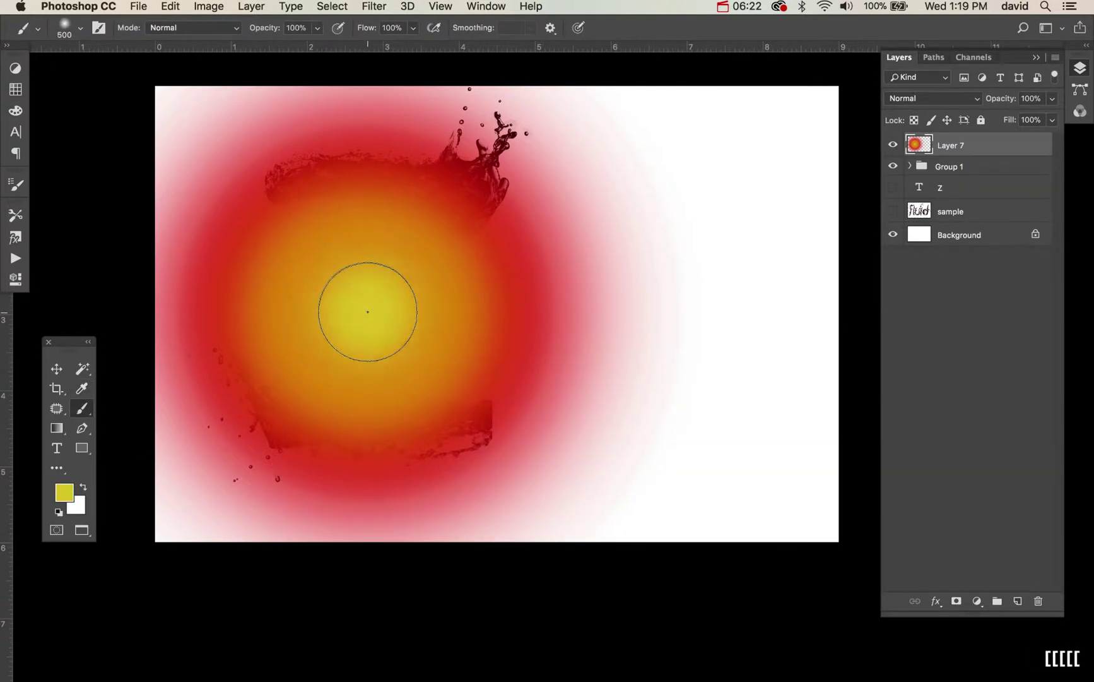
# Step: Clip Layer 7 to Group 1 so the colors fill only the splash Z, and try the Soft Light blend mode
pyautogui.press('v')
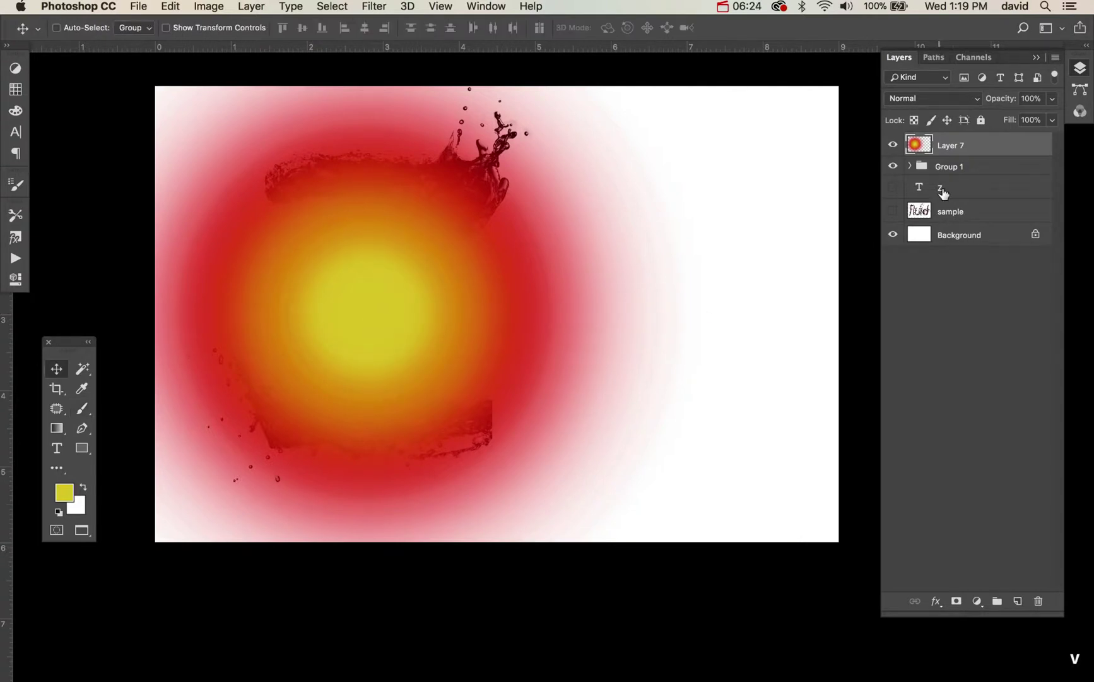
pyautogui.keyDown('alt'); pyautogui.click(960, 155); pyautogui.keyUp('alt')
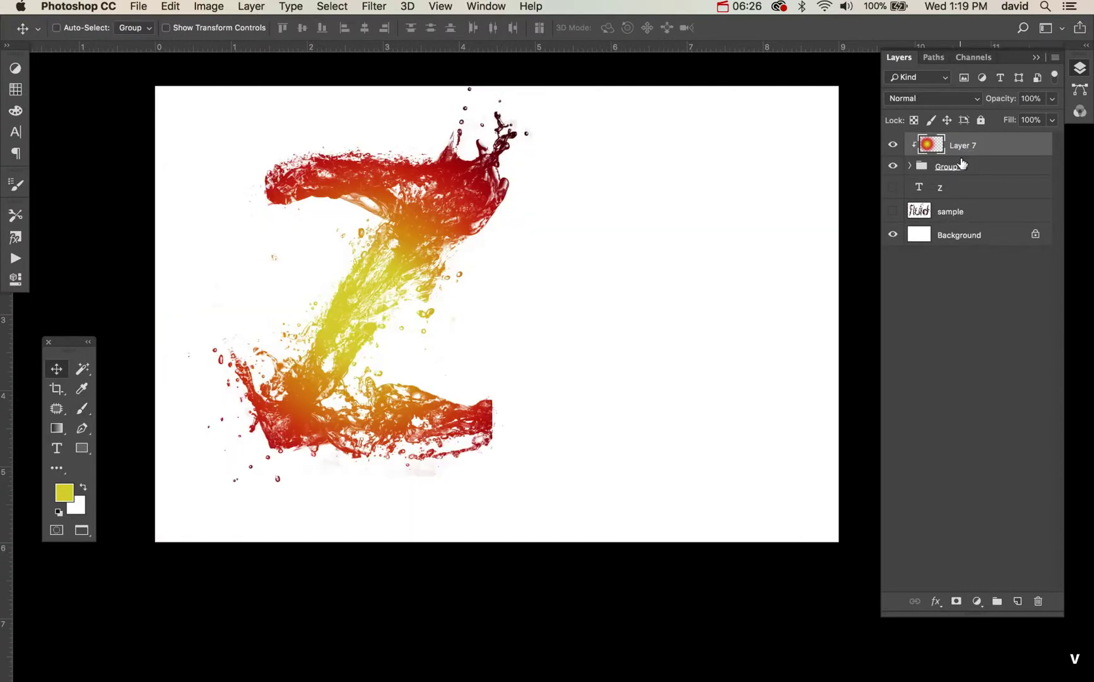
pyautogui.click(929, 98)
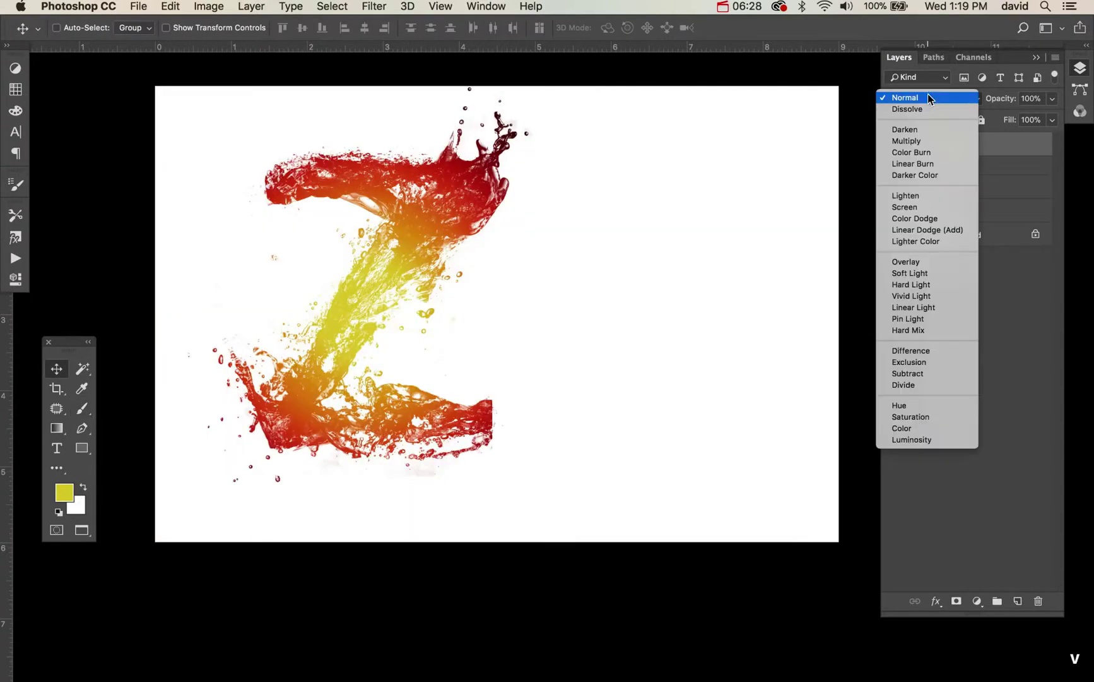
pyautogui.click(932, 274)
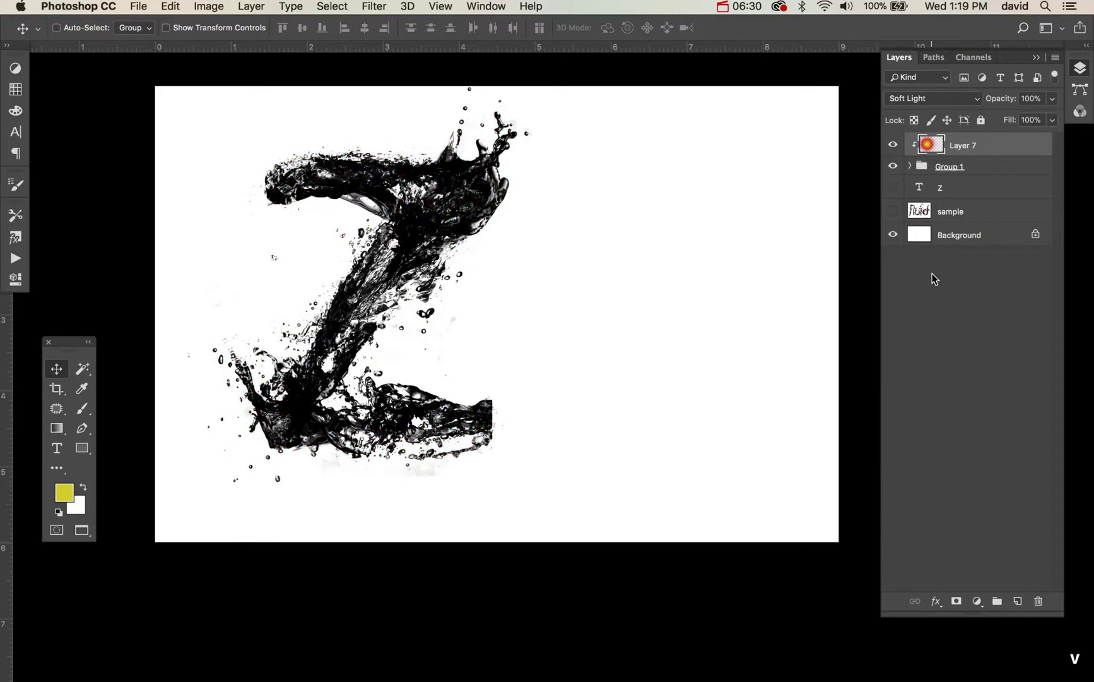
# Step: Cycle through Layer 7's blend modes to compare their effect on the Z, and settle on Hard Light
pyautogui.click(923, 98)
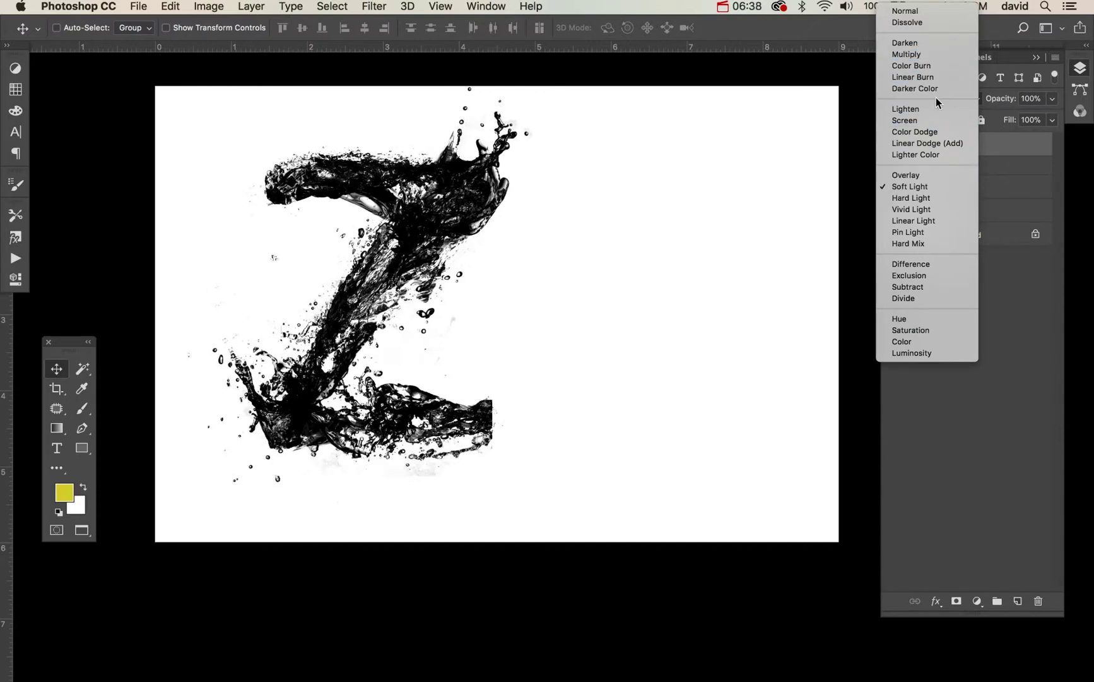
pyautogui.click(1047, 423)
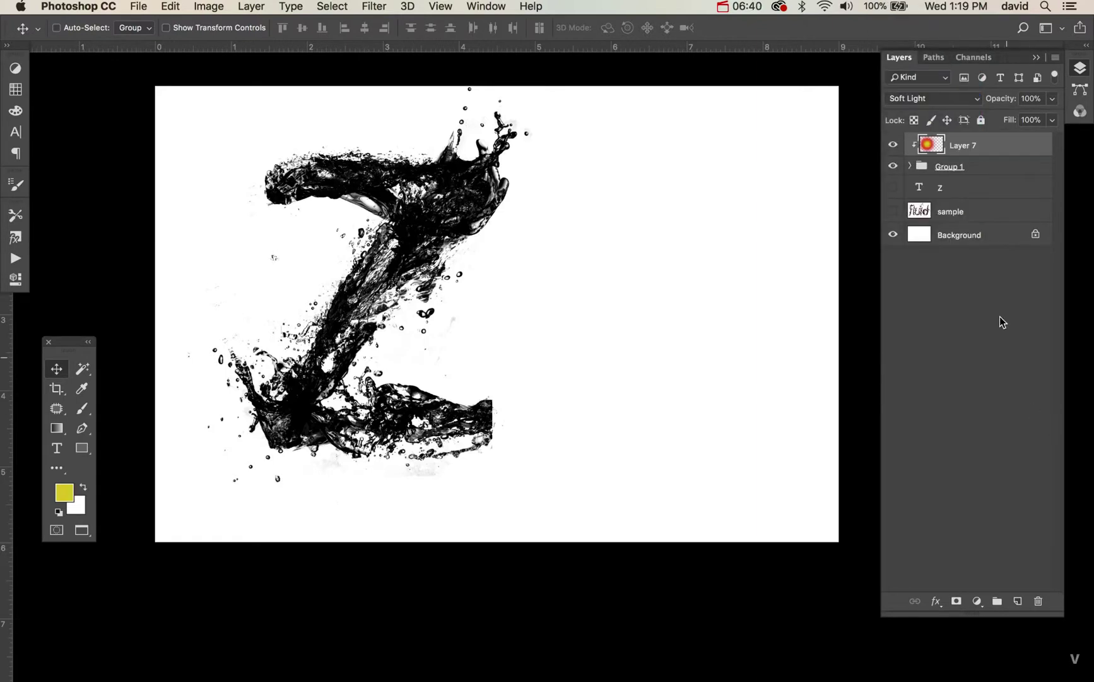
pyautogui.click(926, 100)
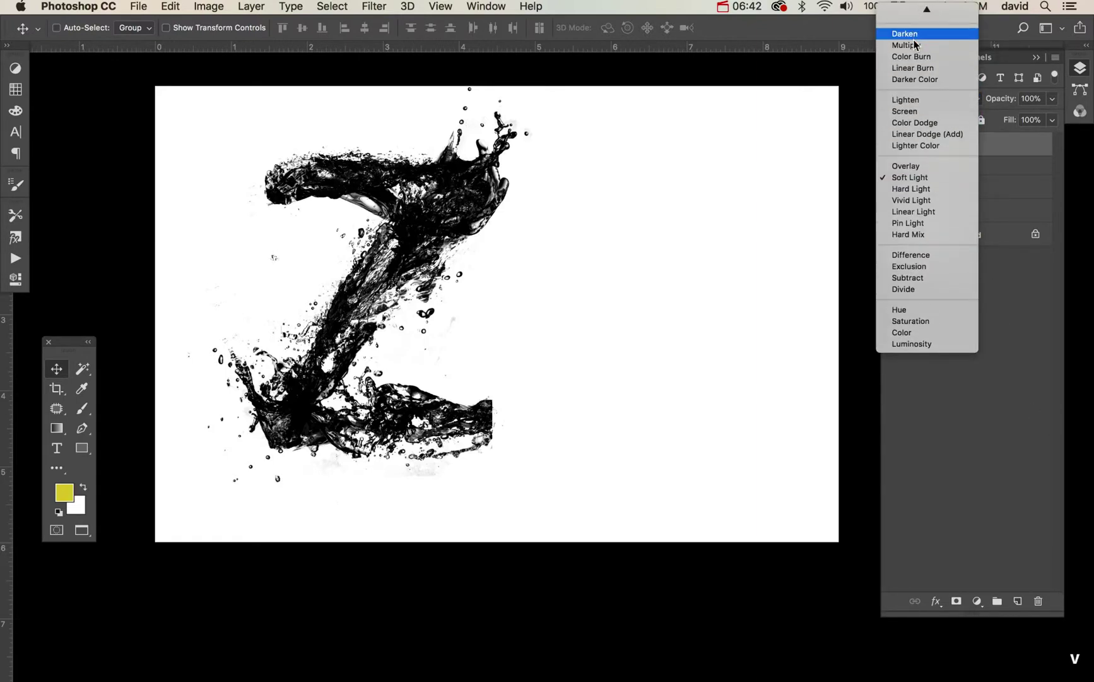
pyautogui.press('Escape')
pyautogui.hotkey('shift', '+')
pyautogui.hotkey('shift', '+')
pyautogui.hotkey('shift', '+')
pyautogui.hotkey('shift', '+')
pyautogui.hotkey('shift', '+')
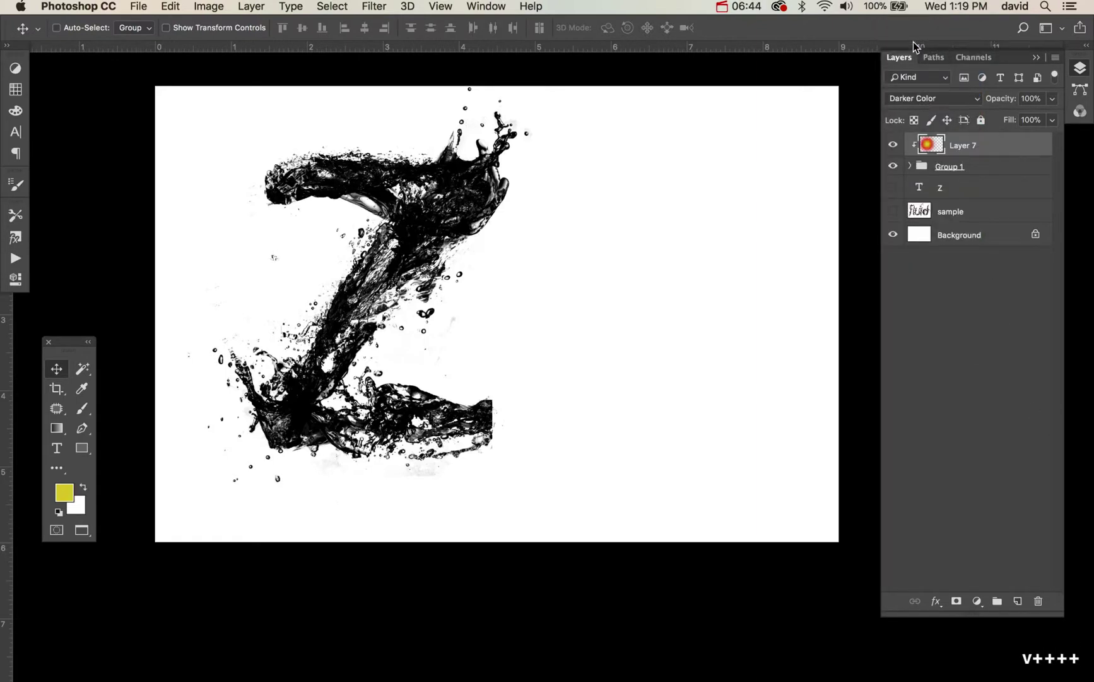
pyautogui.hotkey('shift', '+')
pyautogui.hotkey('shift', '+')
pyautogui.hotkey('shift', '+')
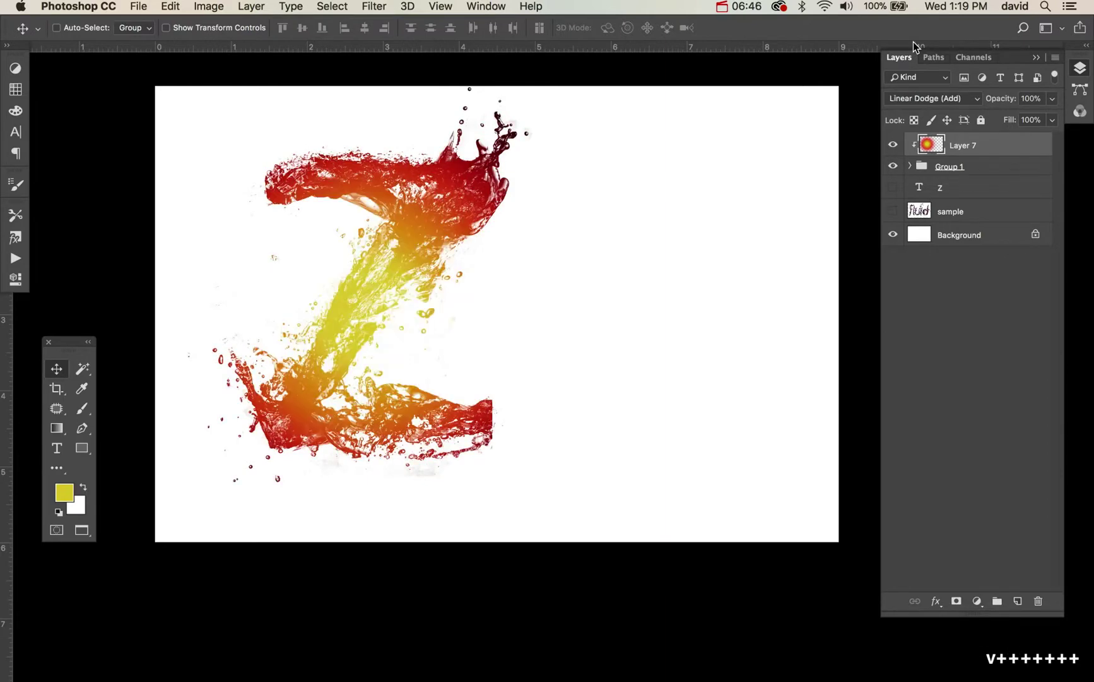
pyautogui.hotkey('shift', '+')
pyautogui.hotkey('shift', '+')
pyautogui.hotkey('shift', '-')
pyautogui.hotkey('shift', '-')
pyautogui.hotkey('shift', '-')
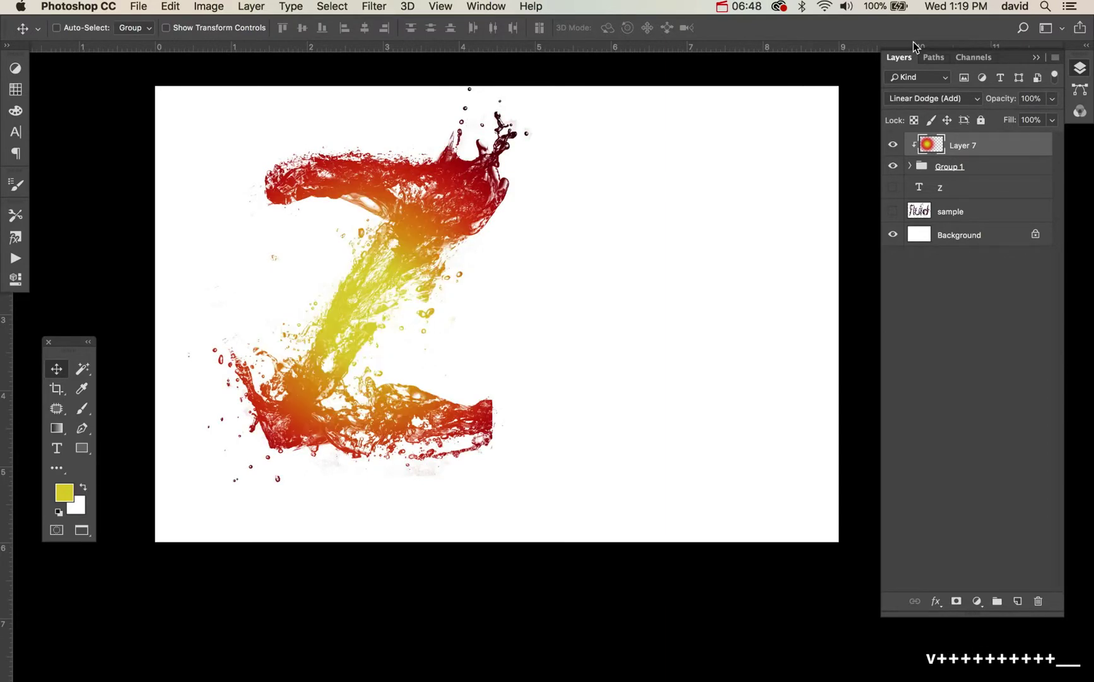
pyautogui.hotkey('shift', '+')
pyautogui.hotkey('shift', '+')
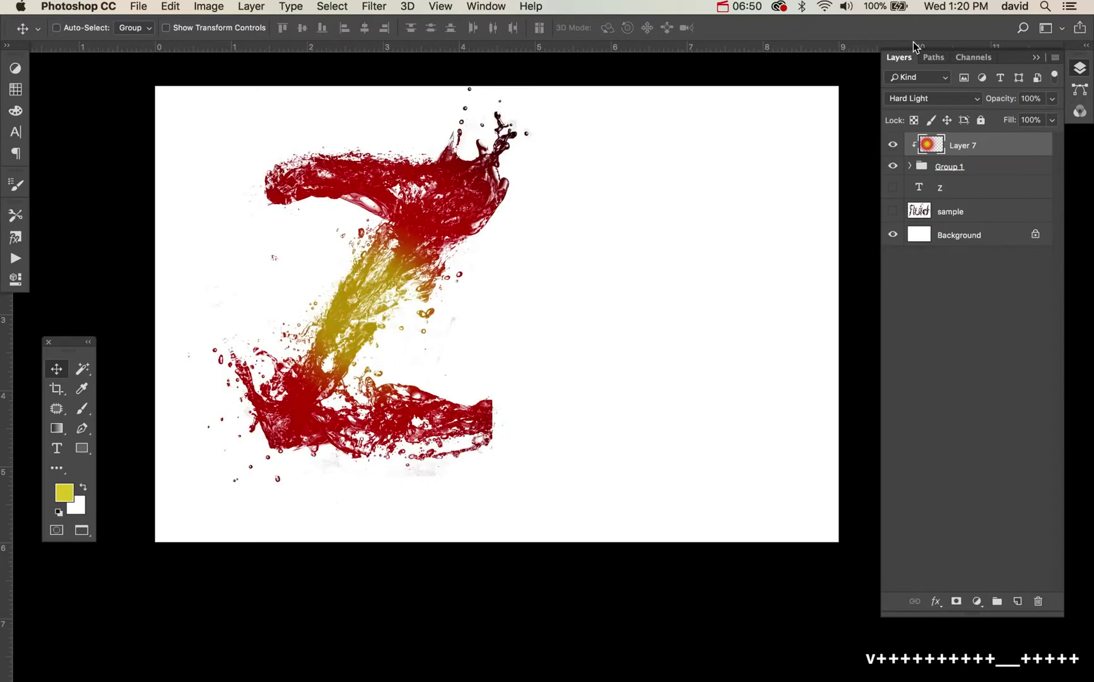
pyautogui.hotkey('shift', '+')
pyautogui.hotkey('shift', '-')
pyautogui.hotkey('shift', '+')
pyautogui.hotkey('shift', '+')
pyautogui.hotkey('shift', '+')
pyautogui.hotkey('shift', '+')
pyautogui.hotkey('shift', '+')
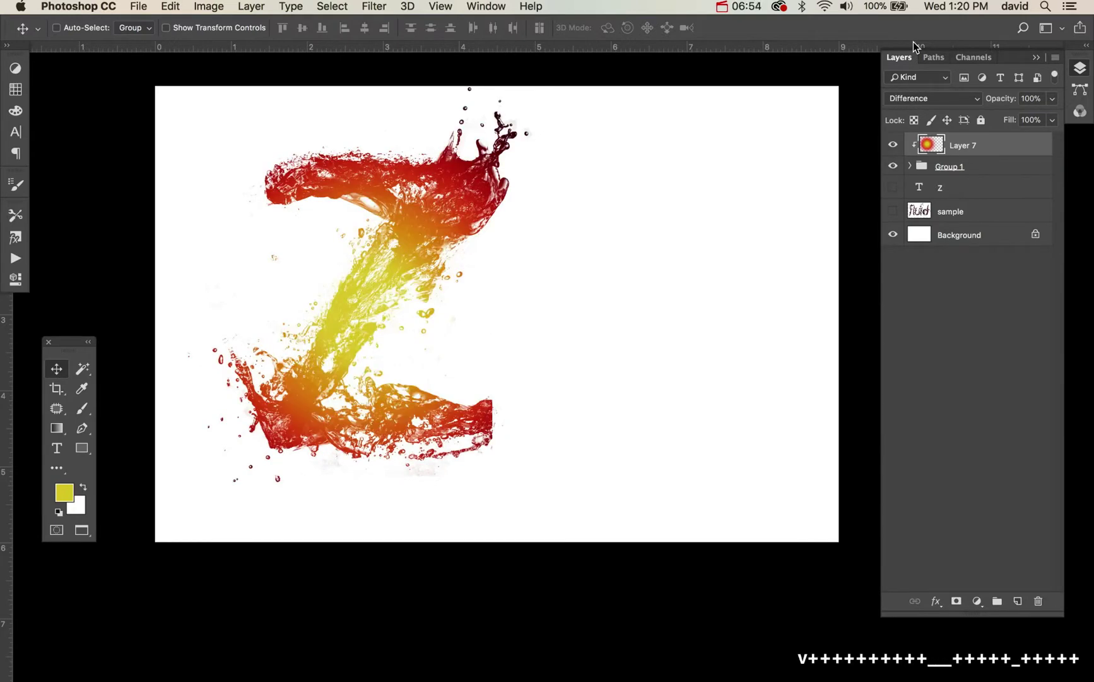
pyautogui.hotkey('shift', '+')
pyautogui.hotkey('shift', '+')
pyautogui.hotkey('shift', '+')
pyautogui.hotkey('shift', '+')
pyautogui.hotkey('shift', '+')
pyautogui.hotkey('shift', '+')
pyautogui.hotkey('shift', '+')
pyautogui.hotkey('shift', '+')
pyautogui.hotkey('shift', '+')
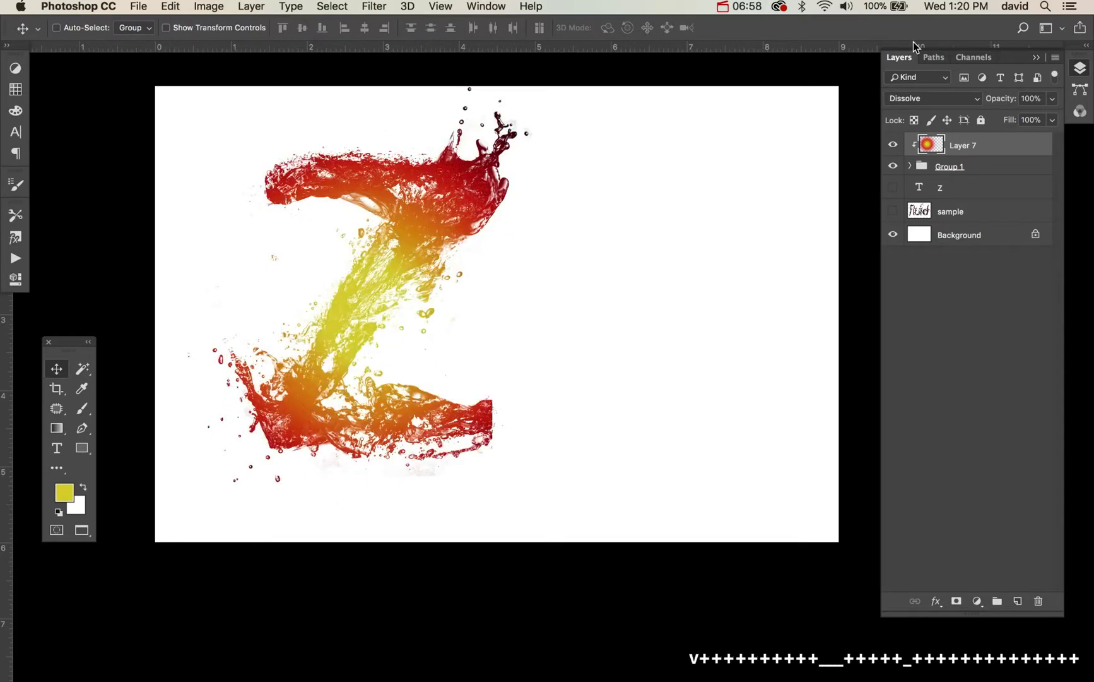
pyautogui.hotkey('shift', '+')
pyautogui.hotkey('shift', '+')
pyautogui.hotkey('shift', '+')
pyautogui.hotkey('shift', '+')
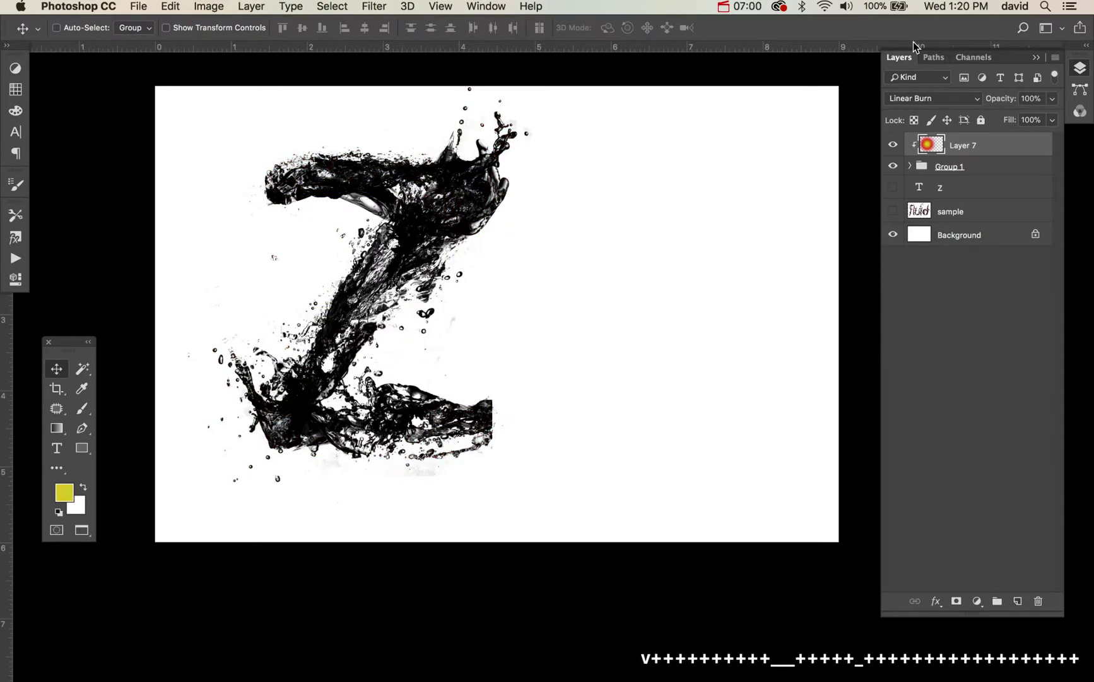
pyautogui.hotkey('shift', '+')
pyautogui.hotkey('shift', '+')
pyautogui.hotkey('shift', '+')
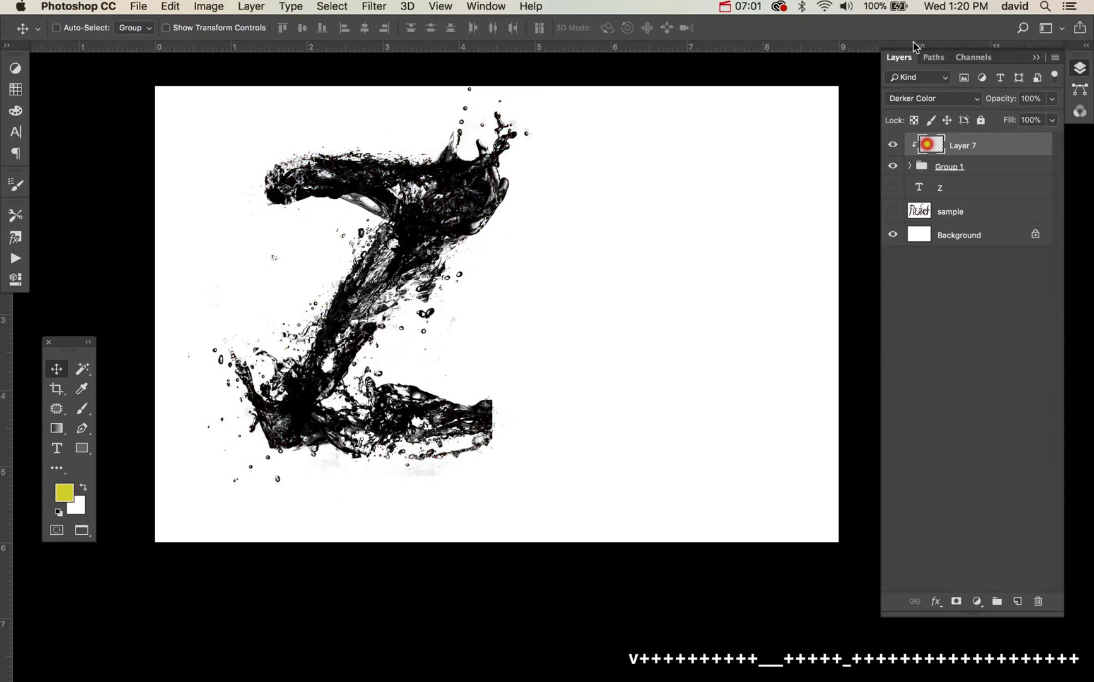
pyautogui.hotkey('shift', '+')
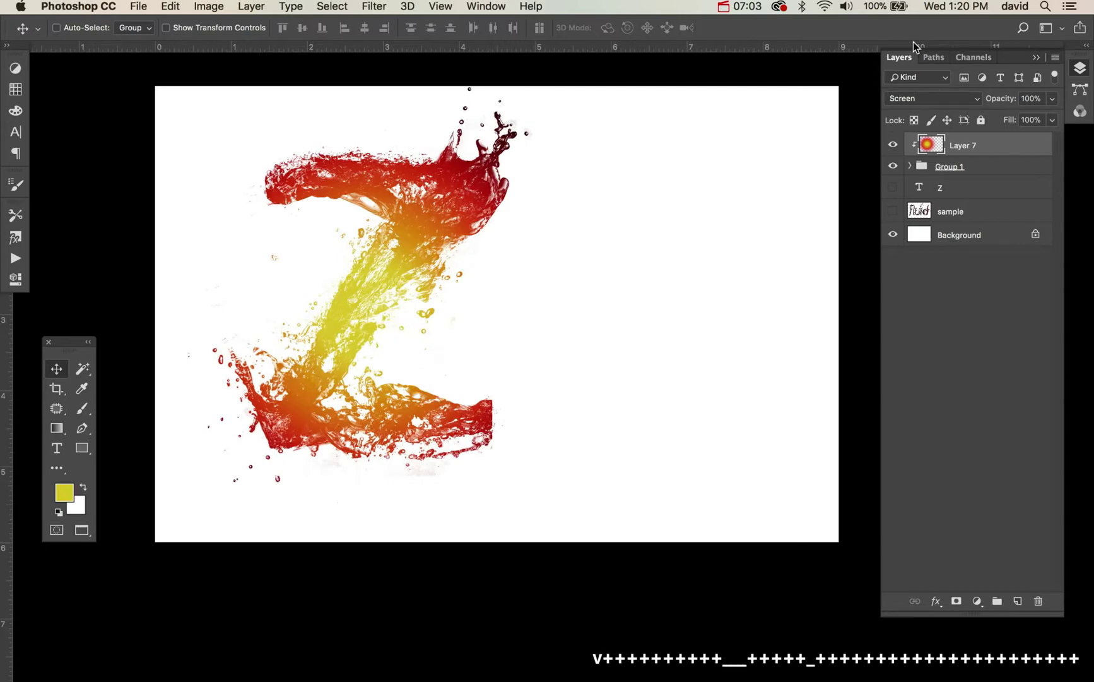
pyautogui.hotkey('shift', '-')
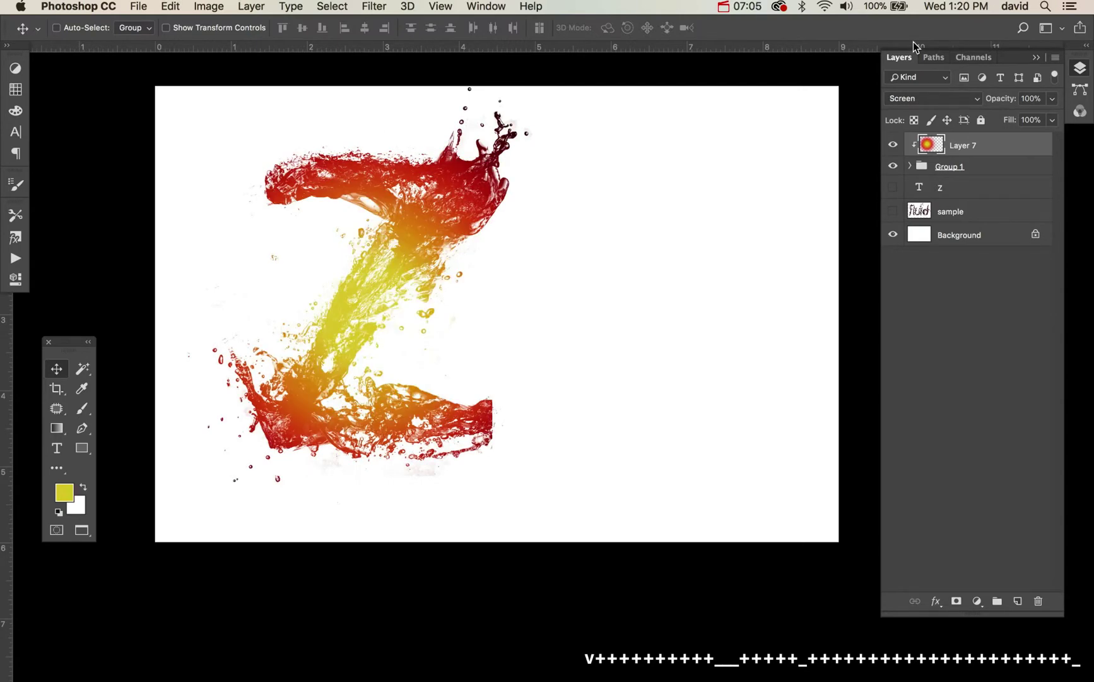
pyautogui.hotkey('shift', '+')
pyautogui.hotkey('shift', '+')
pyautogui.hotkey('shift', '+')
pyautogui.hotkey('shift', '+')
pyautogui.hotkey('shift', '+')
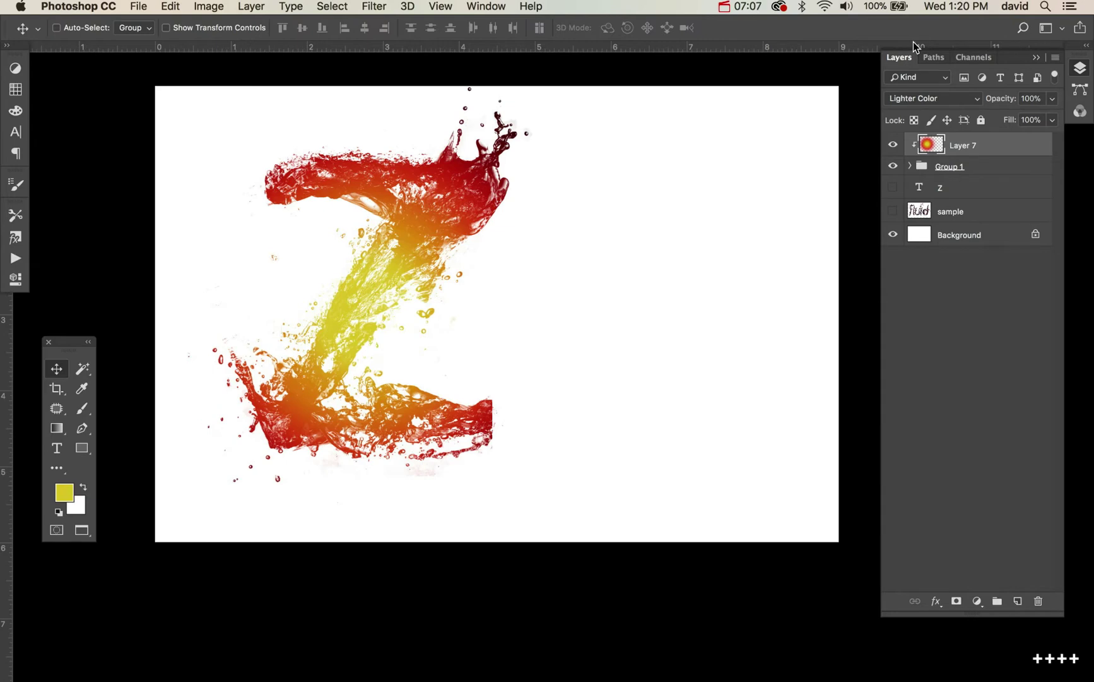
pyautogui.hotkey('shift', '+')
pyautogui.hotkey('shift', '+')
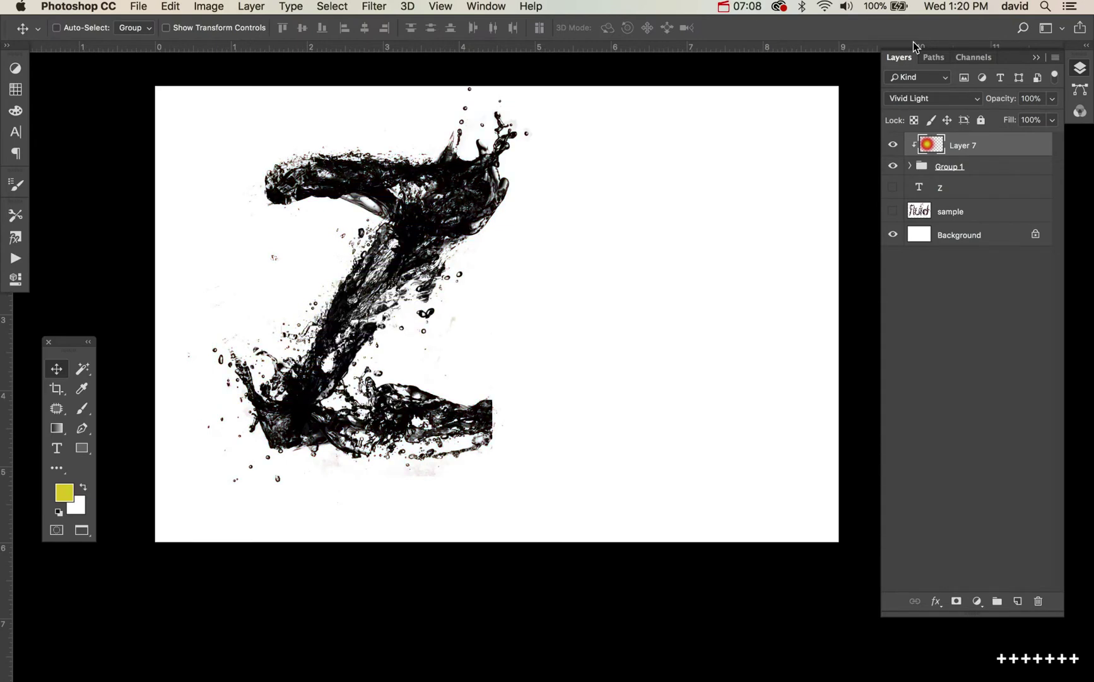
pyautogui.hotkey('shift', '-')
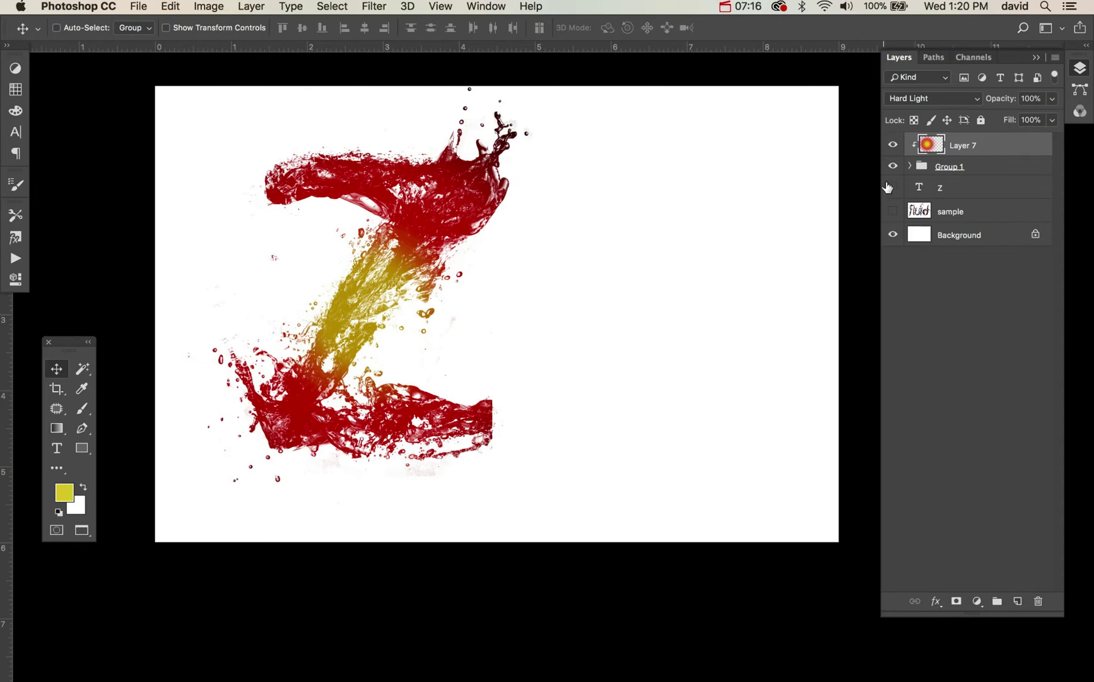
# Step: Compare with the sample layer by showing it in place of Layer 7 and Group 1, and restore the Z's visibility
pyautogui.click(893, 144)
pyautogui.click(893, 166)
pyautogui.click(893, 211)
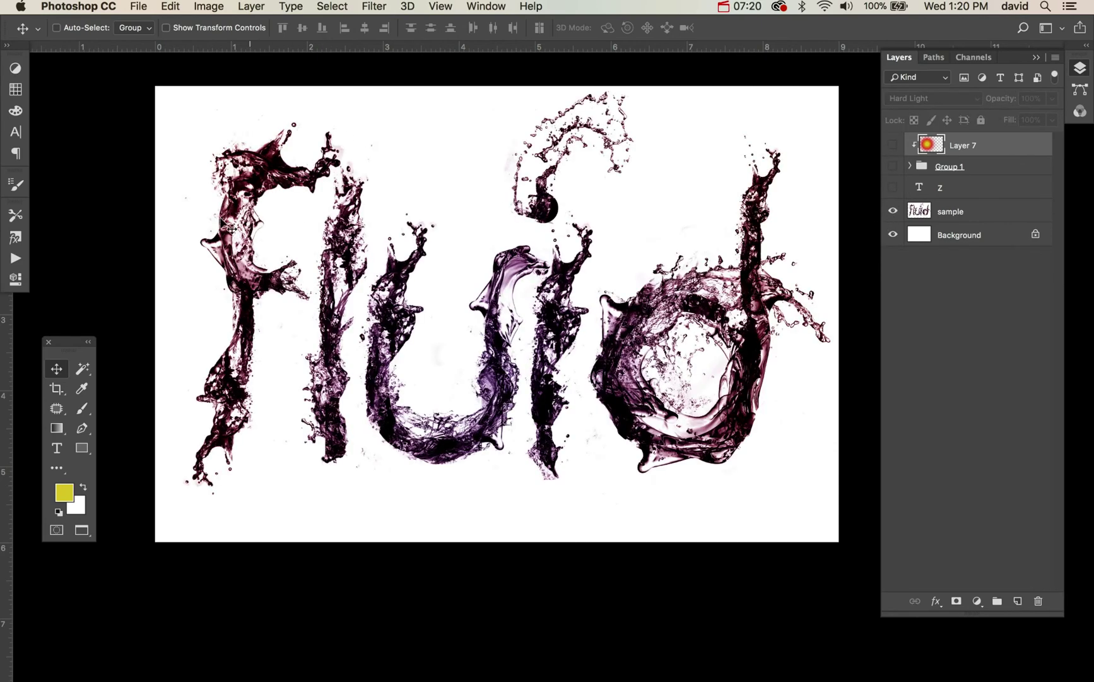
pyautogui.click(893, 216)
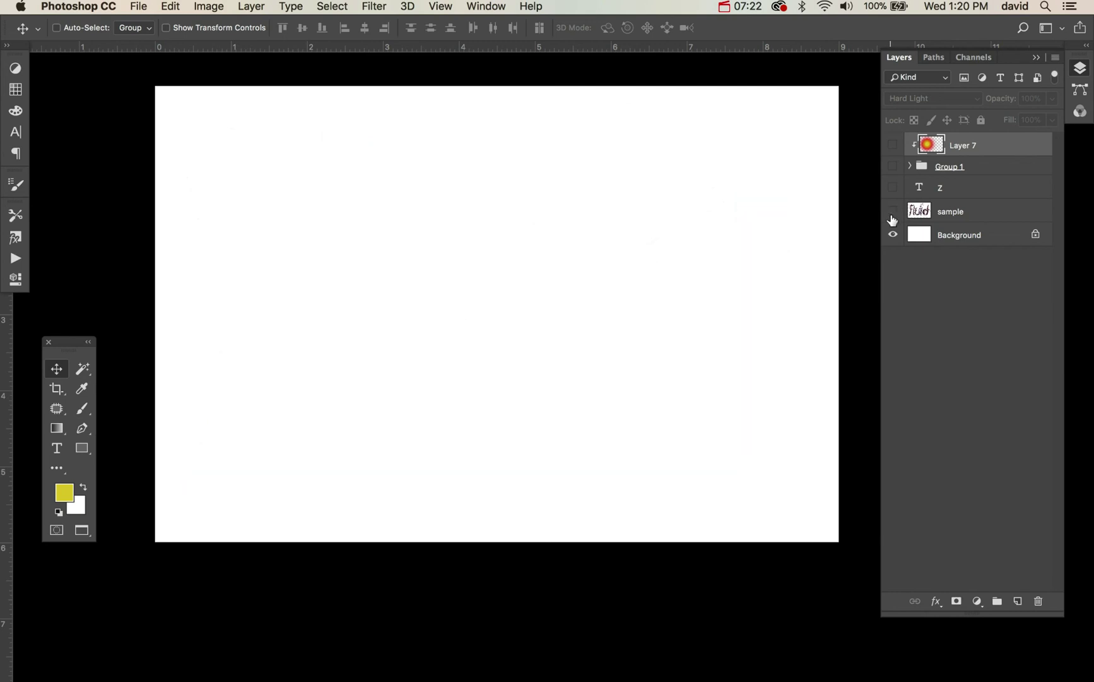
pyautogui.moveTo(893, 166); pyautogui.dragTo(895, 148)
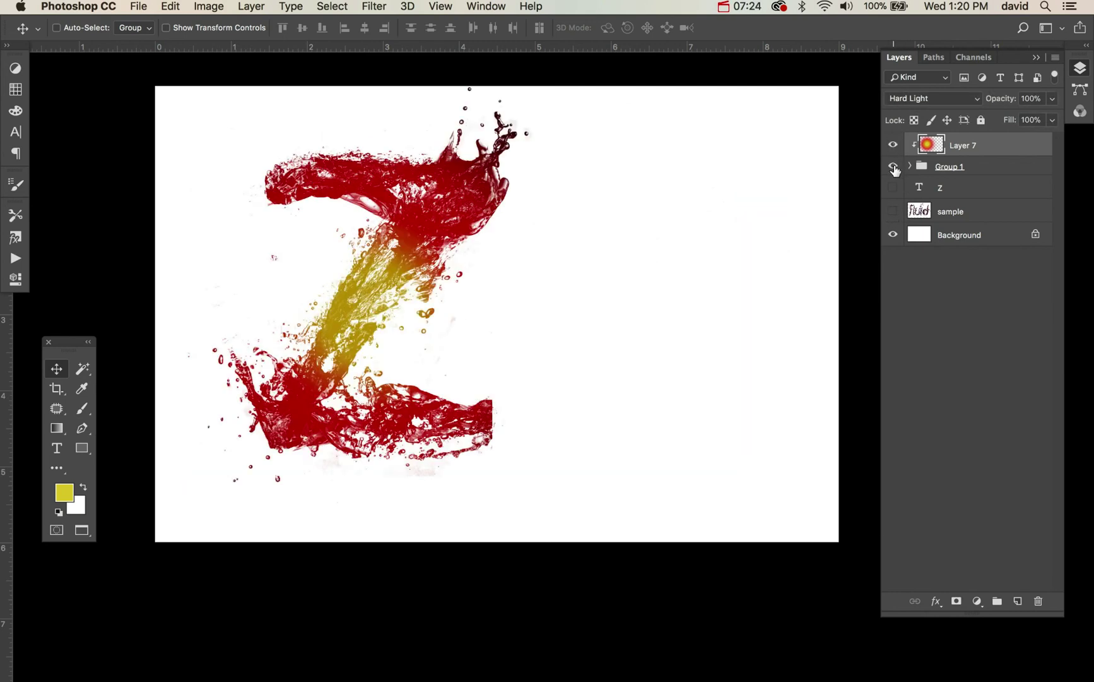